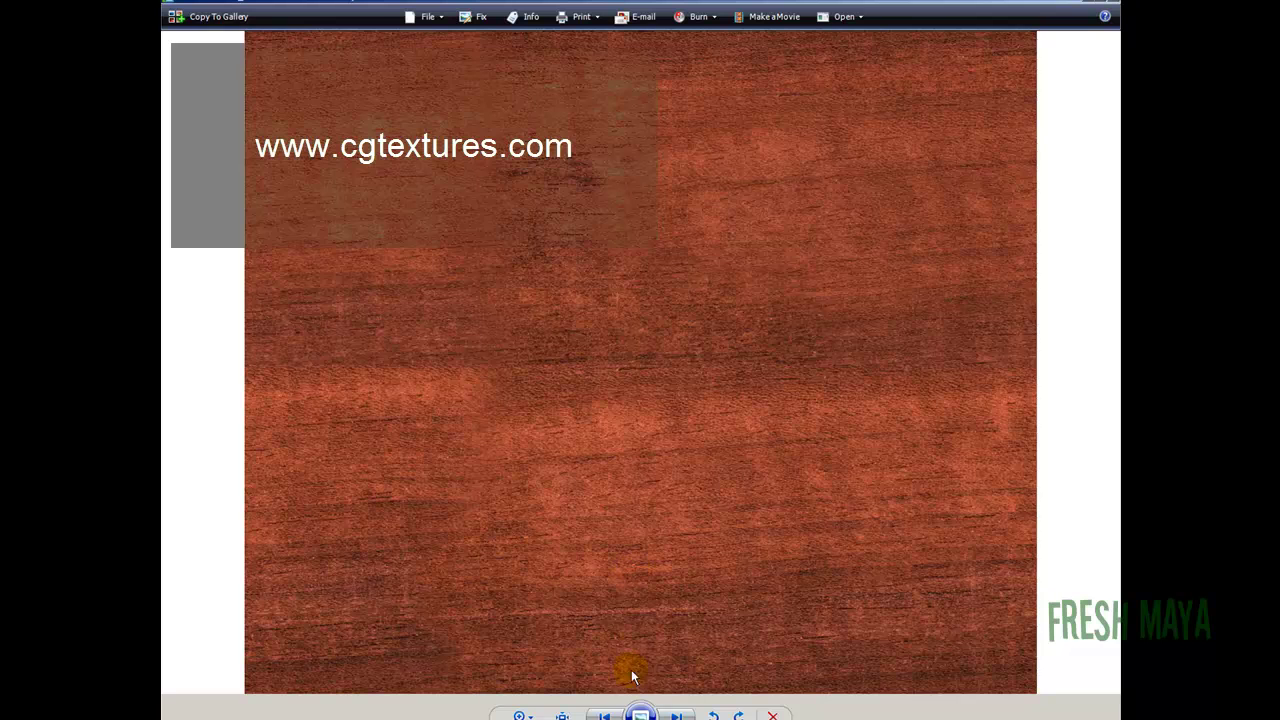
Look through the wood, baby photo and lampshade texture images in the photo viewer, and close the viewer
click(605, 716)
click(676, 716)
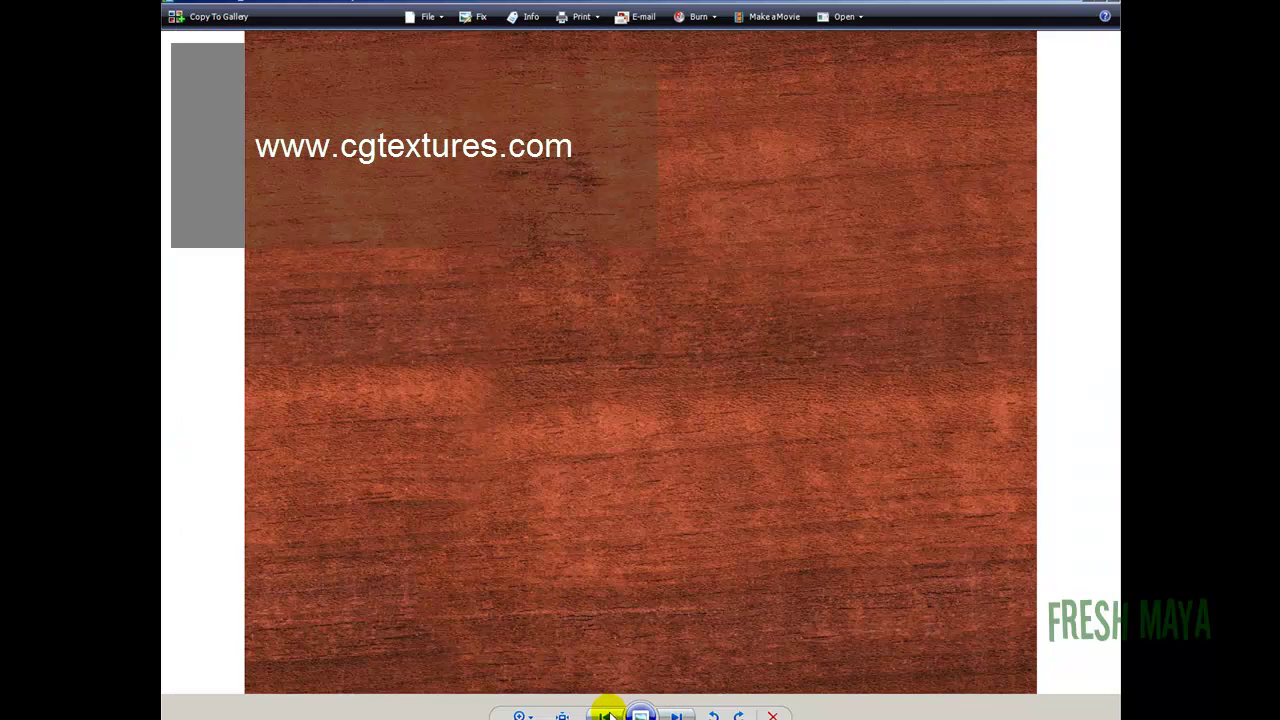
click(605, 716)
click(676, 716)
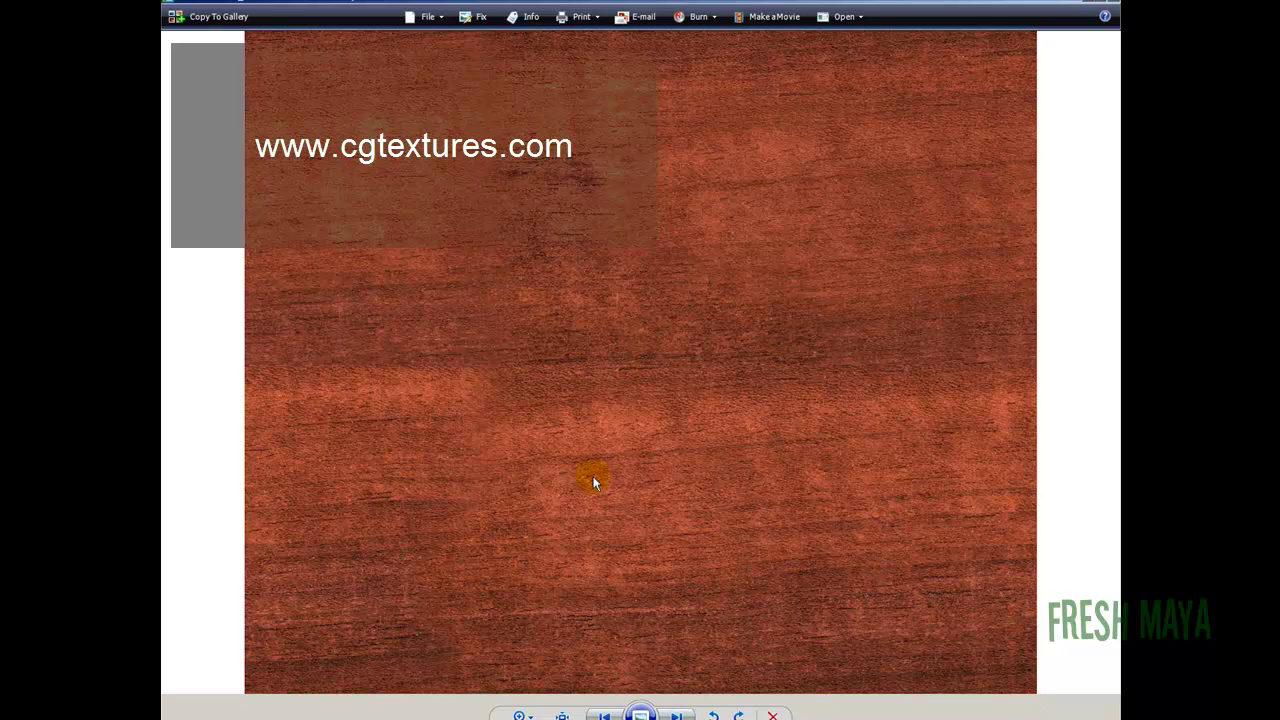
click(676, 716)
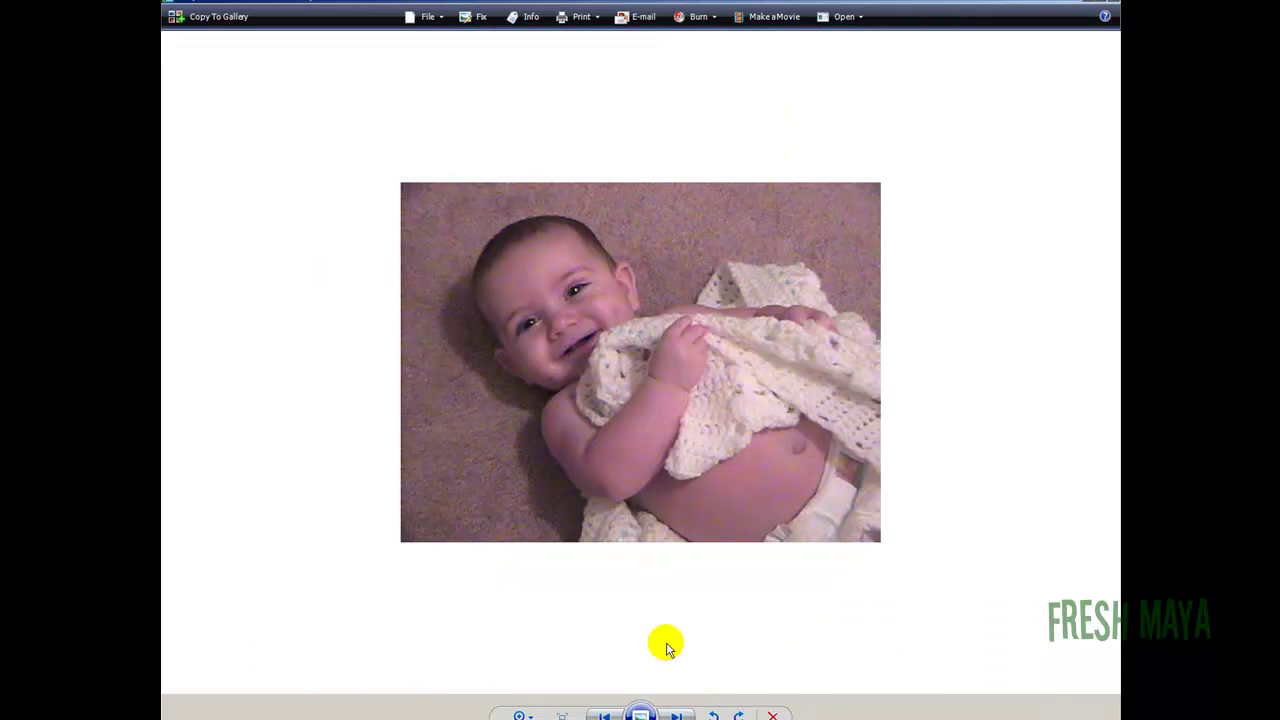
click(676, 716)
click(676, 716)
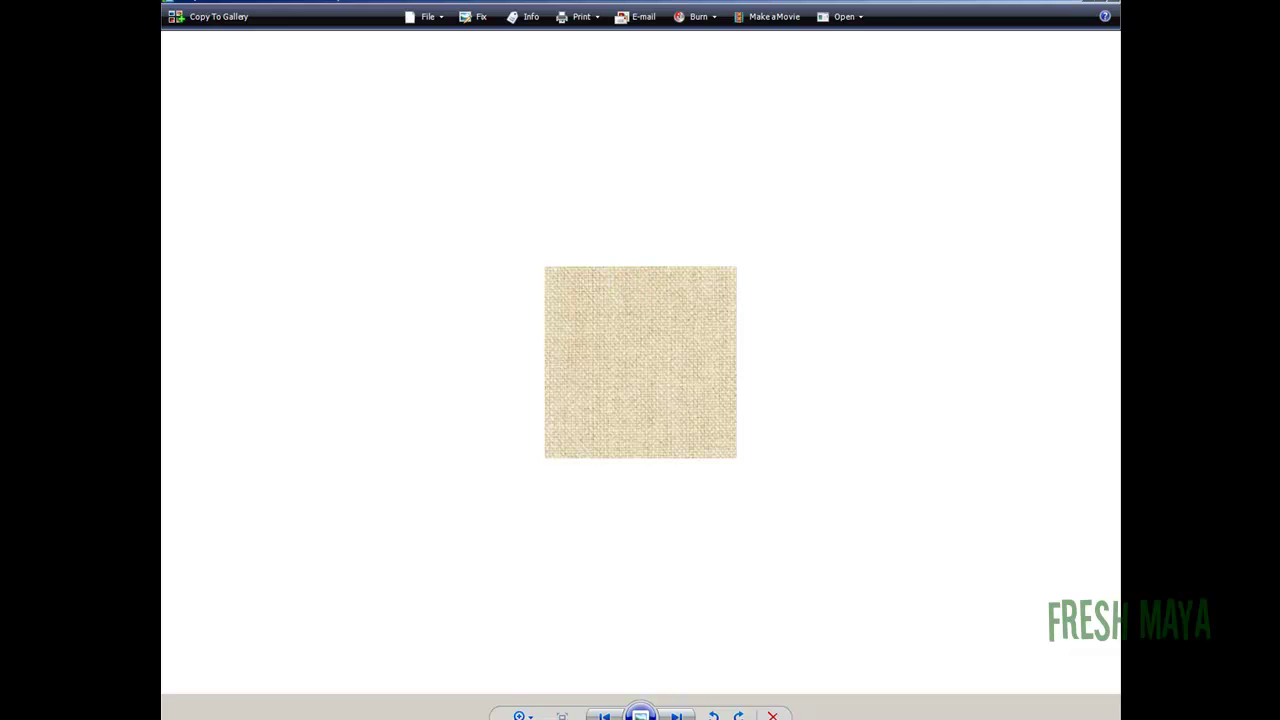
click(1108, 2)
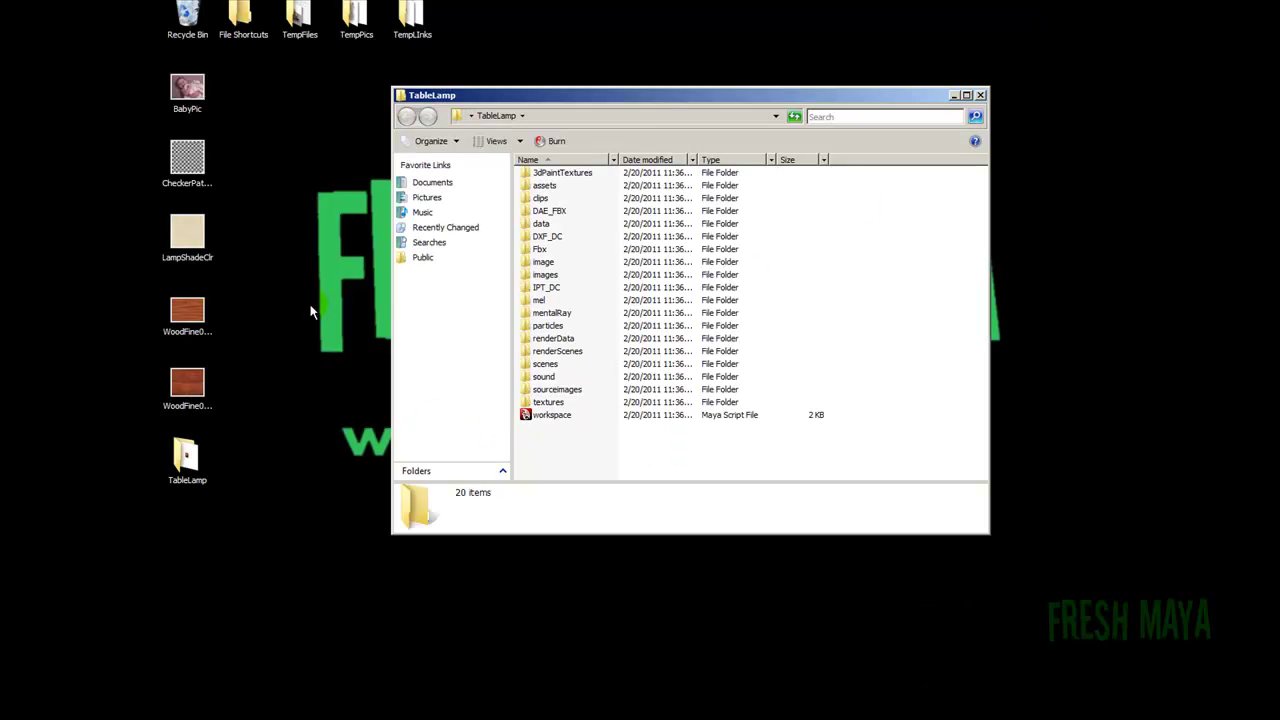
Reopen the TableLamp project folder from the desktop and go into its sourceimages folder
click(981, 96)
double_click(187, 457)
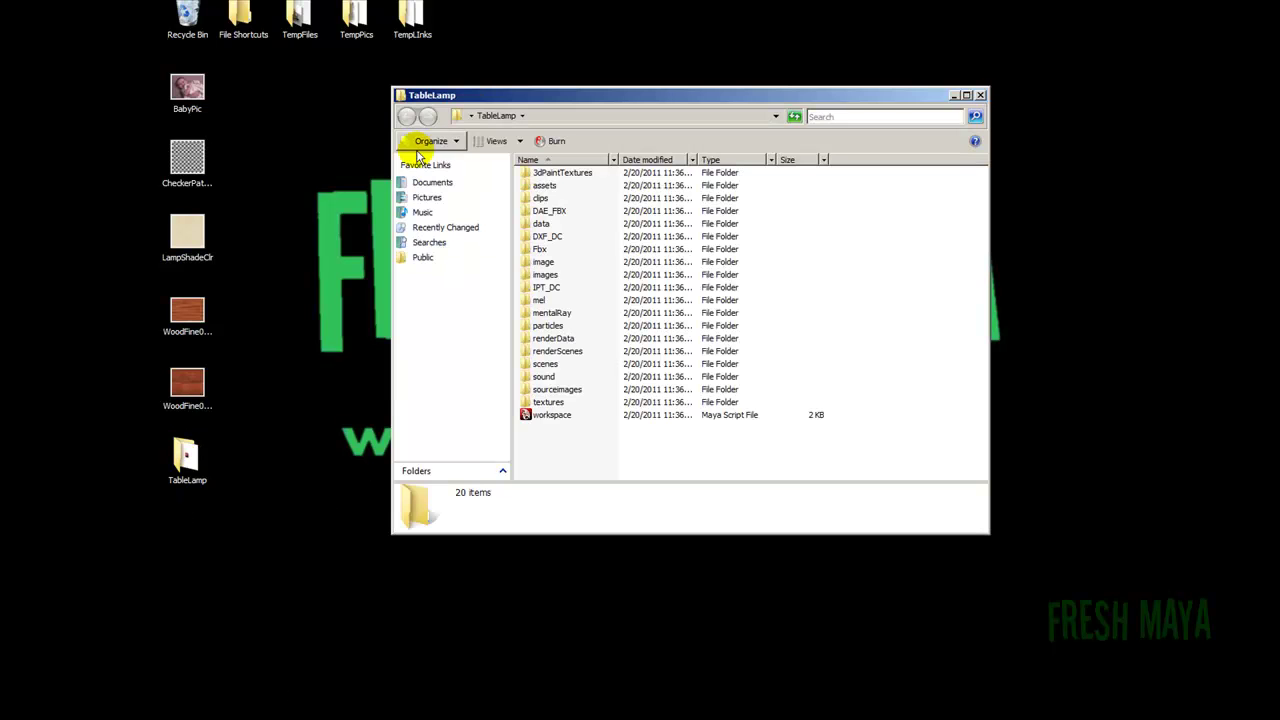
click(545, 390)
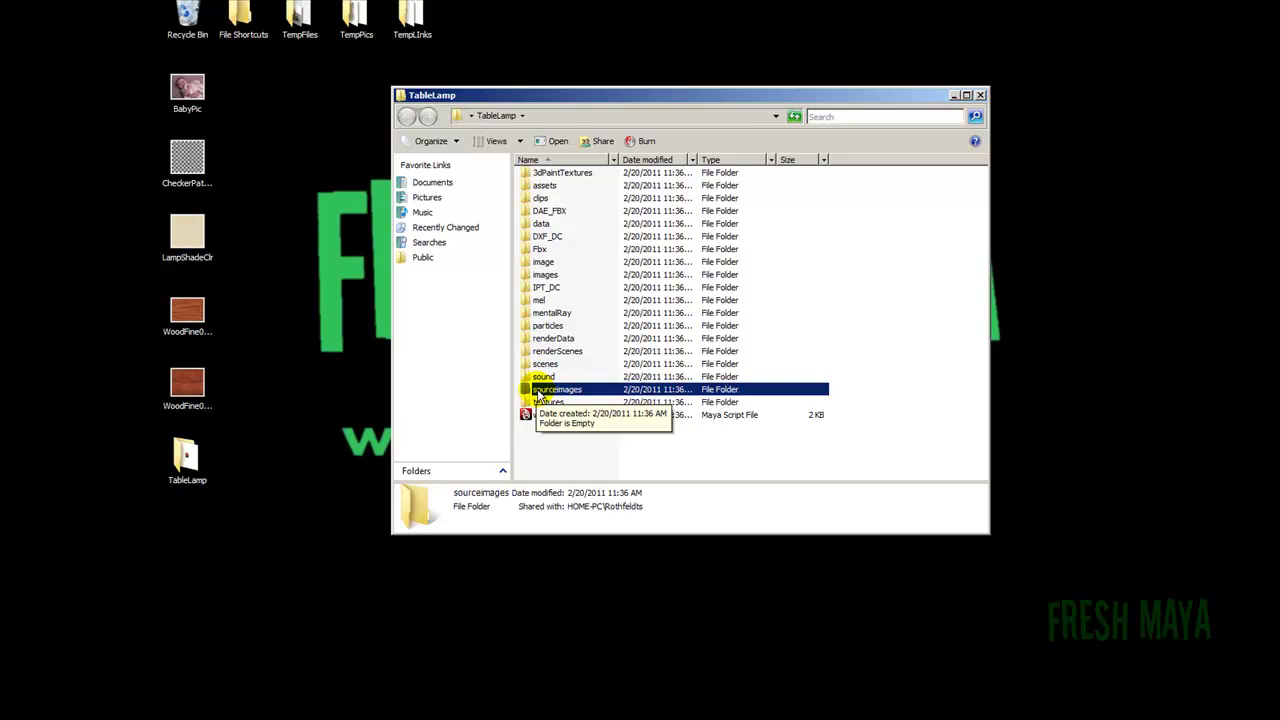
double_click(536, 392)
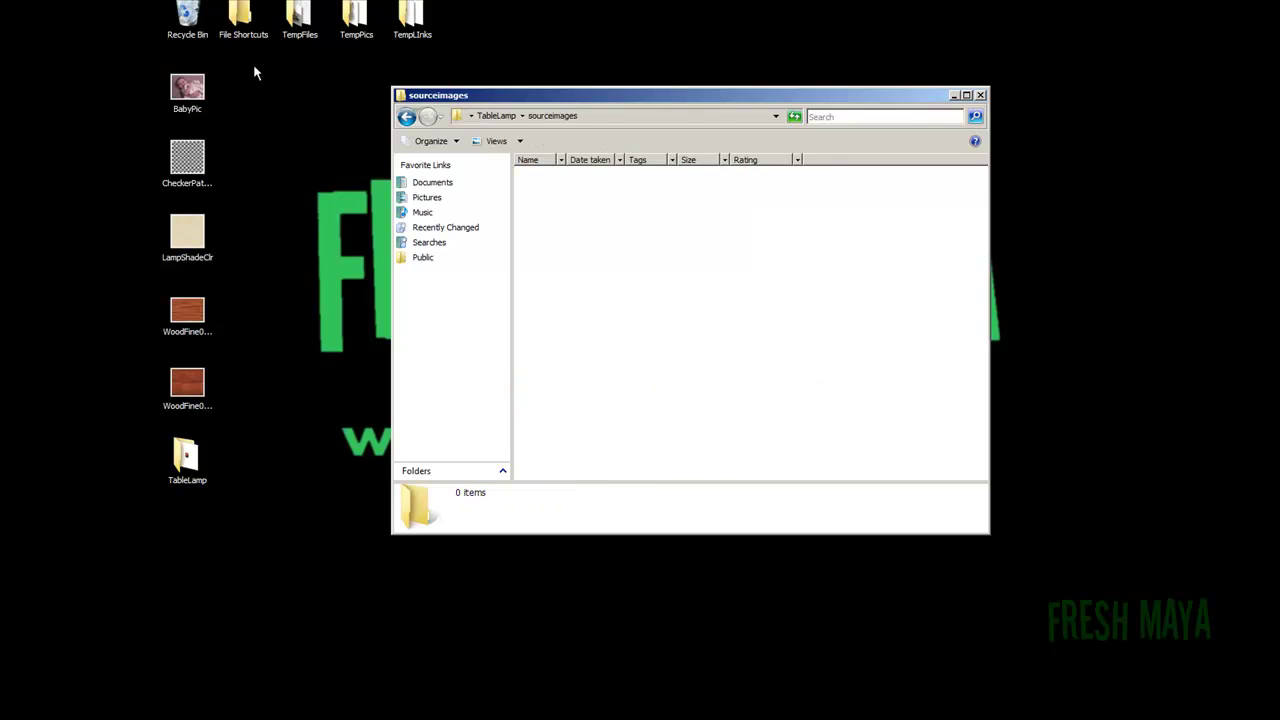
Move the BabyPic, CheckerPattern, LampShadeClr, WoodFine0003_M and WoodFine0011_M images from the desktop into the sourceimages folder
drag(218, 288, 170, 398)
drag(187, 229, 603, 283)
click(565, 284)
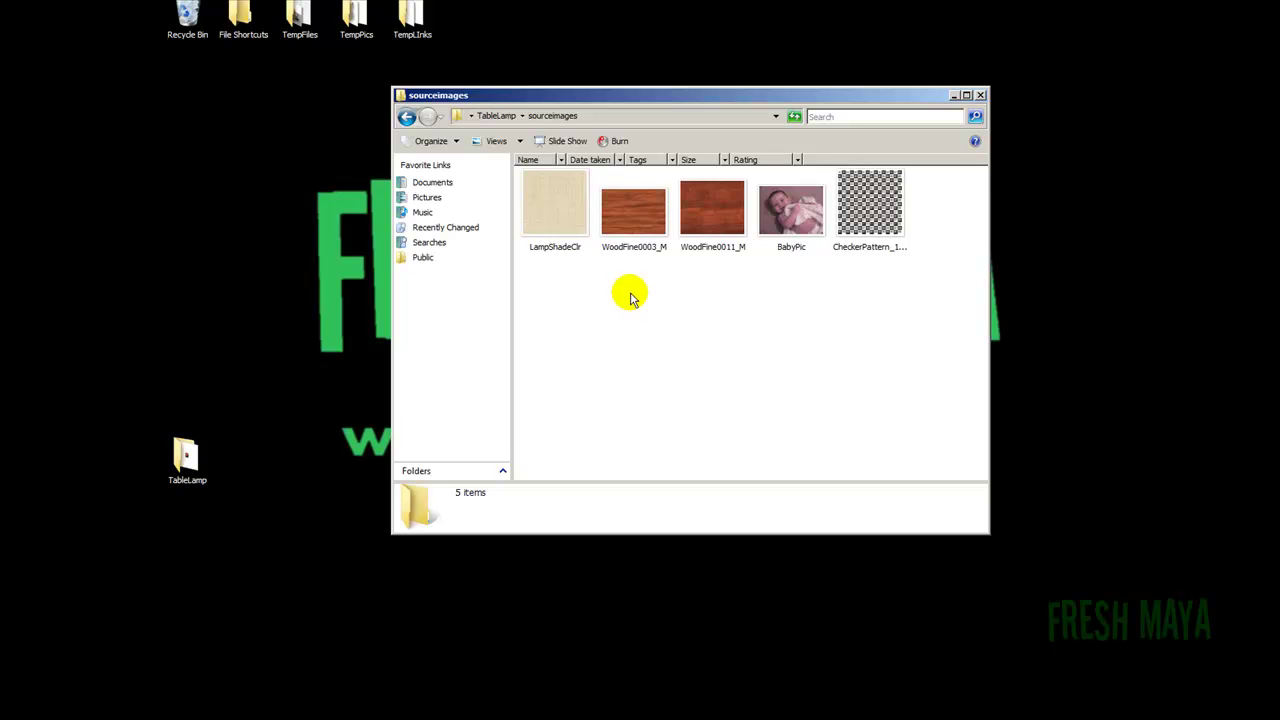
Open the WoodFine0003_M image in GIMP and place its window beside the toolbox
click(651, 217)
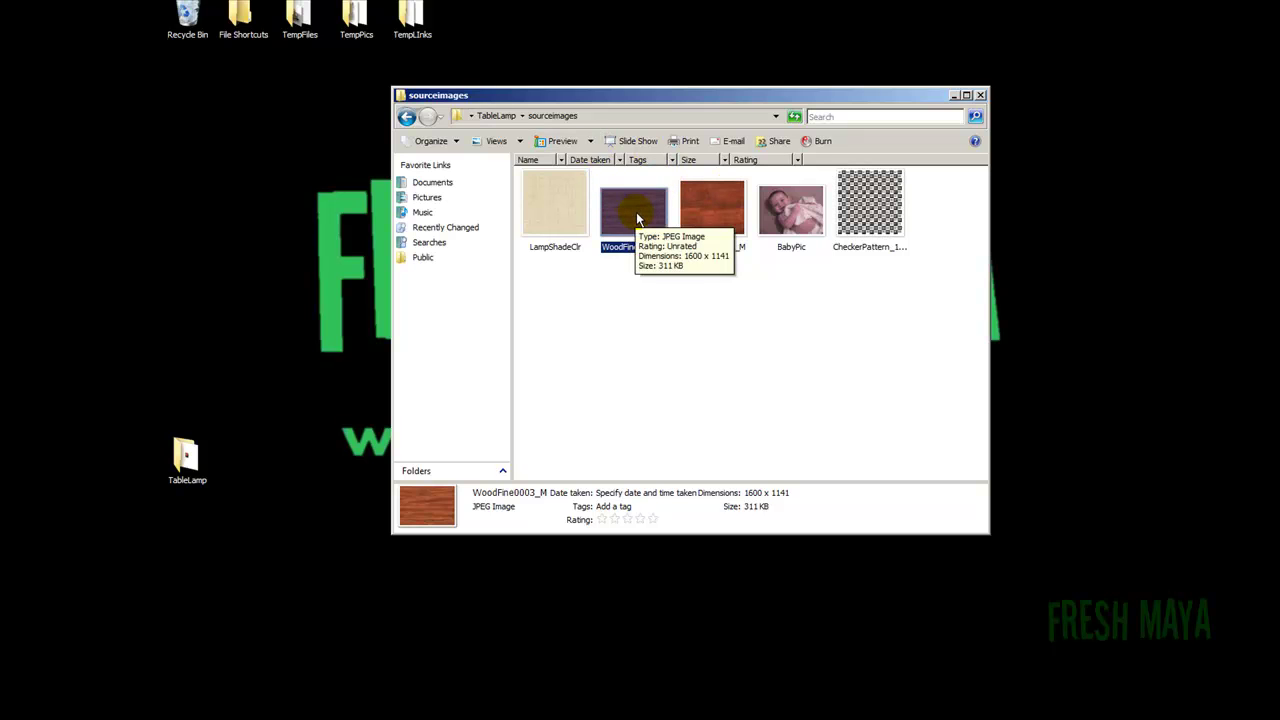
right_click(634, 211)
click(672, 247)
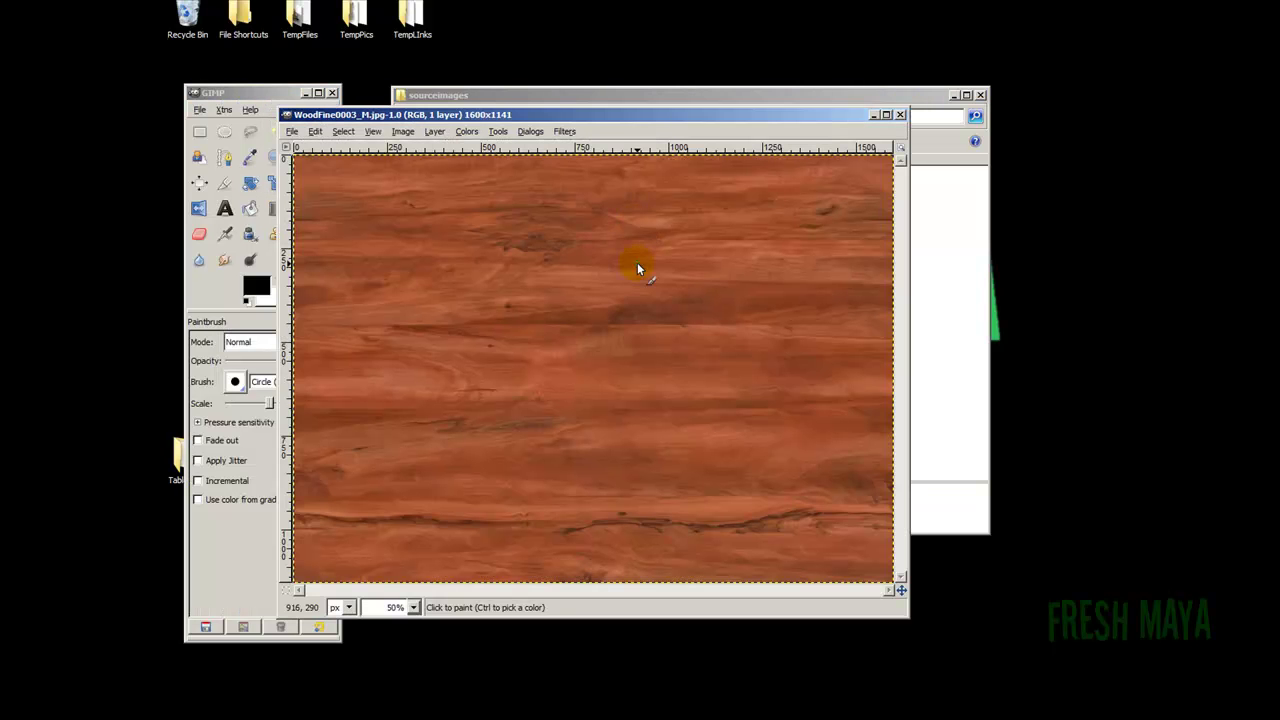
drag(609, 114, 686, 110)
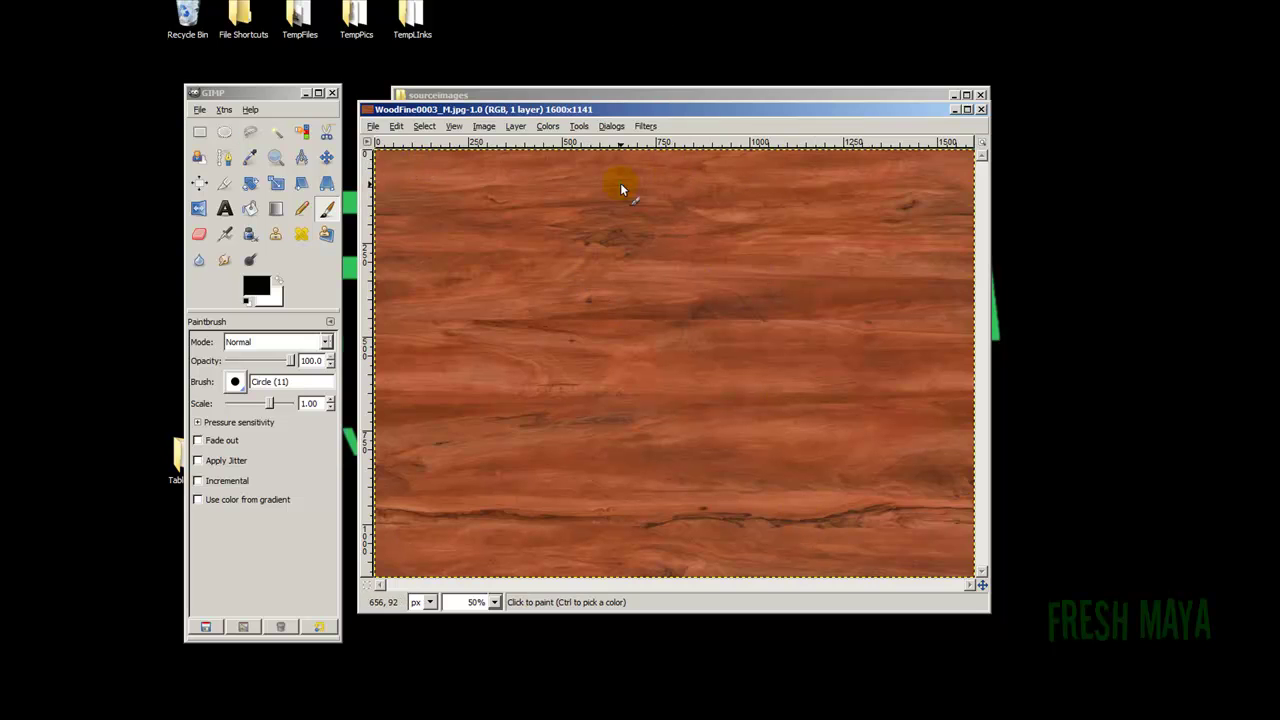
Resize the WoodFine0003_M image's canvas to 1024 x 1024 pixels
click(484, 128)
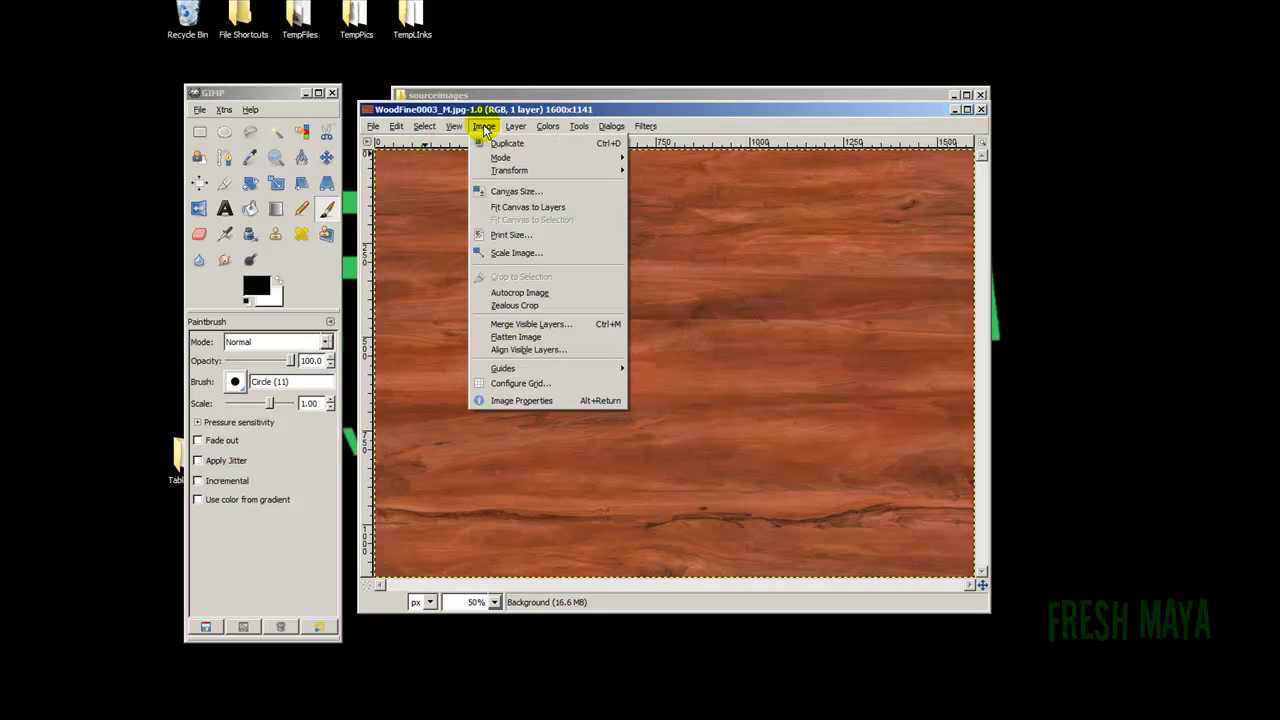
click(522, 194)
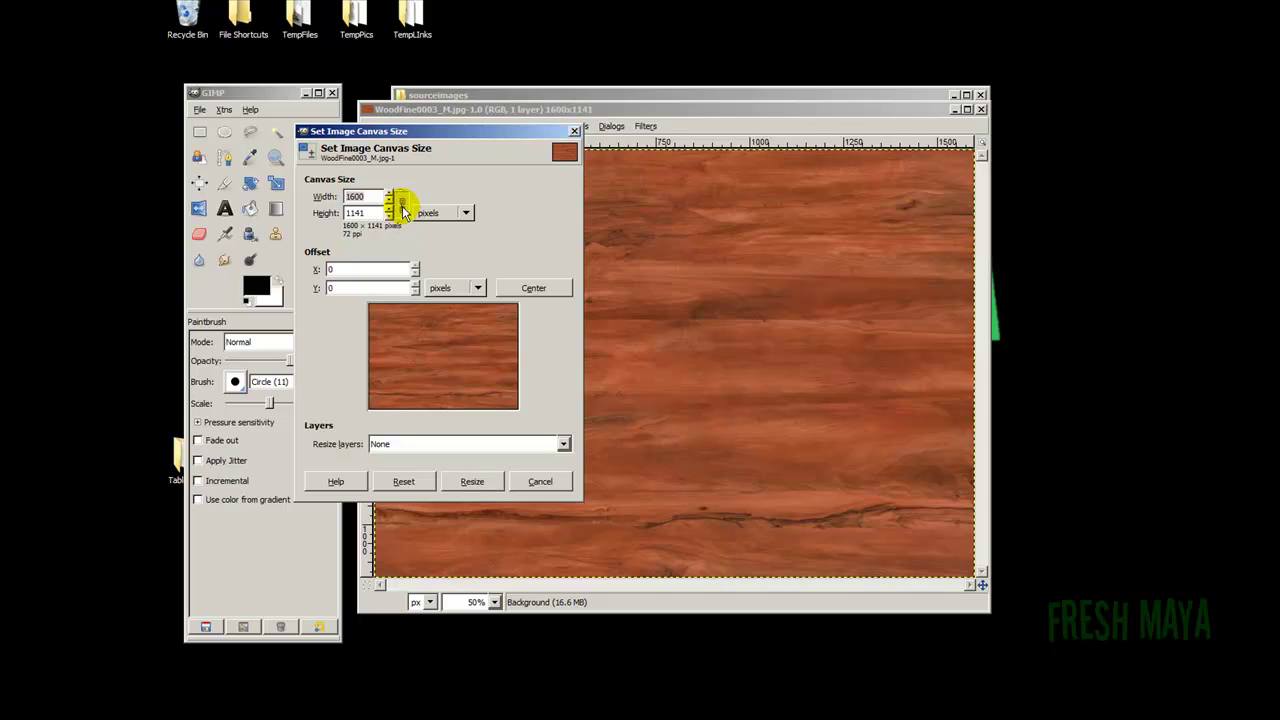
drag(374, 197, 293, 208)
text(10241024)
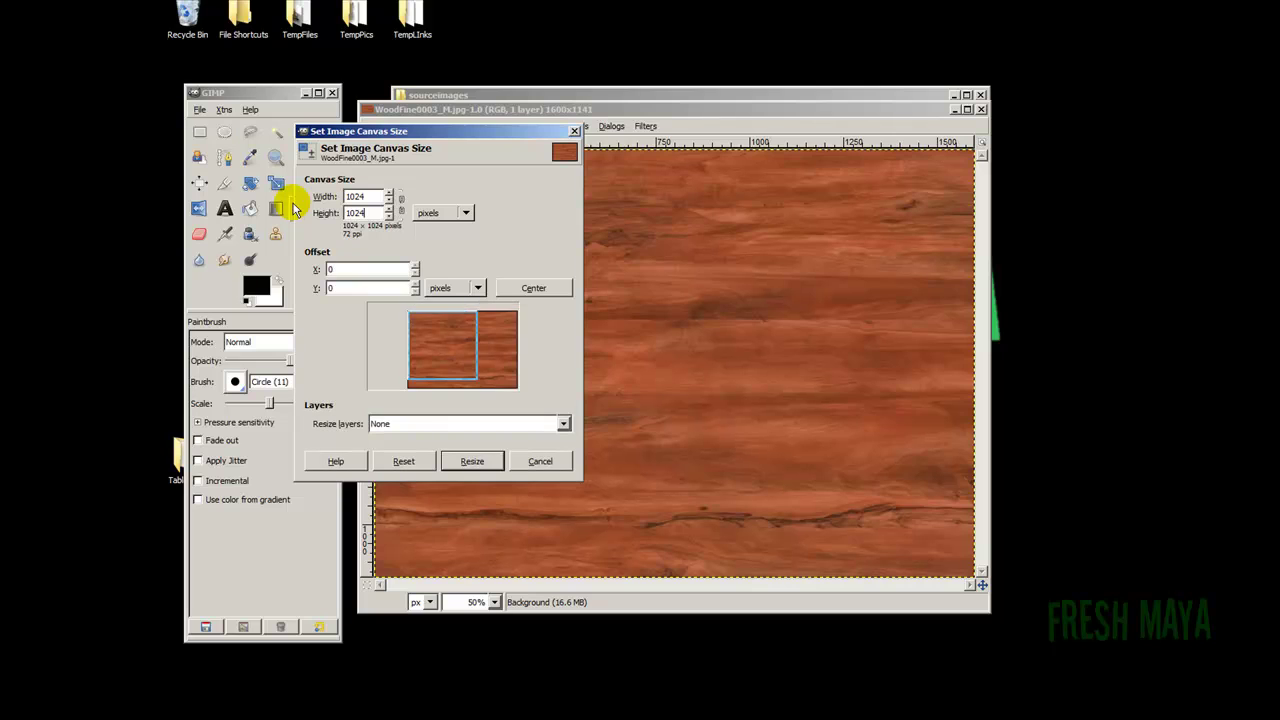
click(473, 455)
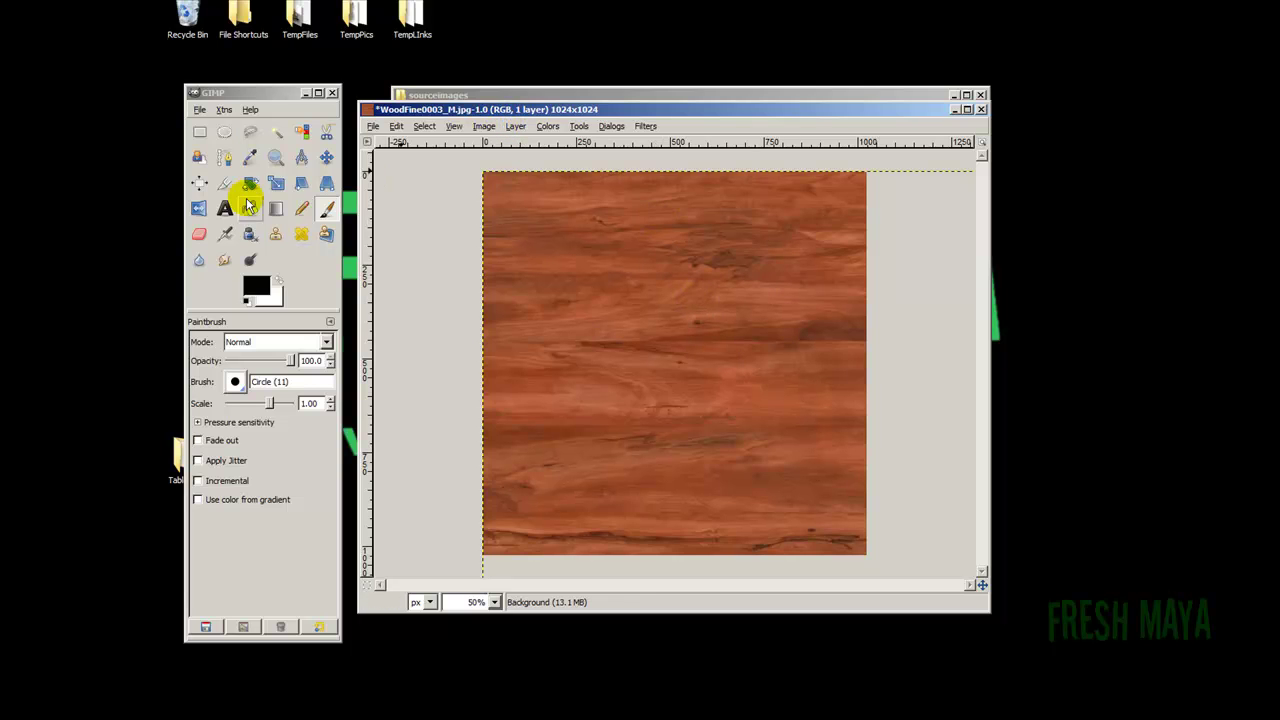
Scale the wood layer to 1024 x 1024 pixels so it fits the canvas
click(250, 92)
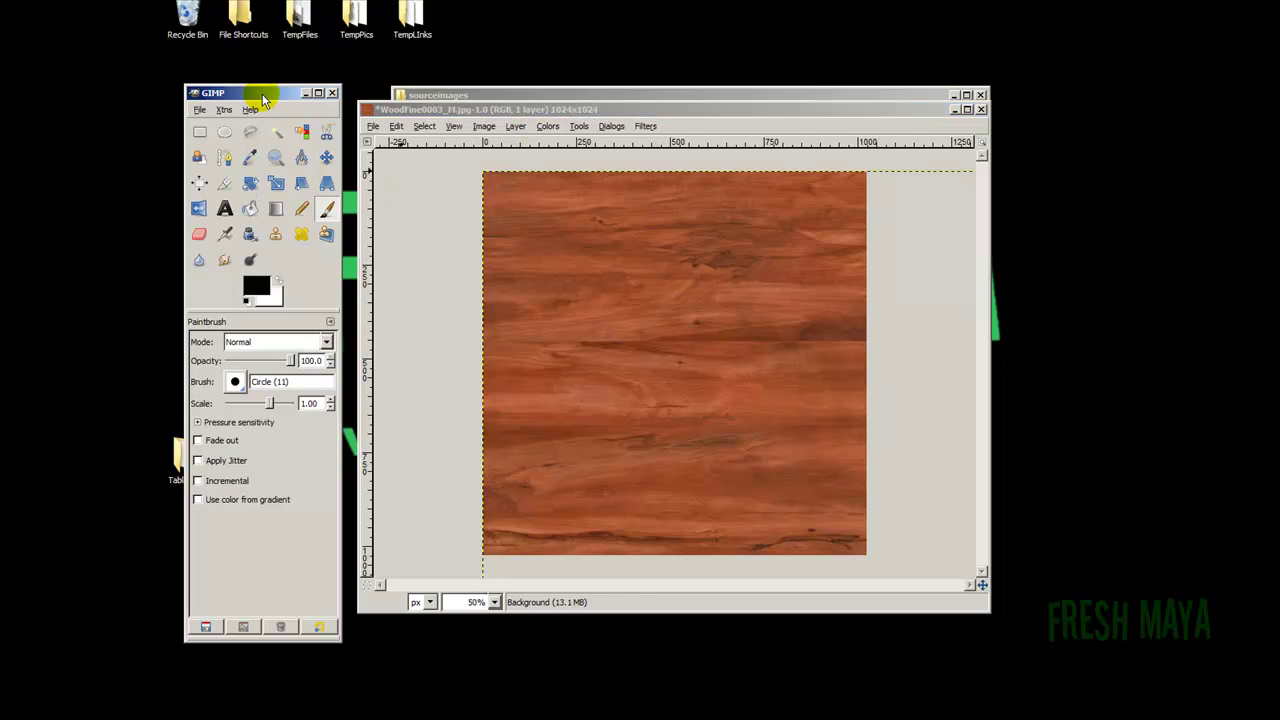
click(276, 185)
click(686, 331)
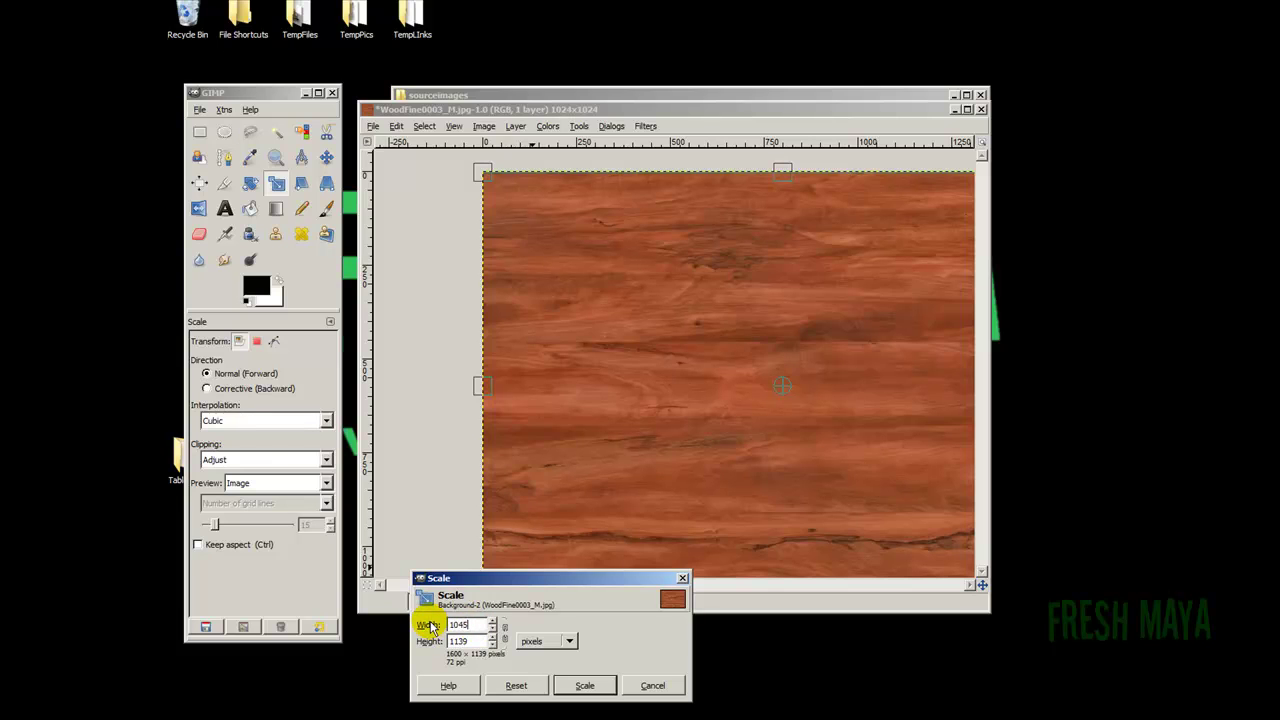
key(Tab)
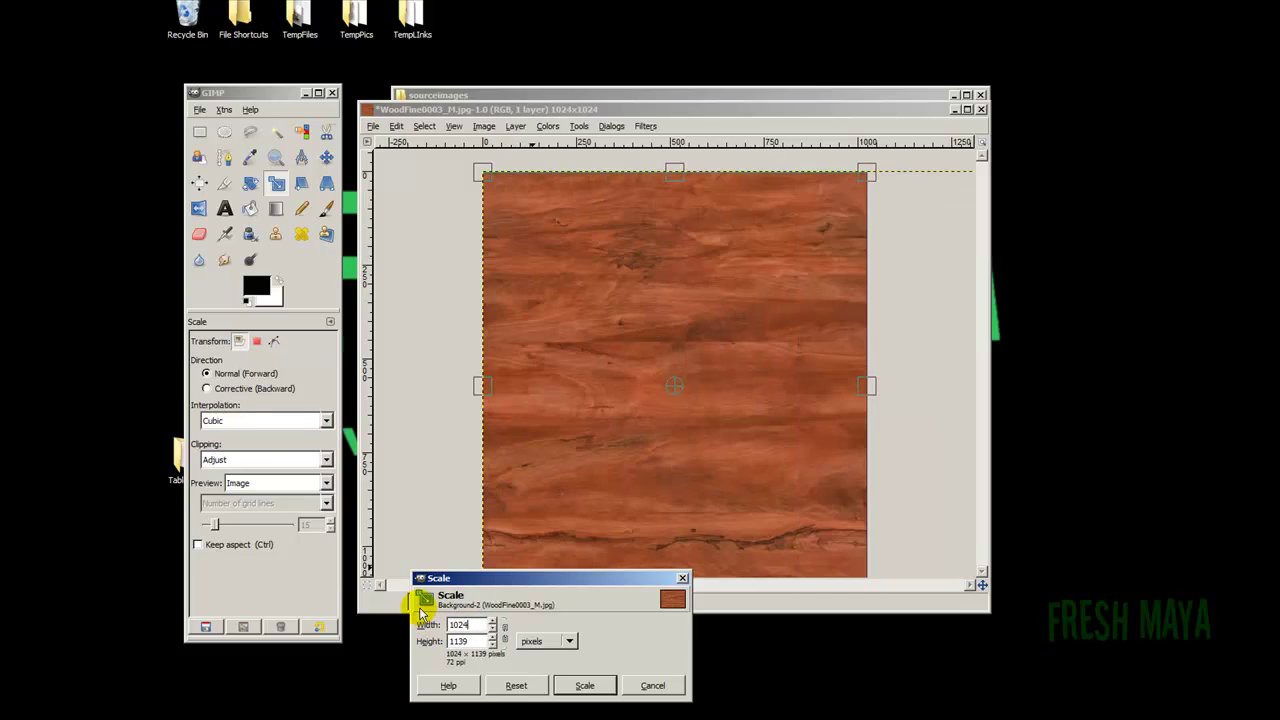
text(1024)
click(597, 689)
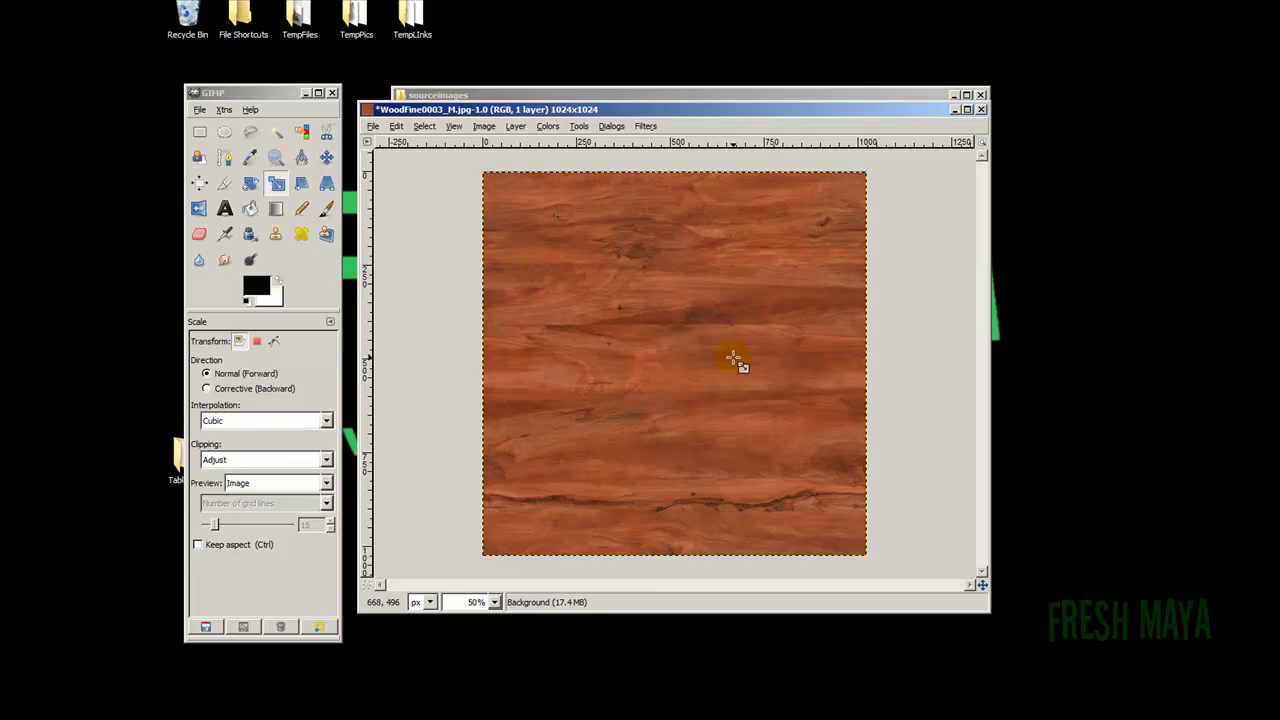
Darken the wood texture by setting its brightness to -127
click(373, 127)
click(375, 127)
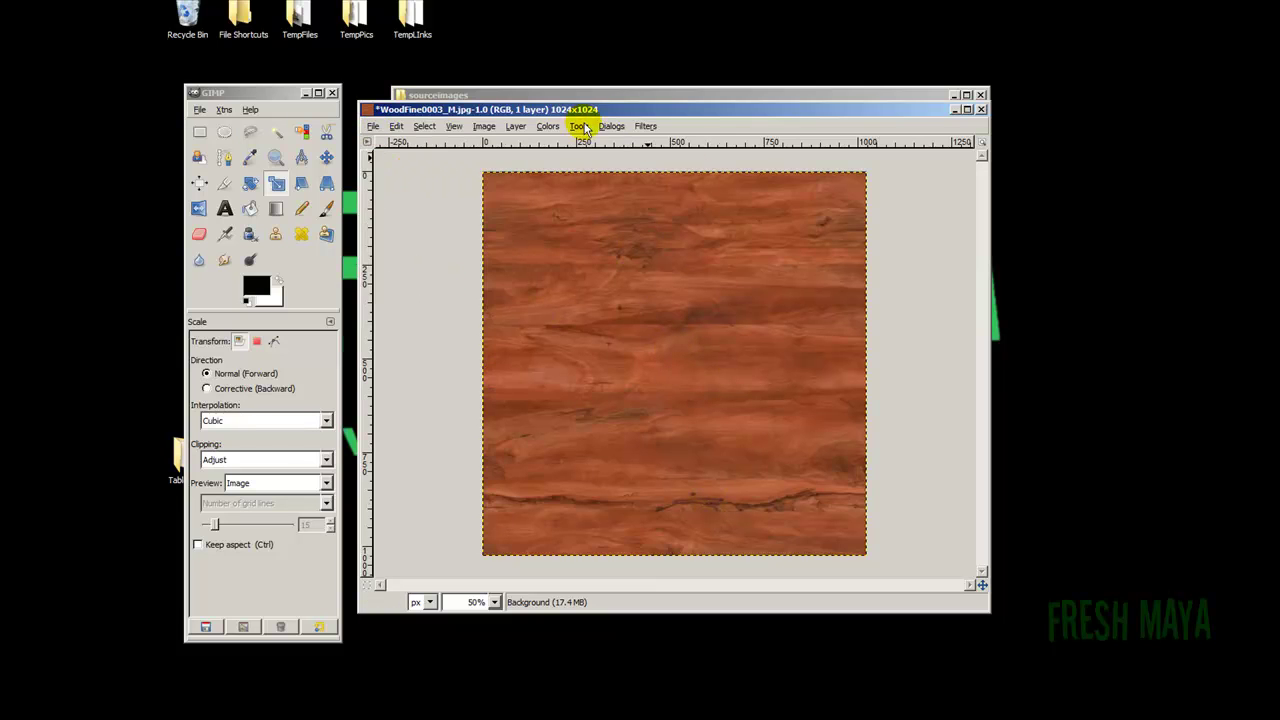
click(548, 126)
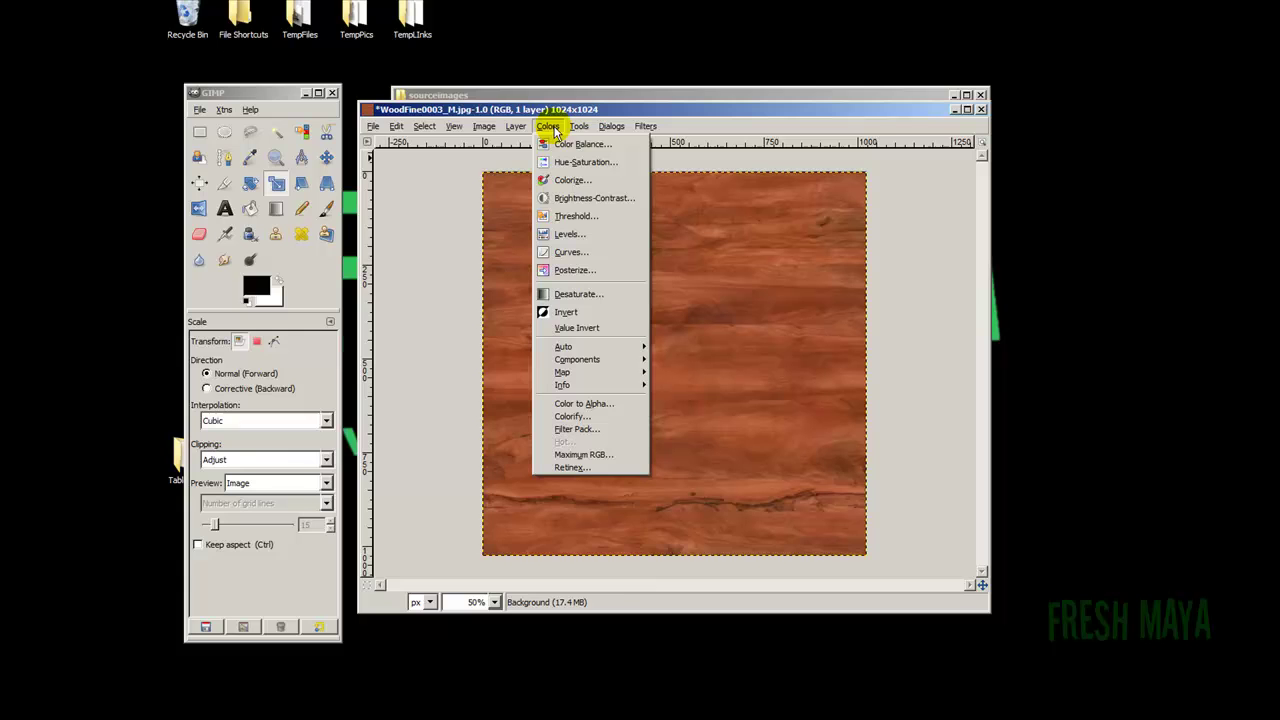
click(573, 199)
drag(320, 67, 214, 50)
click(352, 133)
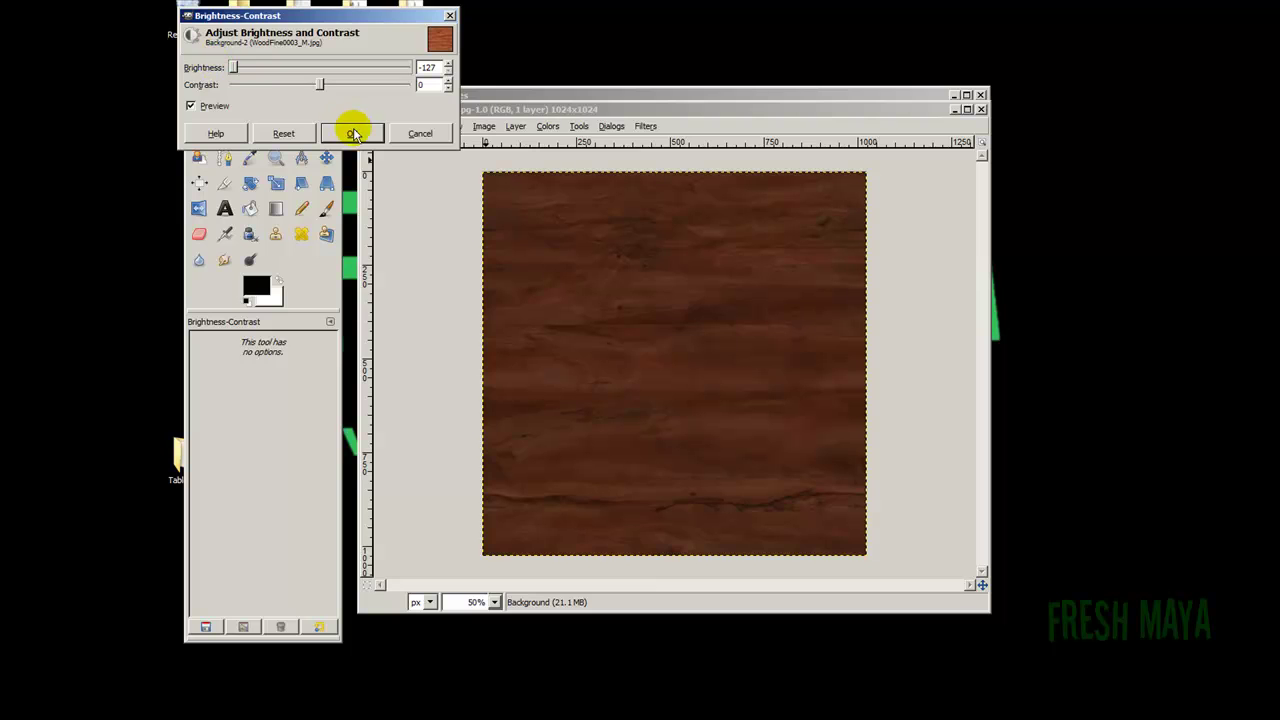
Darken the wood texture further with a second brightness adjustment of -42
click(550, 128)
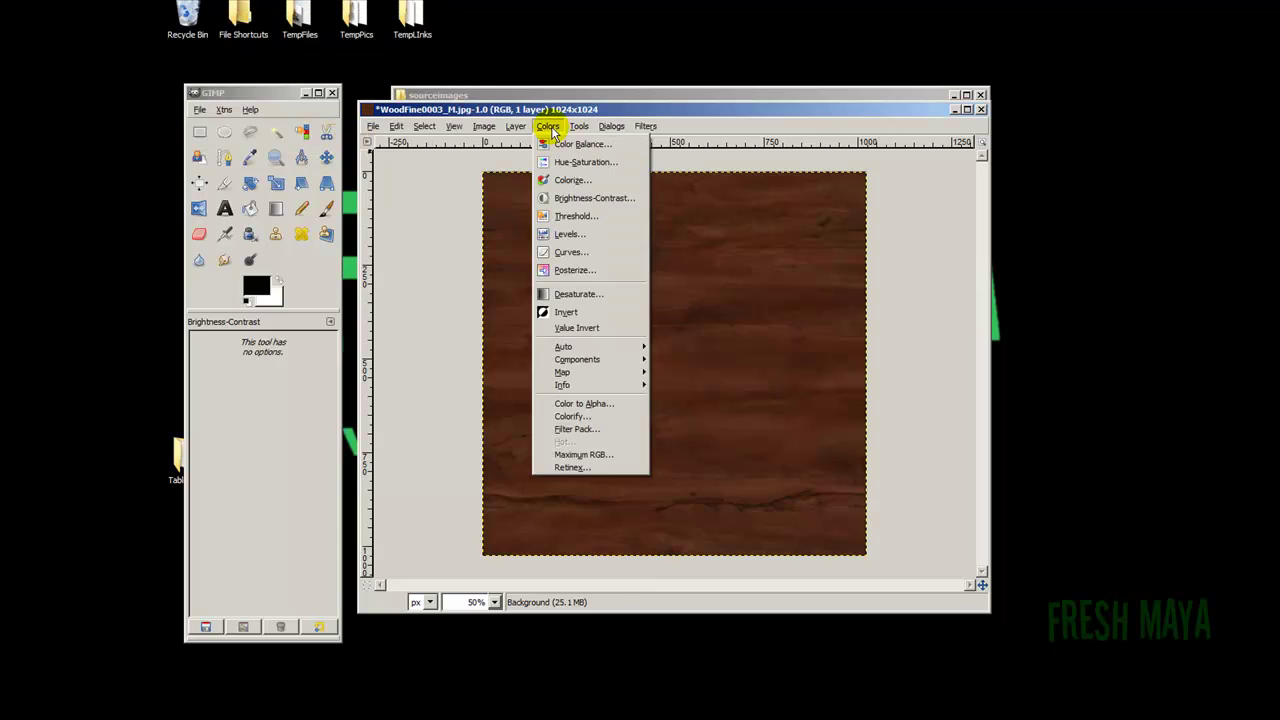
click(582, 198)
drag(323, 72, 294, 72)
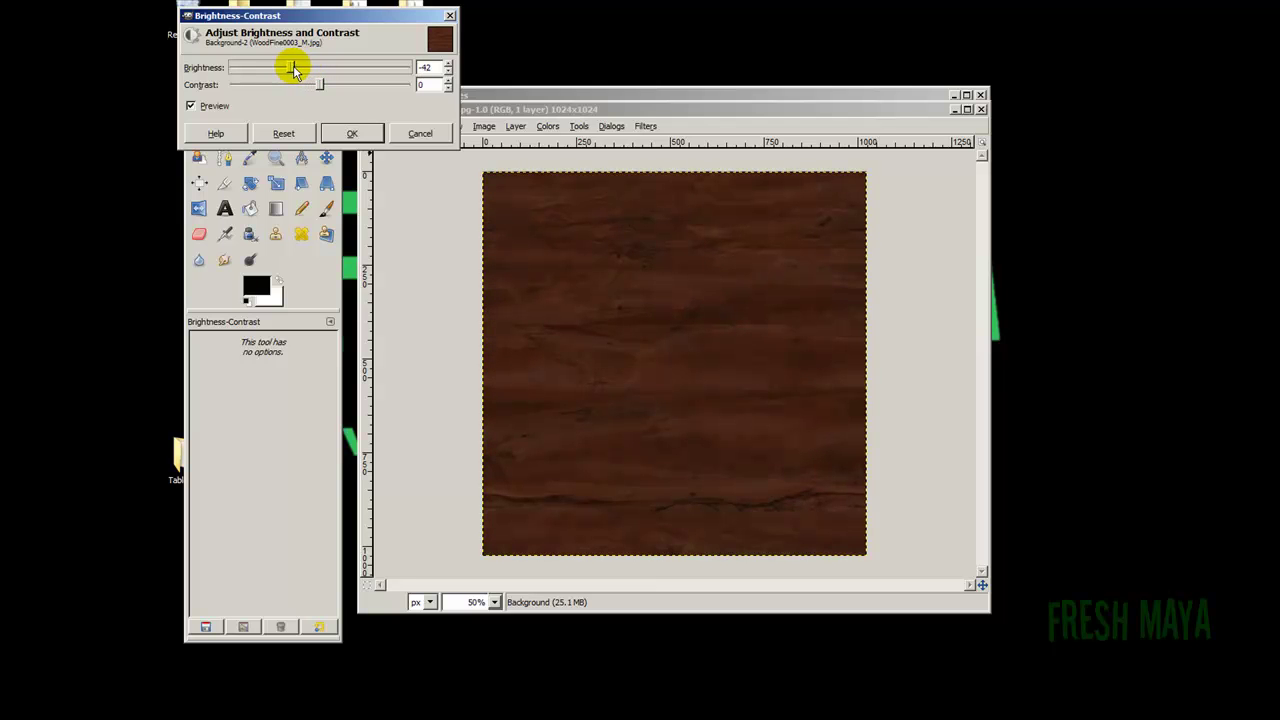
click(350, 133)
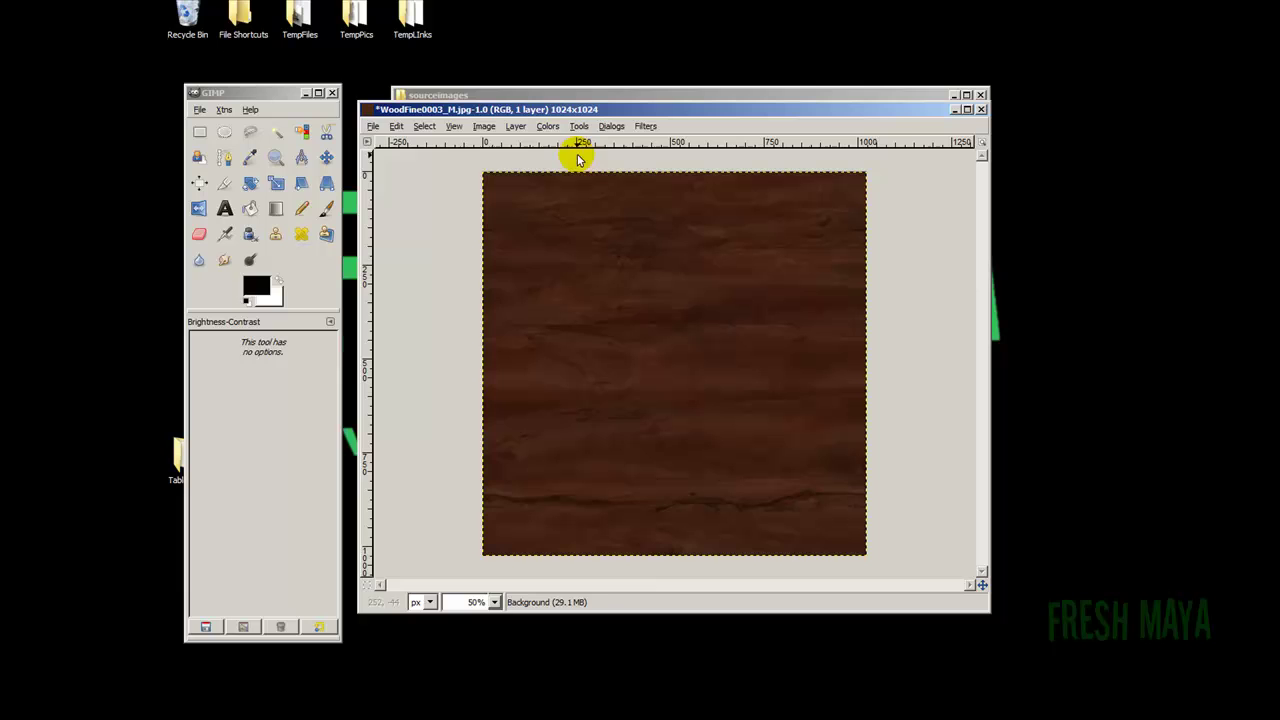
Save the darkened image under the new name TableTexture.jpg in the sourceimages folder, at JPEG quality 90
click(372, 126)
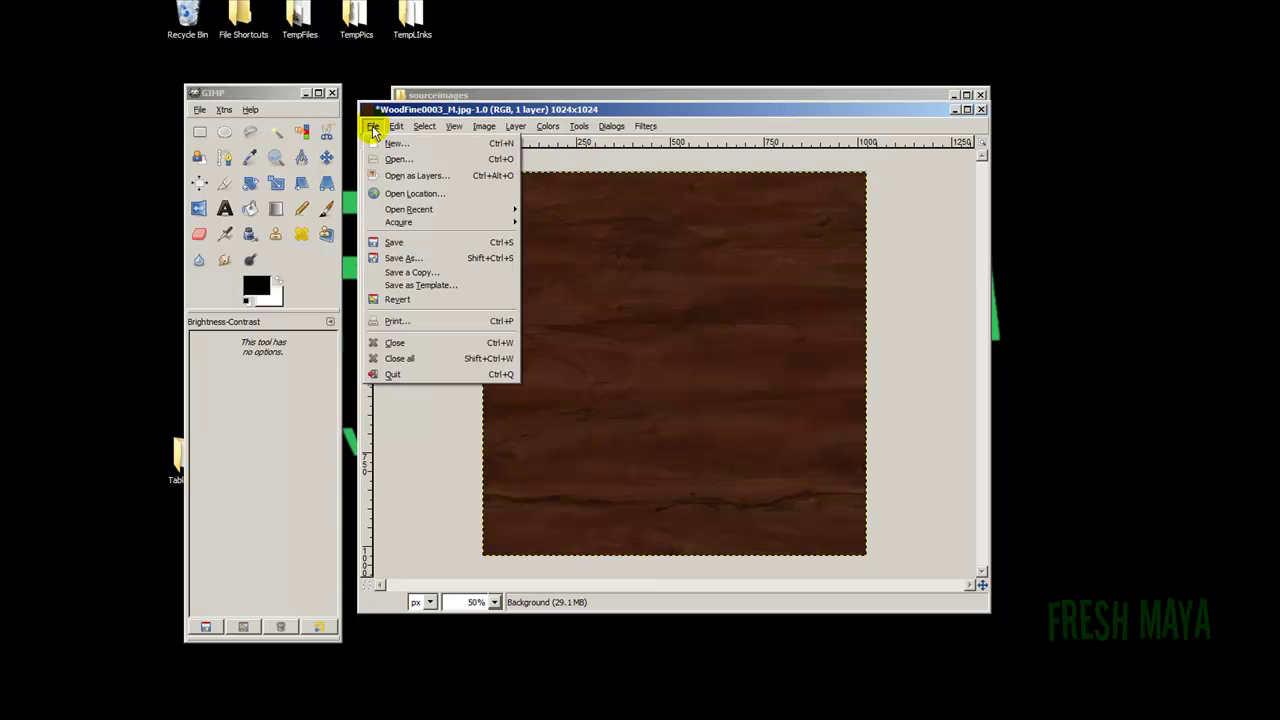
click(400, 257)
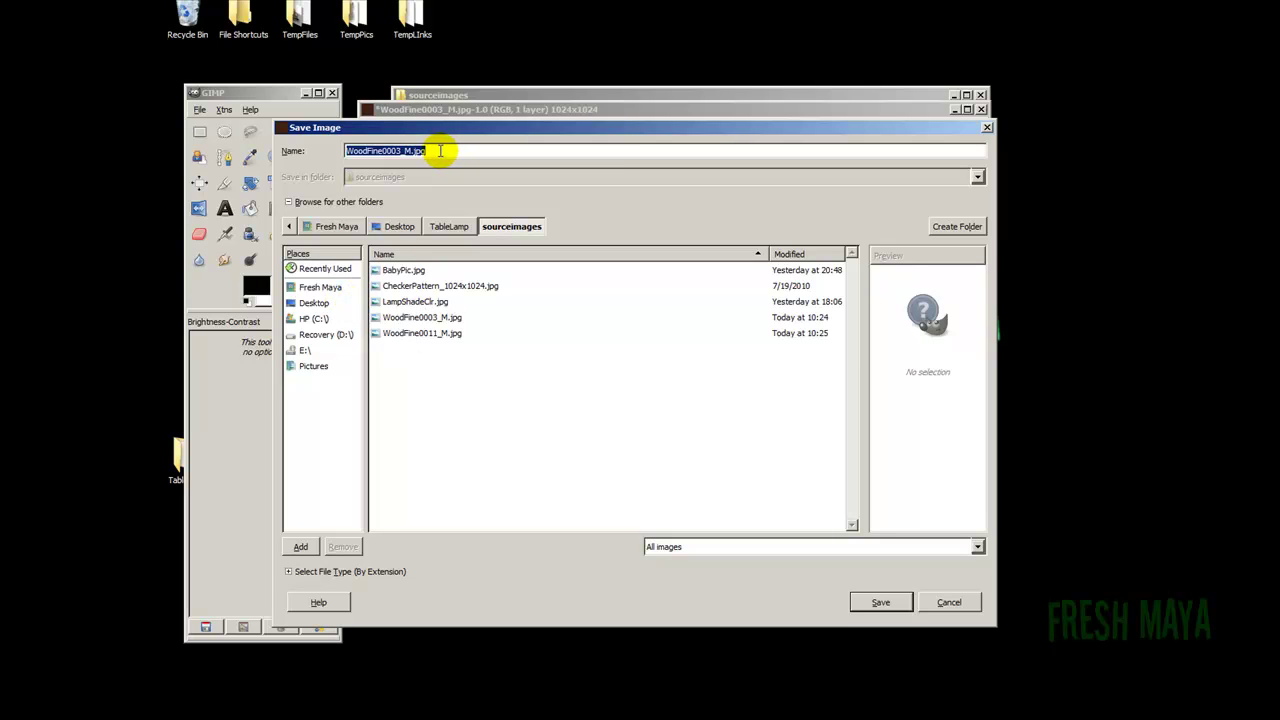
text(TableTexture)
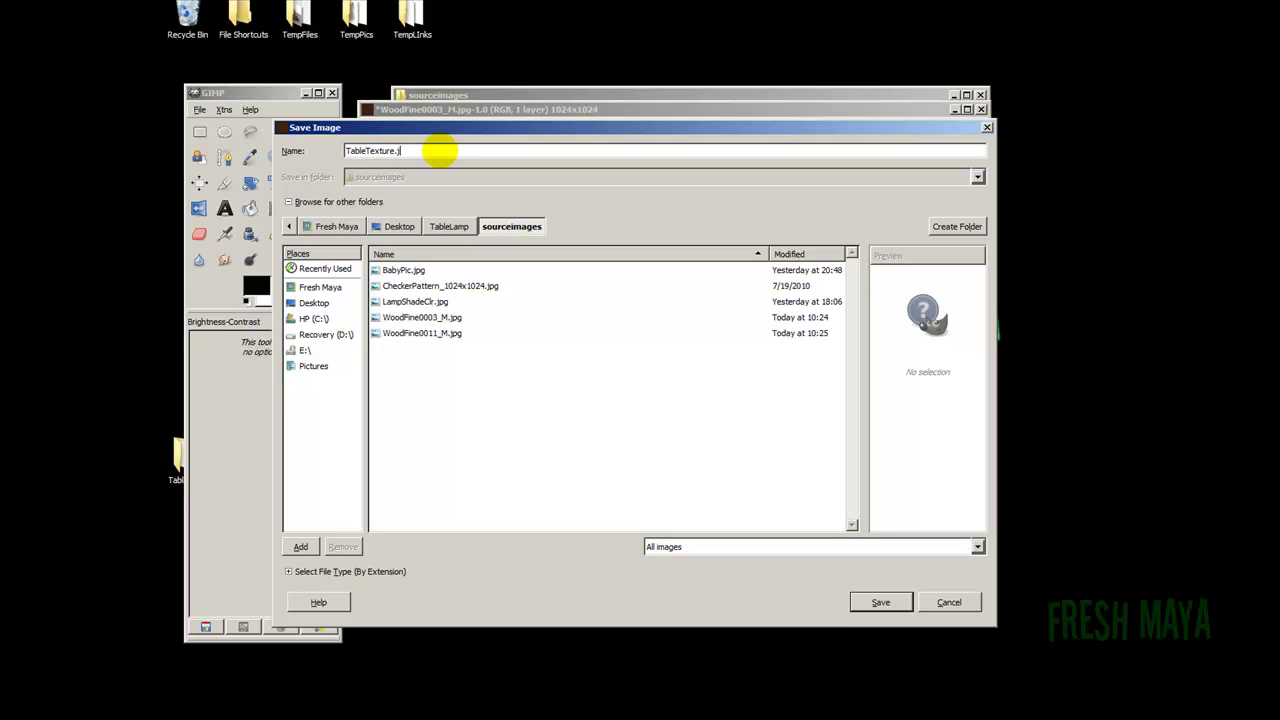
click(880, 602)
click(356, 148)
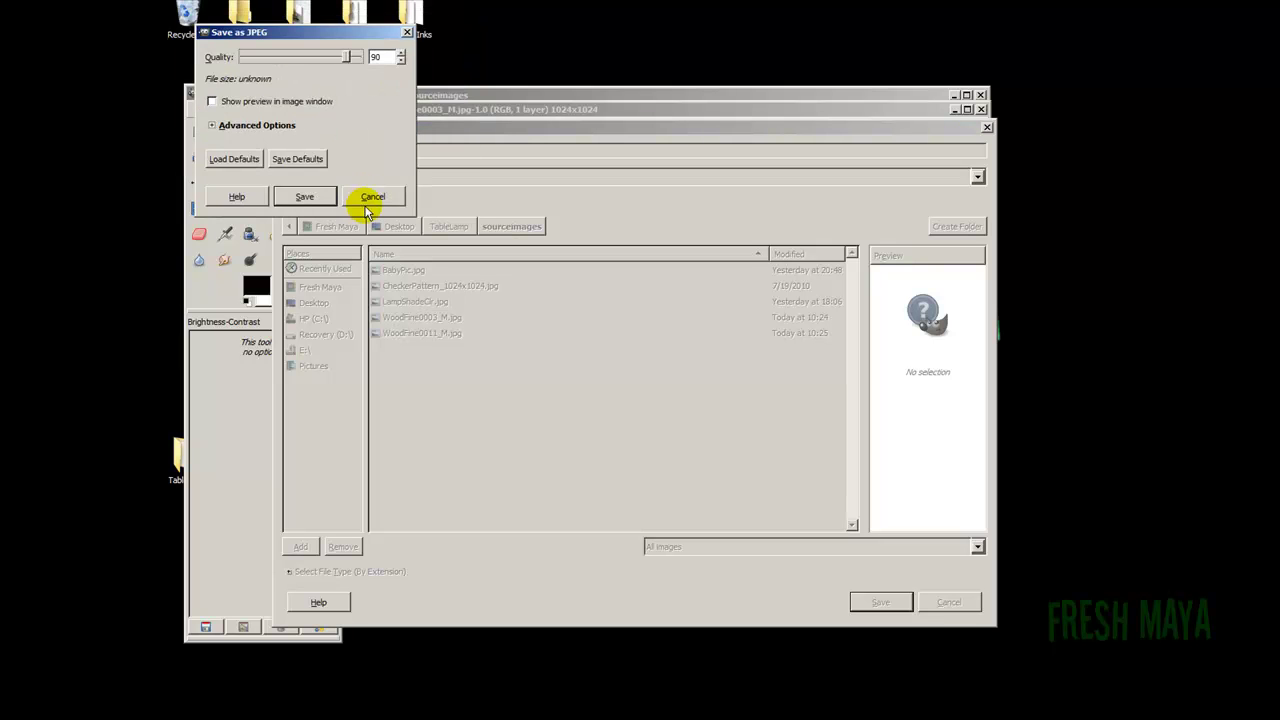
click(309, 196)
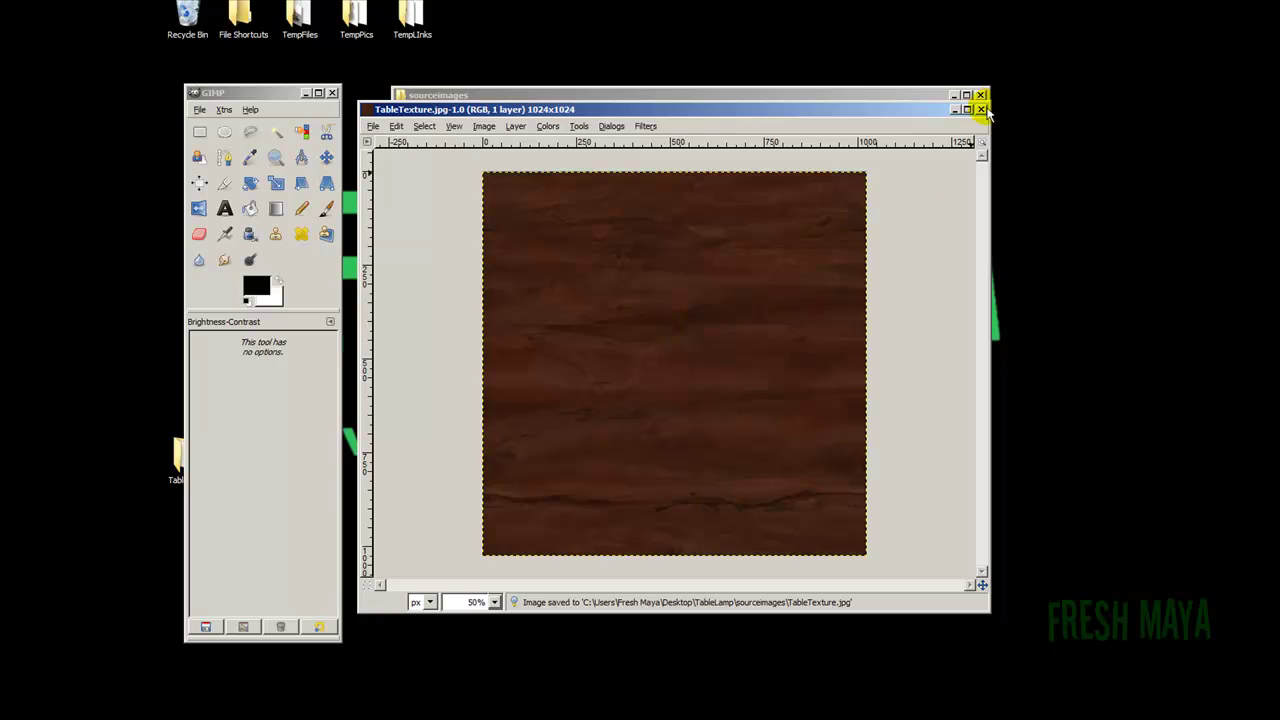
Close the image and GIMP, and preview the saved TableTexture image from the sourceimages folder
click(982, 110)
click(332, 92)
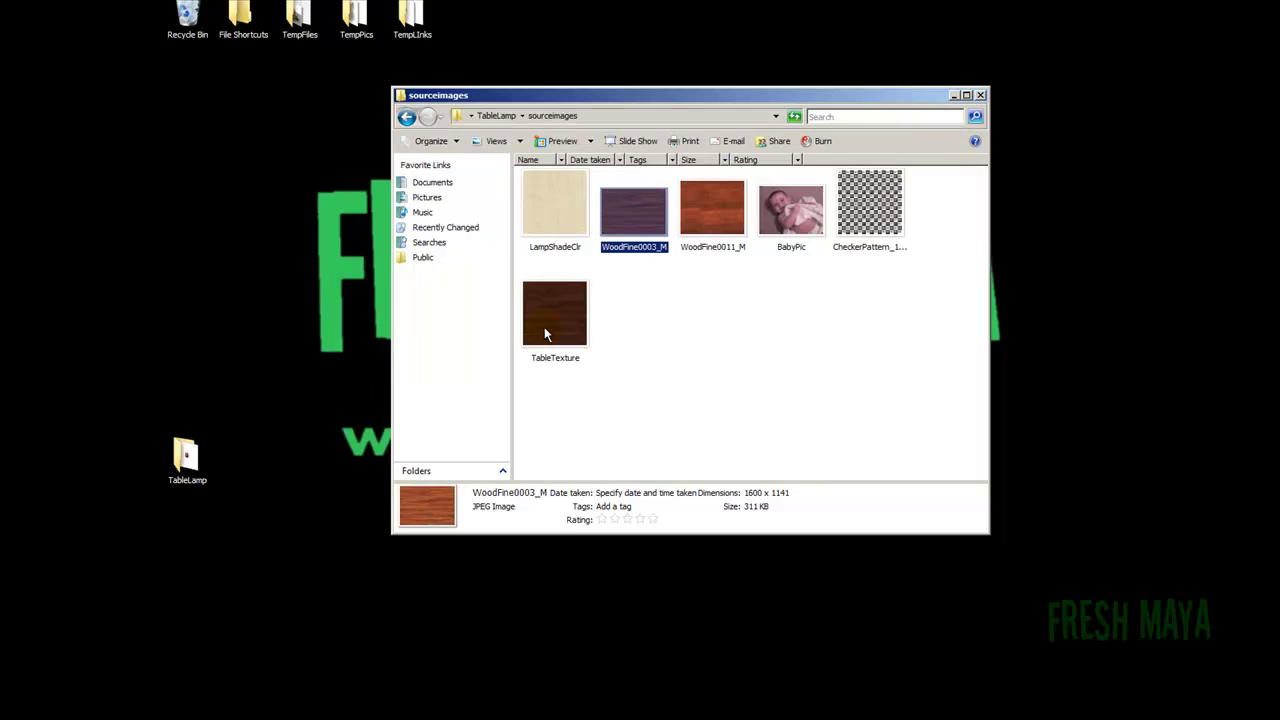
double_click(543, 322)
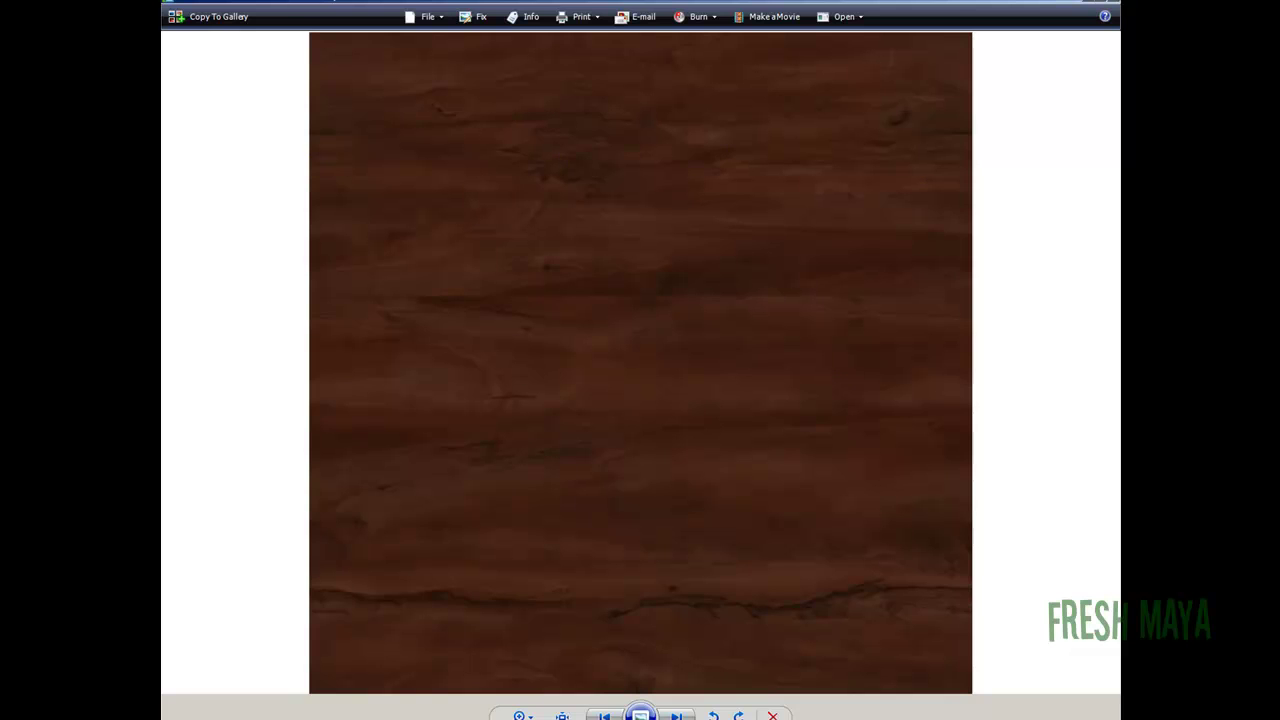
key(alt+F4)
Open the WoodFine0011_M image in GIMP and place its window beside the toolbox
click(708, 215)
right_click(716, 219)
click(737, 244)
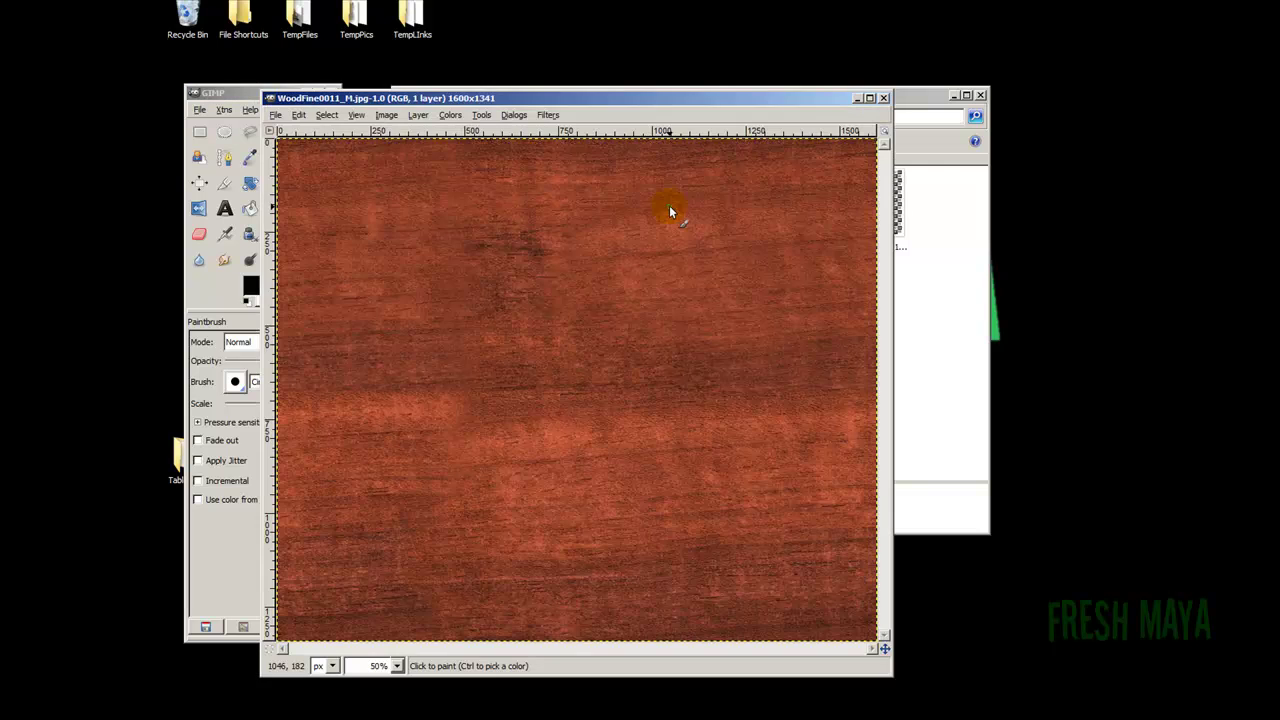
drag(505, 97, 580, 67)
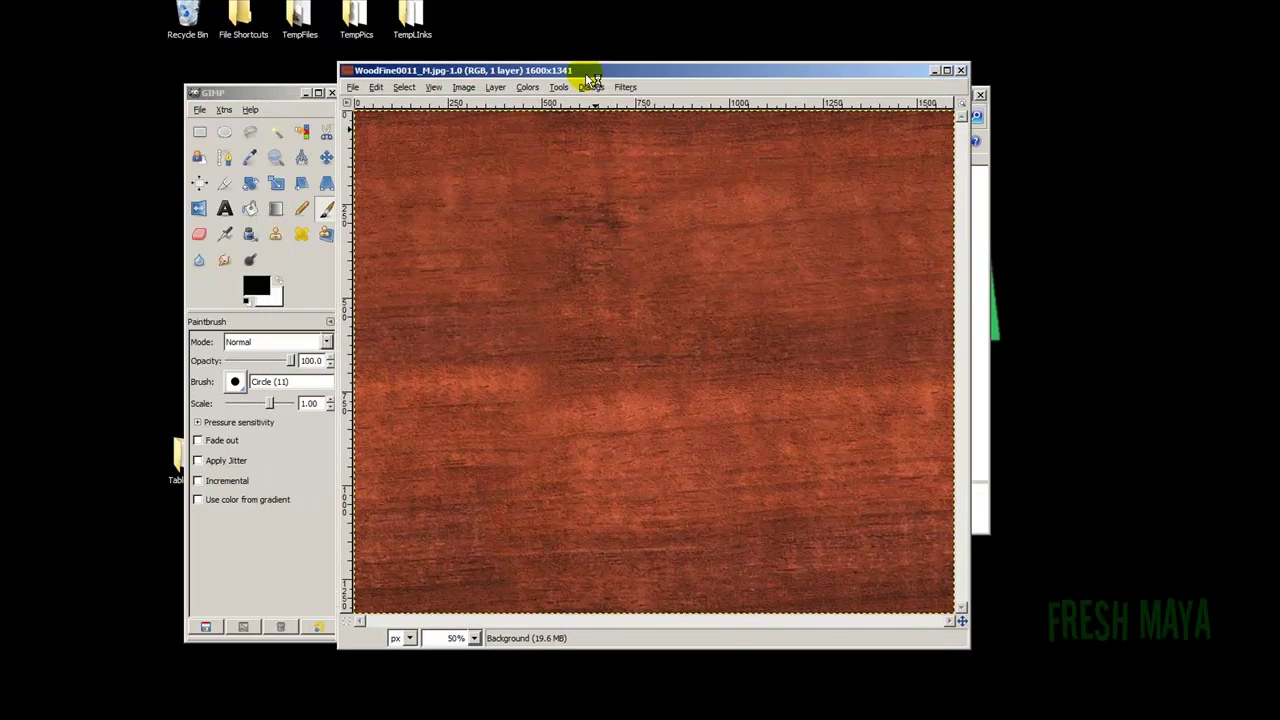
Resize the canvas of the WoodFine0011_M image to 1024 x 1024 pixels
click(465, 86)
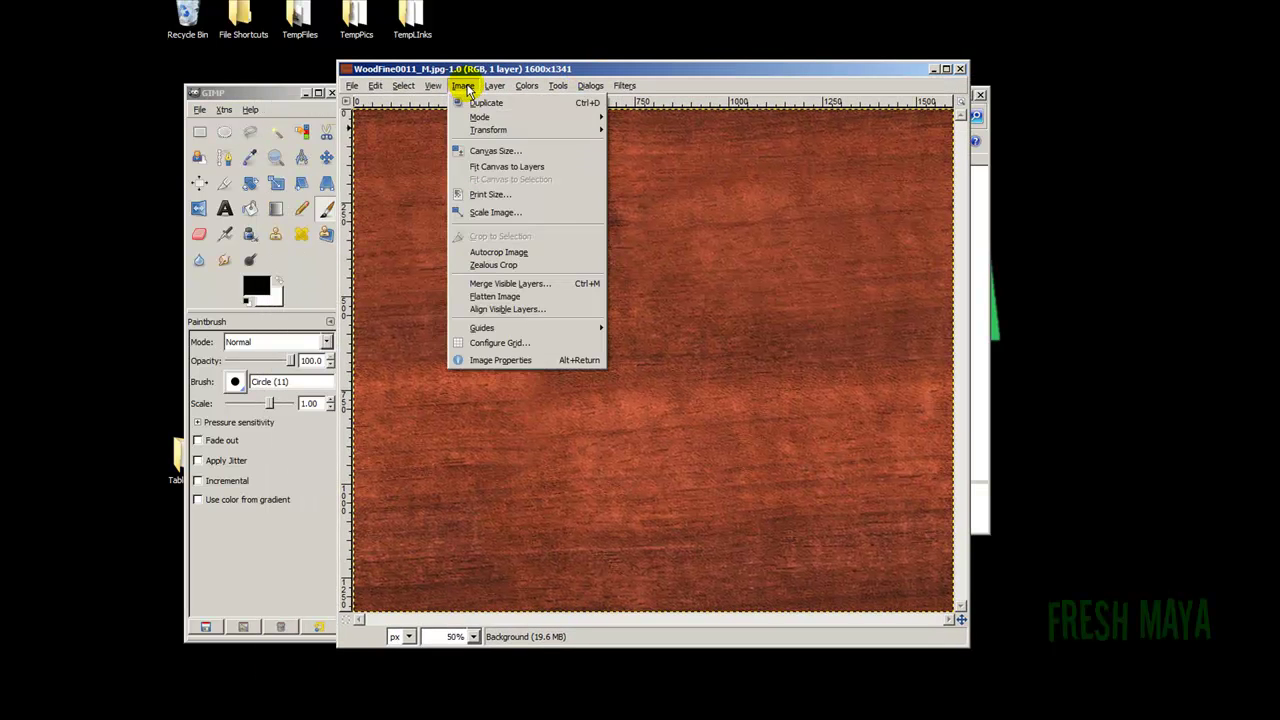
click(494, 151)
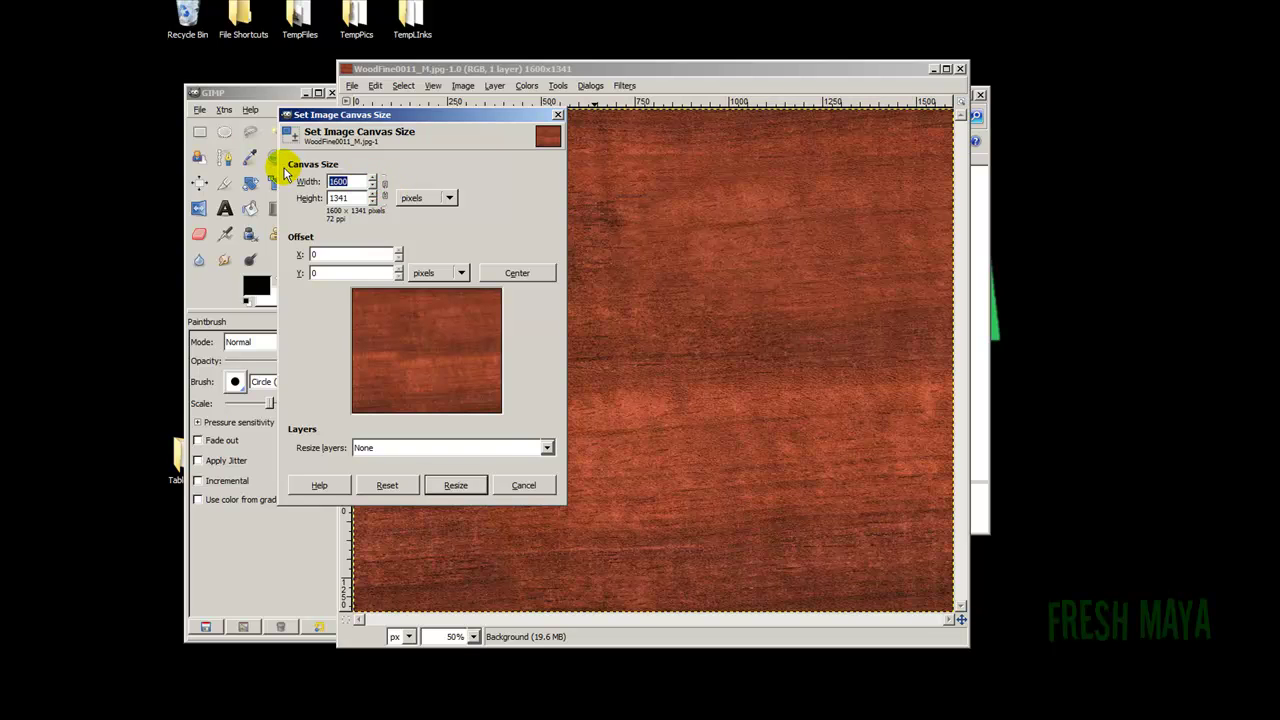
text(1024)
key(Tab)
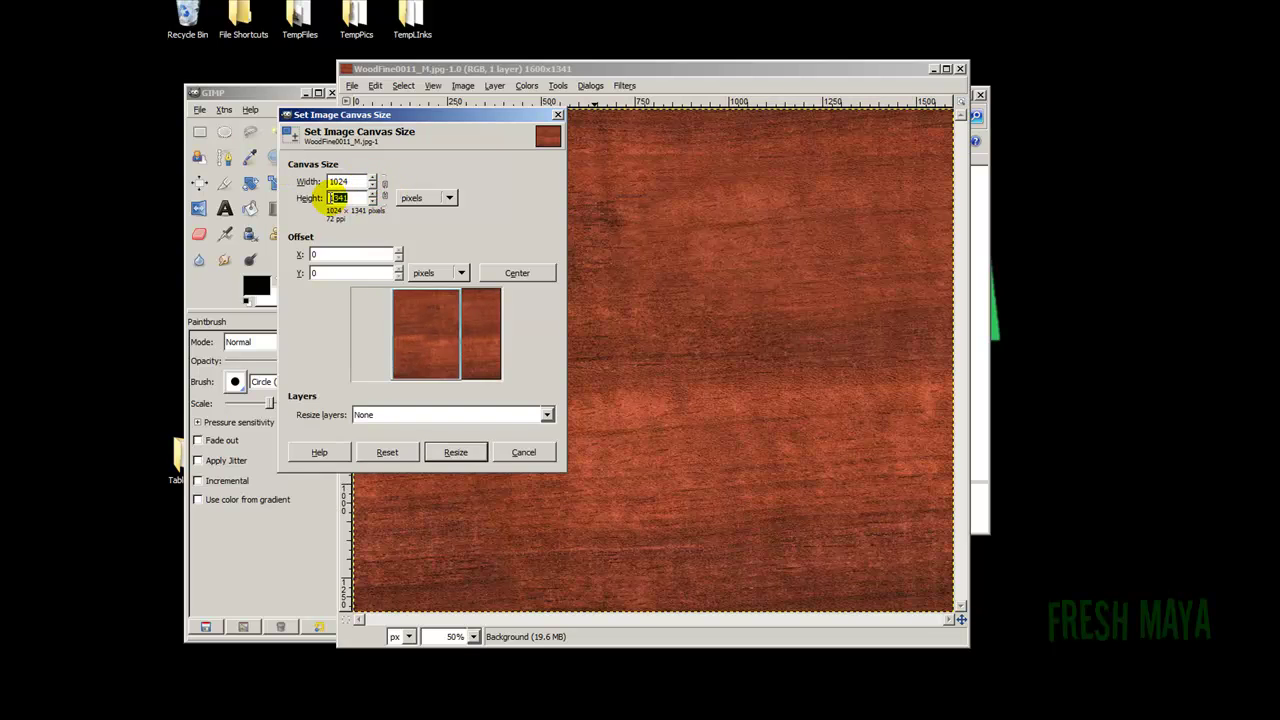
text(1024)
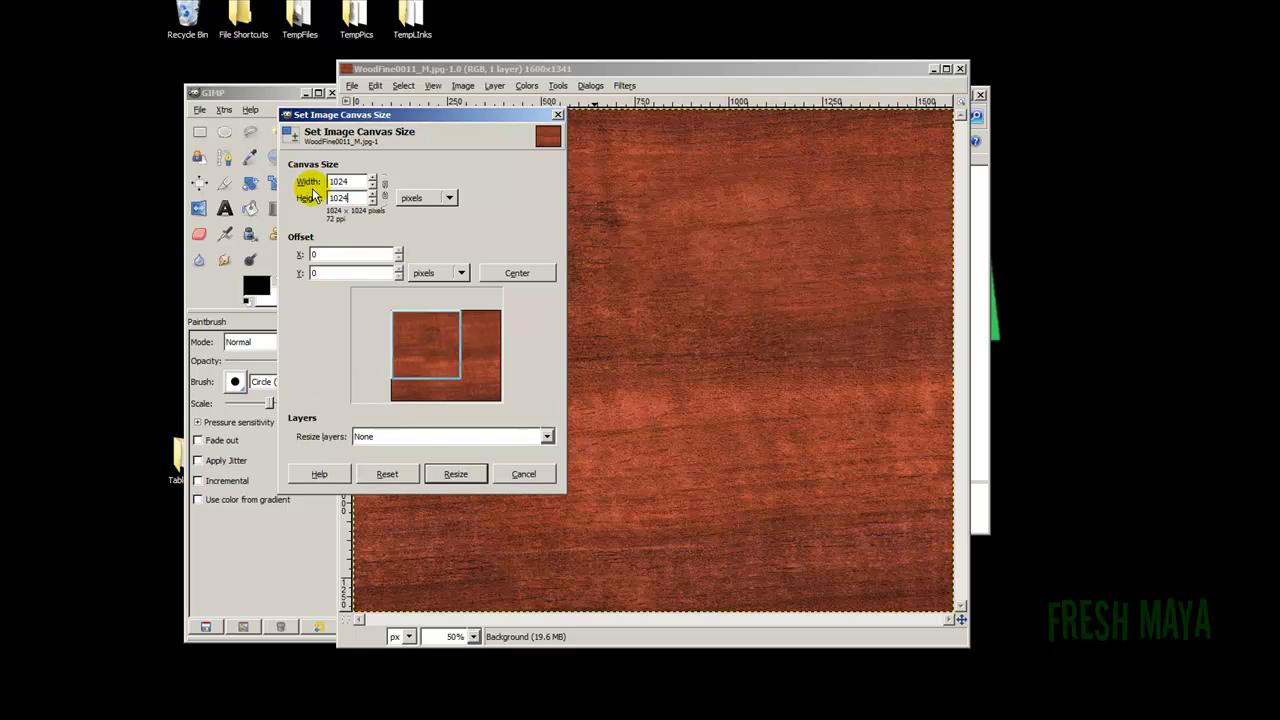
click(456, 450)
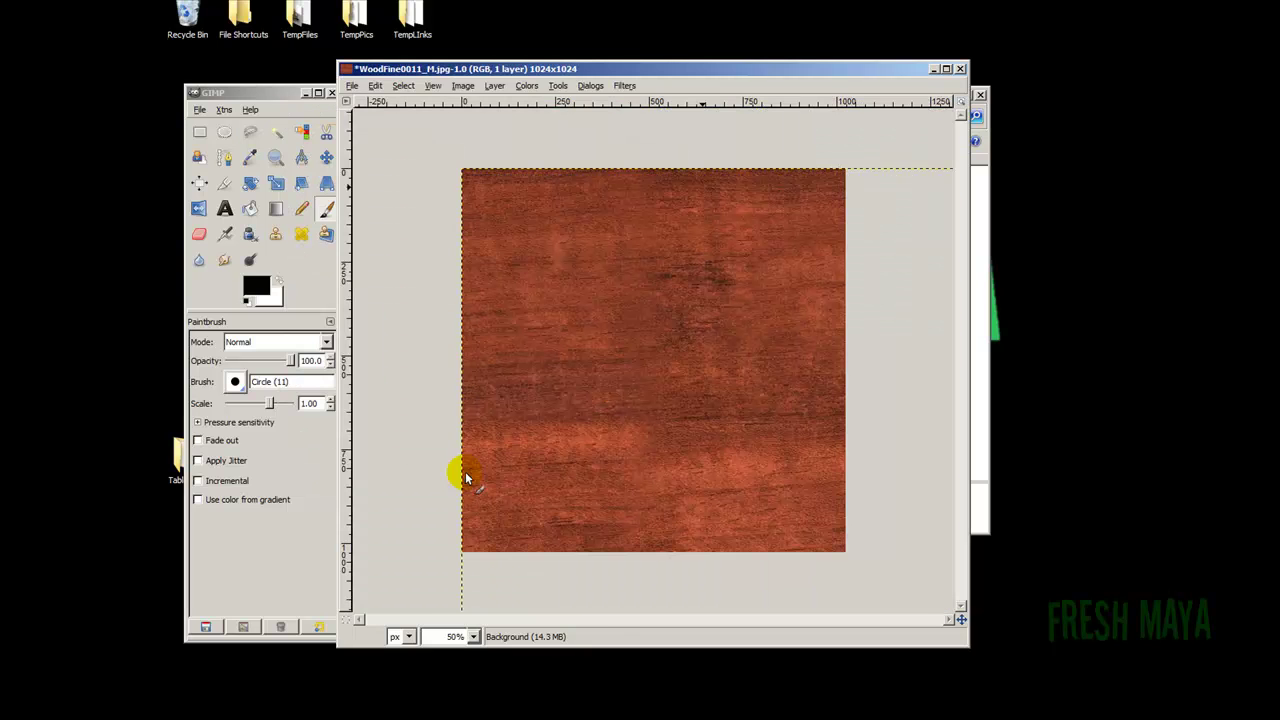
Scale the Background layer to 1024 x 1024 pixels so it fits the canvas
click(279, 188)
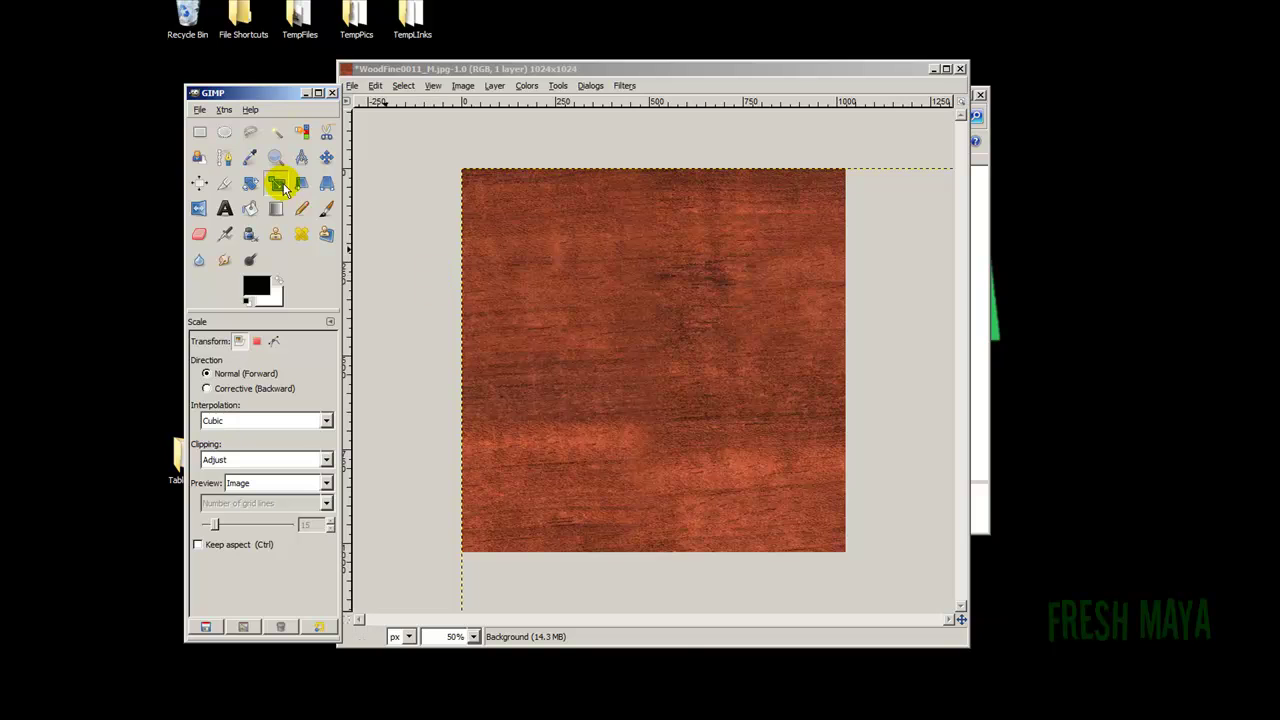
click(616, 350)
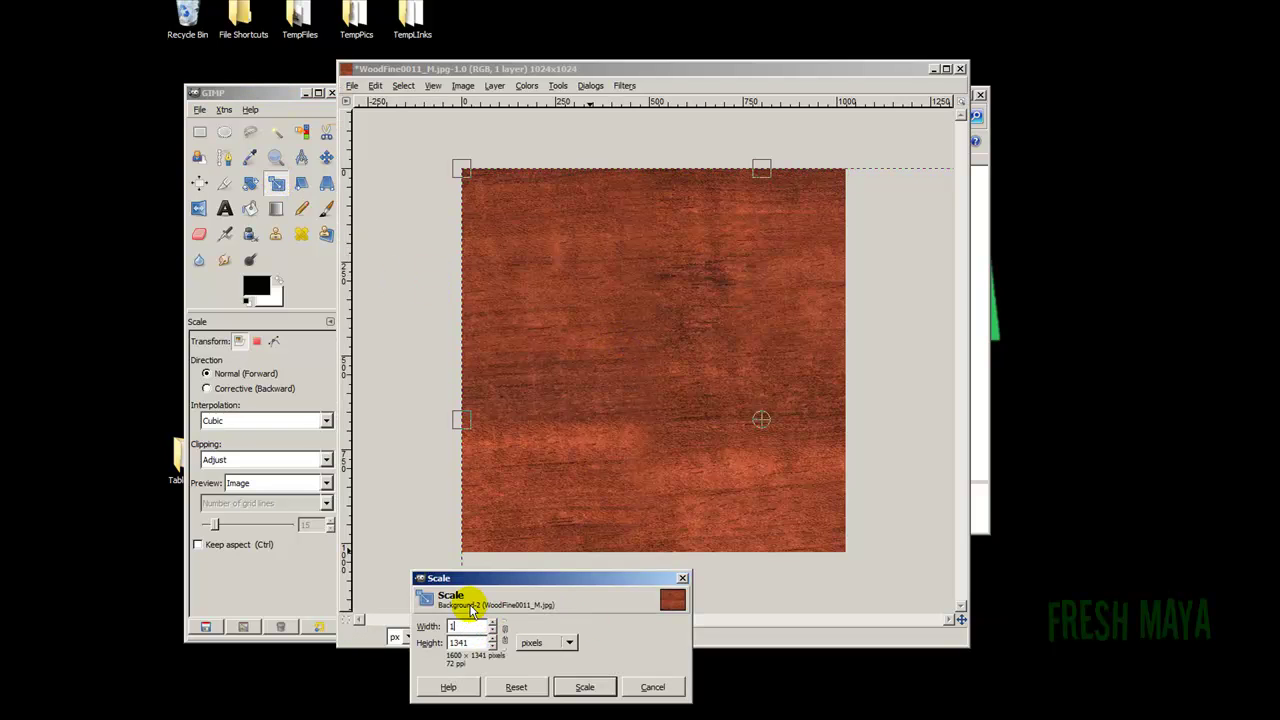
text(1024)
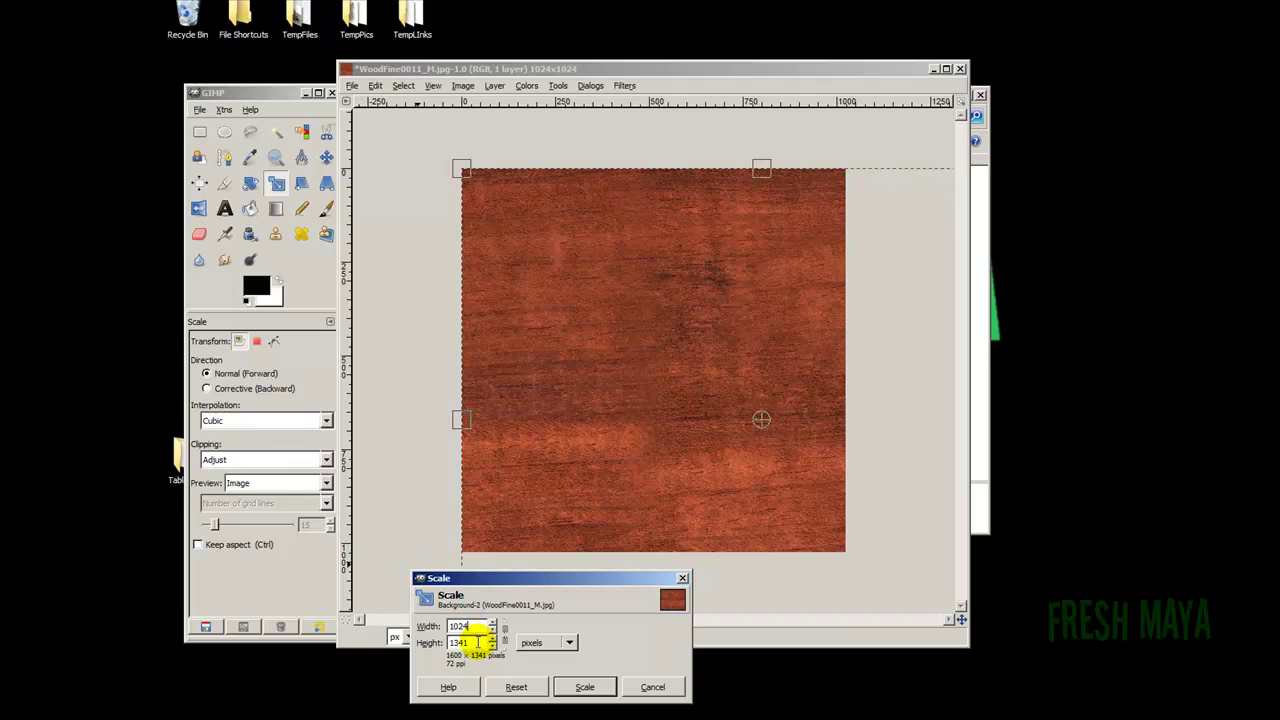
key(Tab)
text(1024)
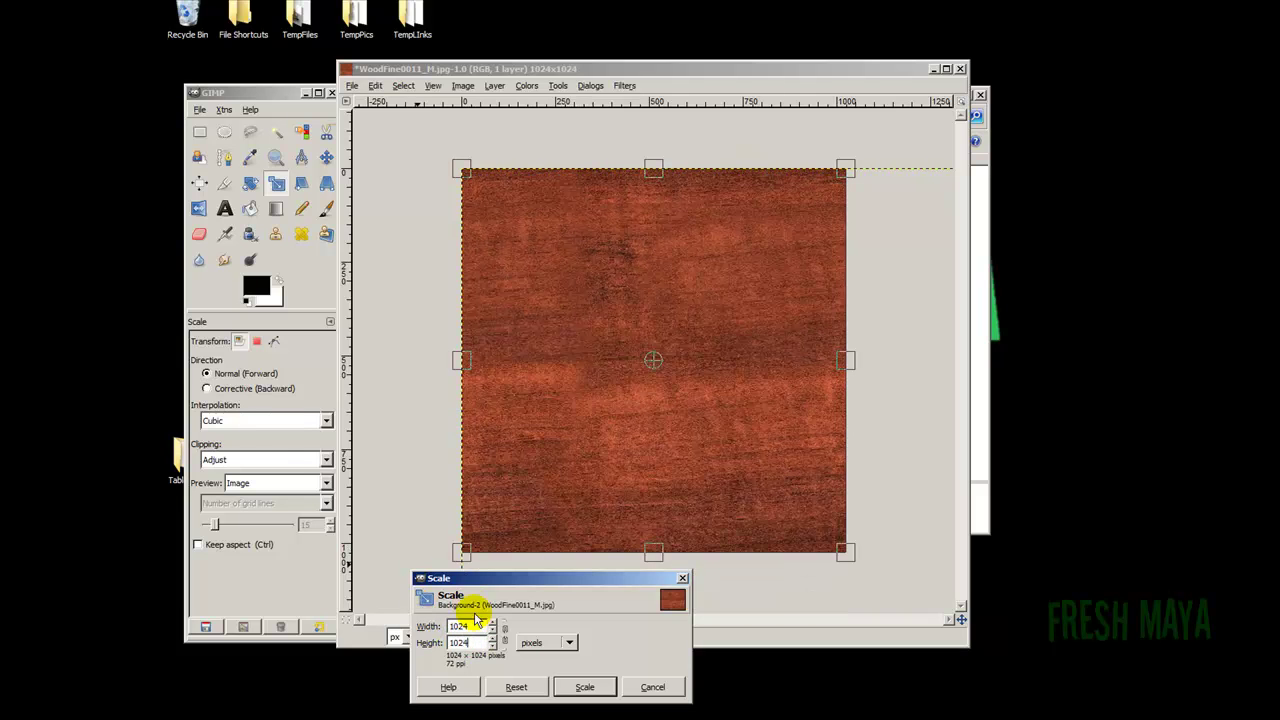
click(578, 685)
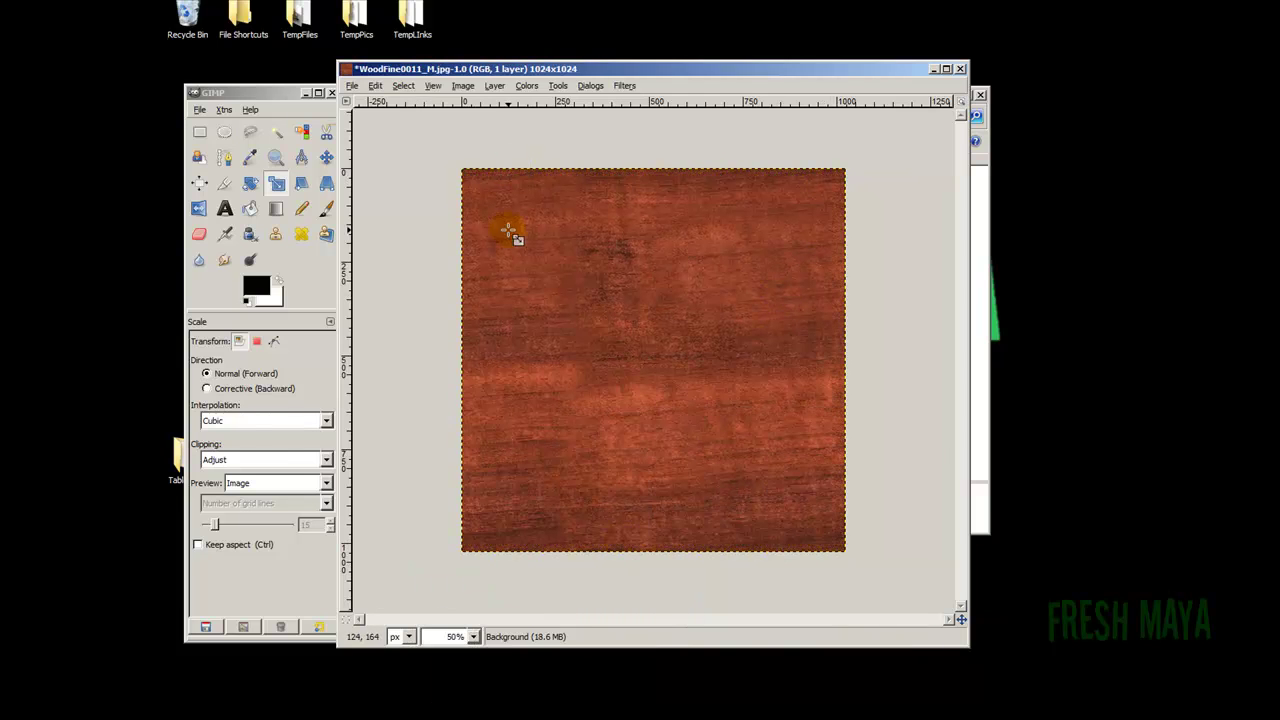
Darken the wood texture with a brightness of -127 and a contrast of -12
click(527, 86)
click(556, 158)
drag(282, 68, 214, 64)
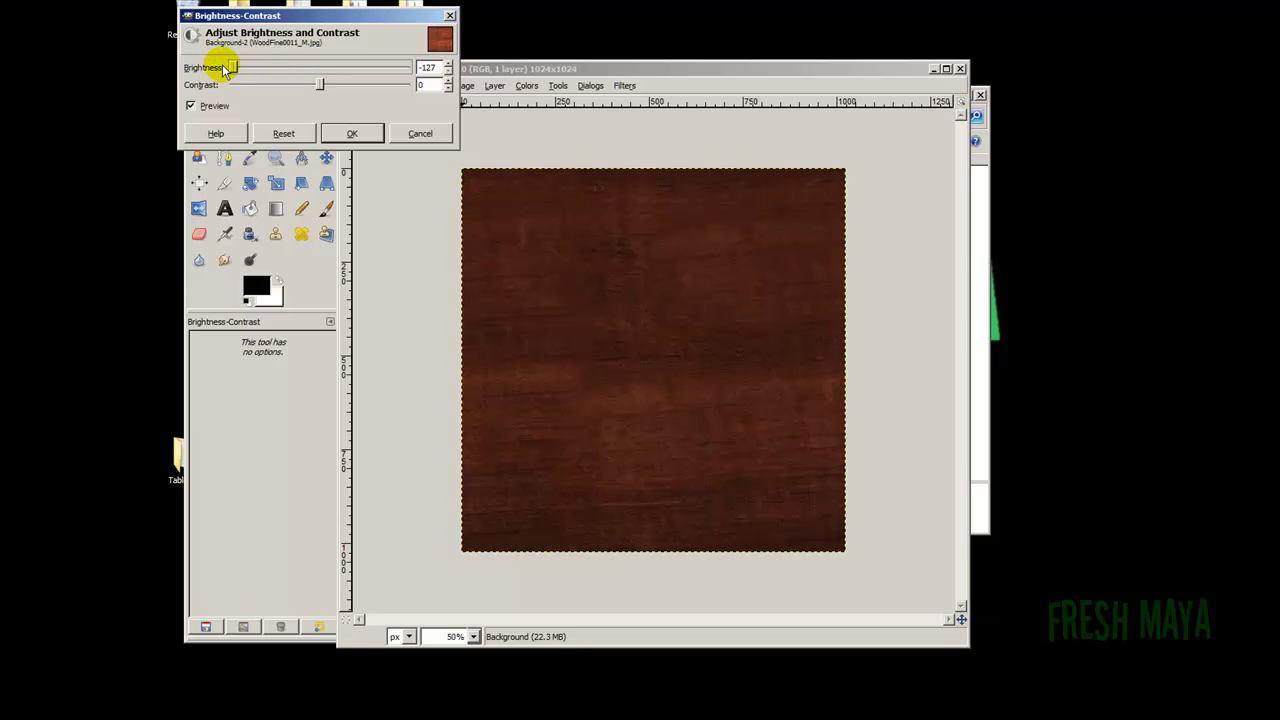
drag(320, 84, 315, 87)
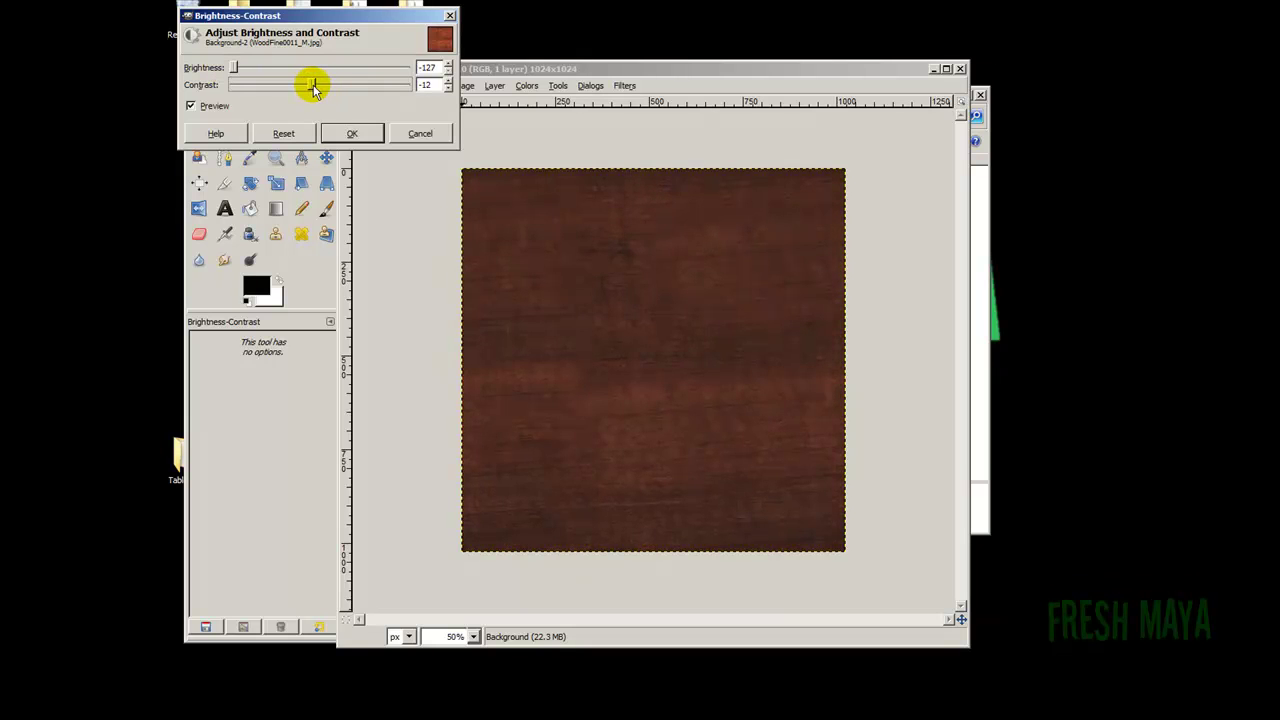
click(350, 133)
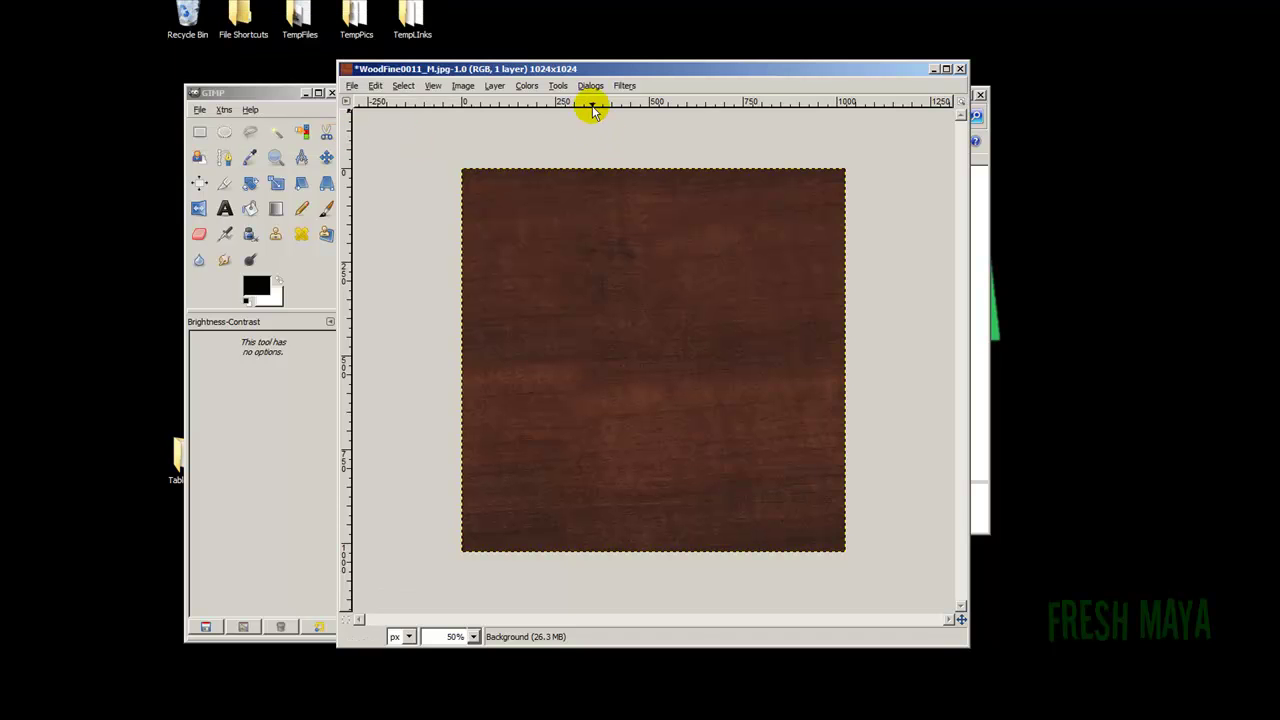
Darken the wood texture further with a second negative brightness adjustment
click(526, 86)
click(565, 158)
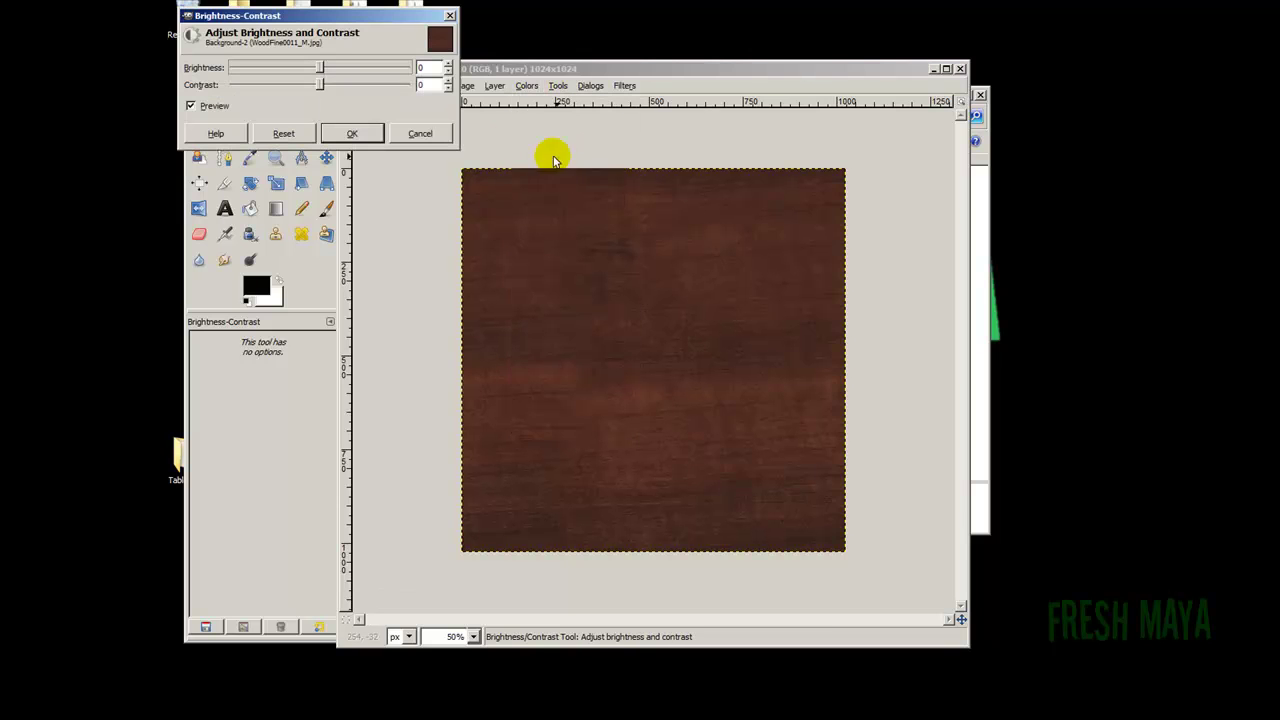
drag(329, 63, 263, 63)
click(340, 133)
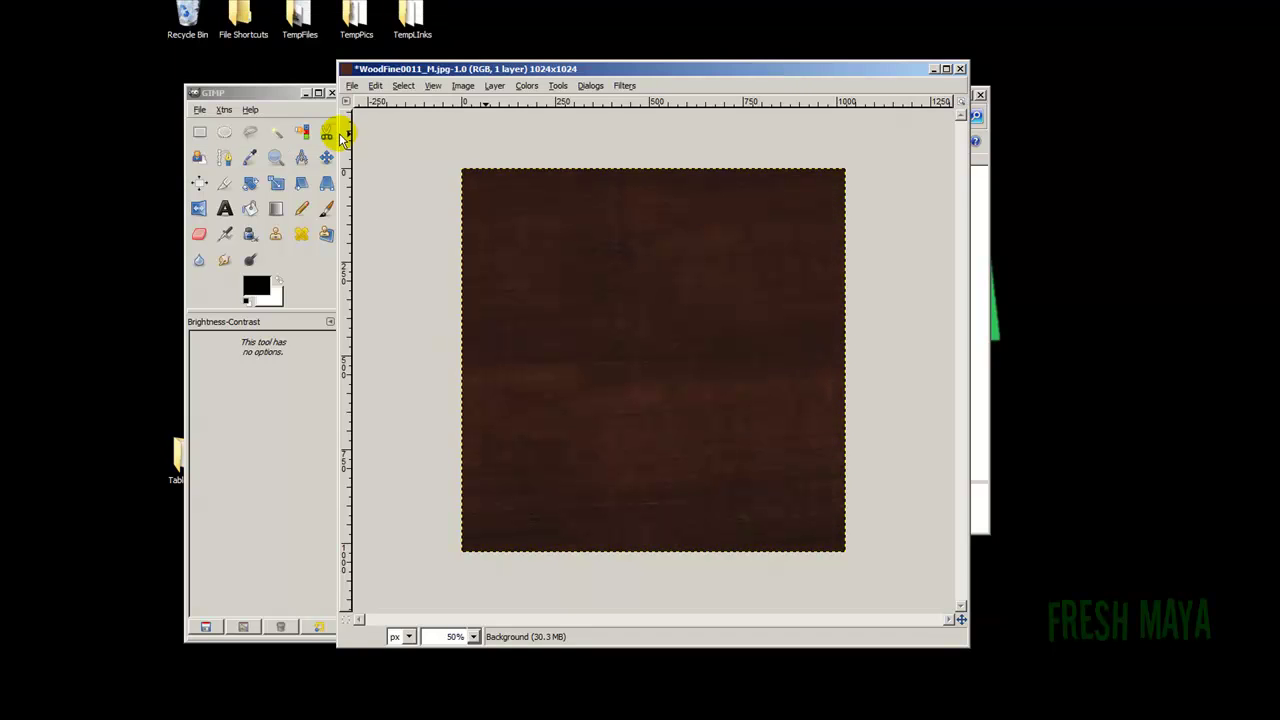
Save the darkened image under the new name LampPostTexture.jpg in the sourceimages folder, exporting it as a flattened JPEG
click(352, 86)
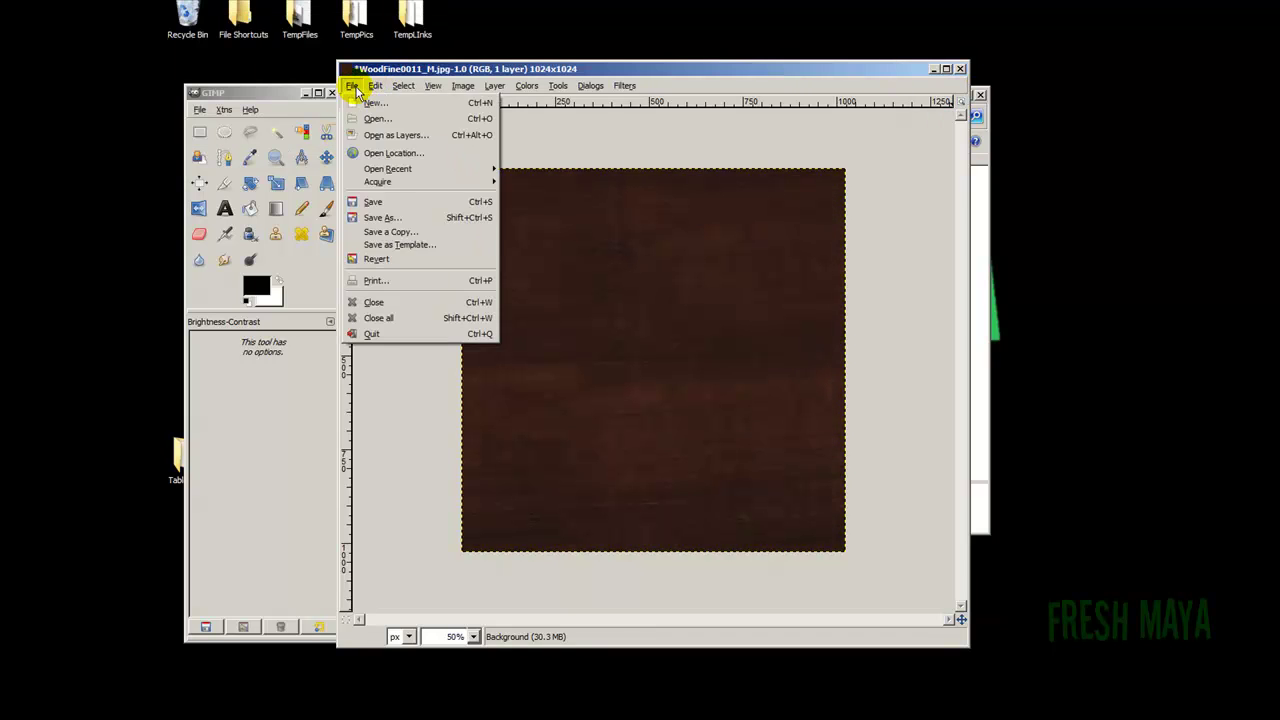
click(400, 217)
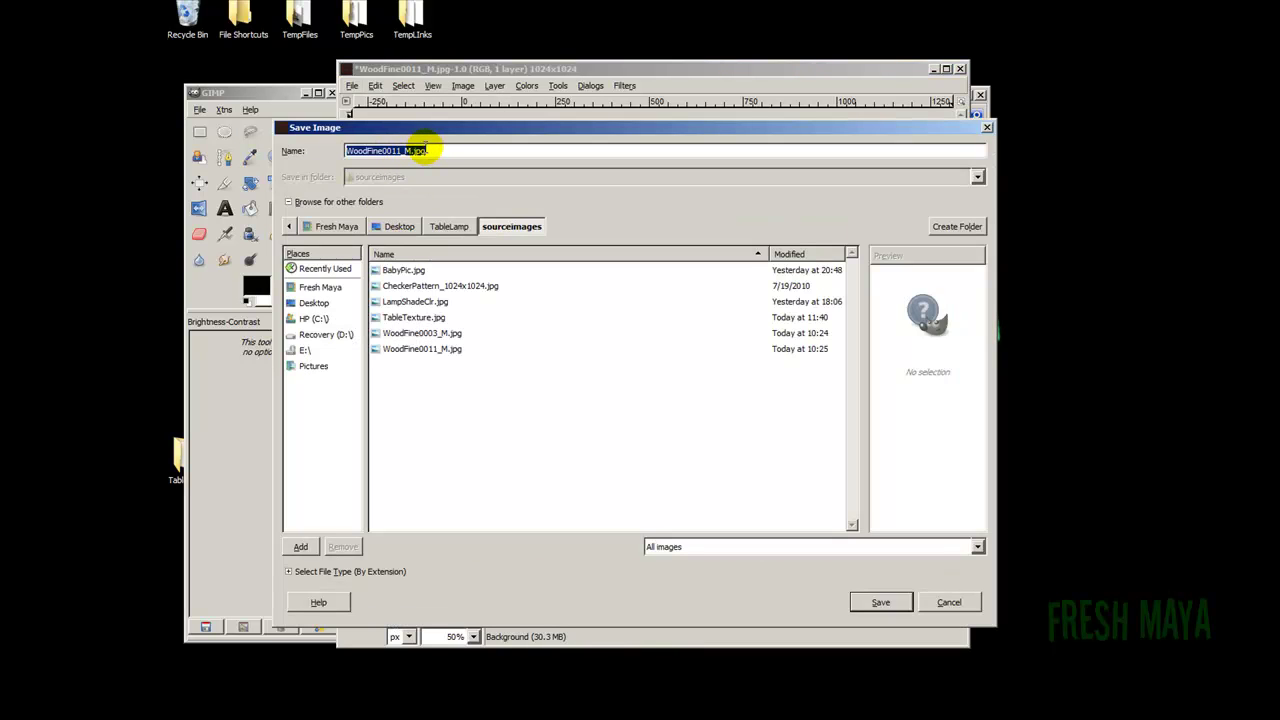
text(LampPostTexture)
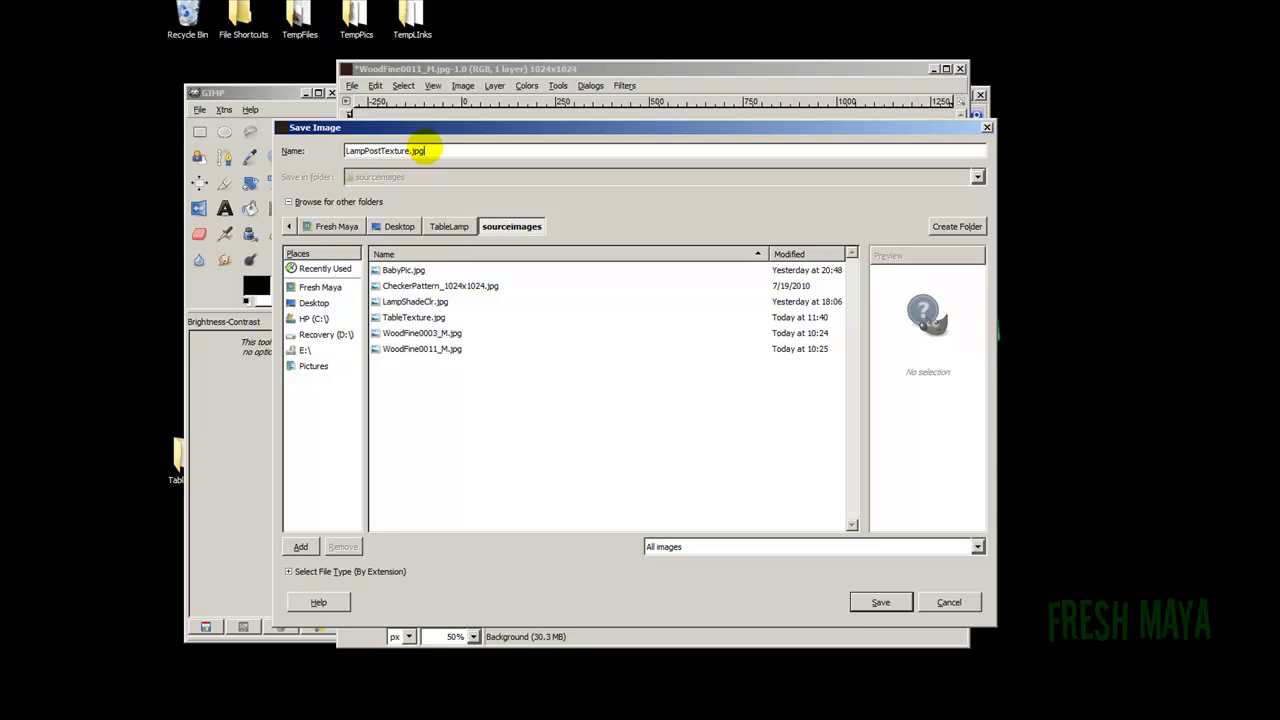
key(Return)
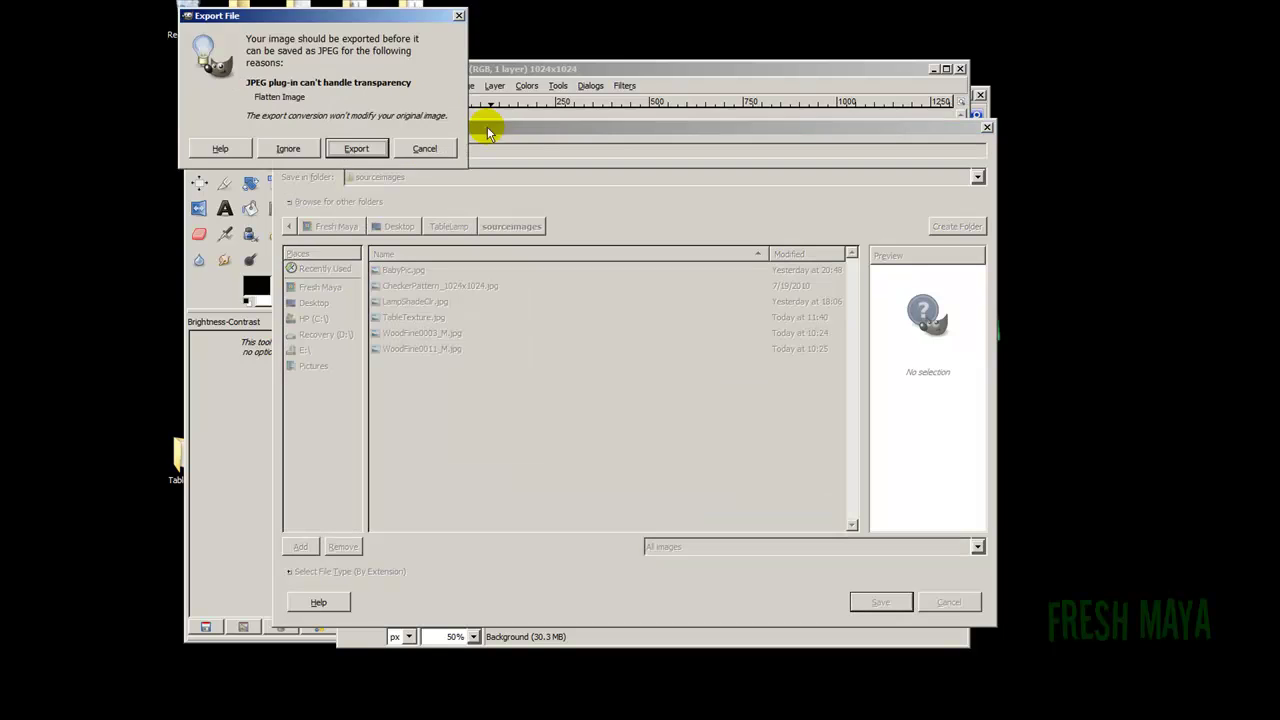
click(363, 145)
click(300, 182)
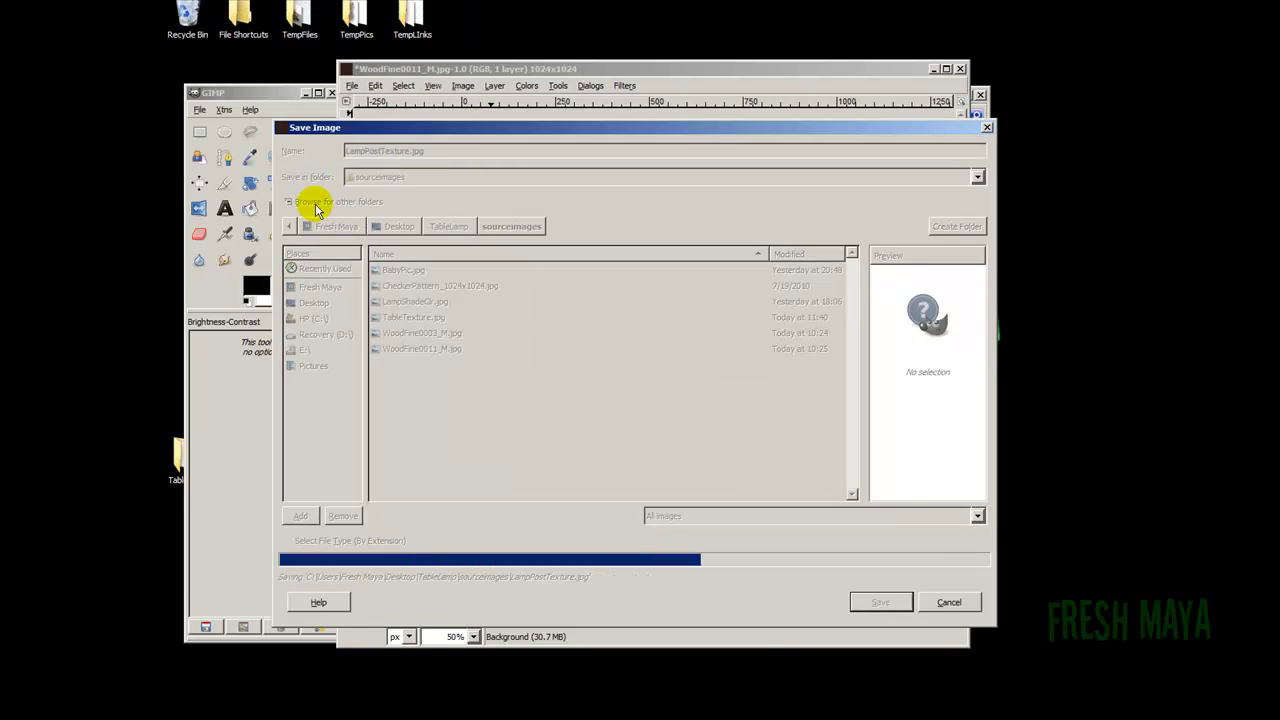
Close the image, the sourceimages folder and GIMP, and move the TableLamp folder up to just below the Recycle Bin on the desktop
click(959, 68)
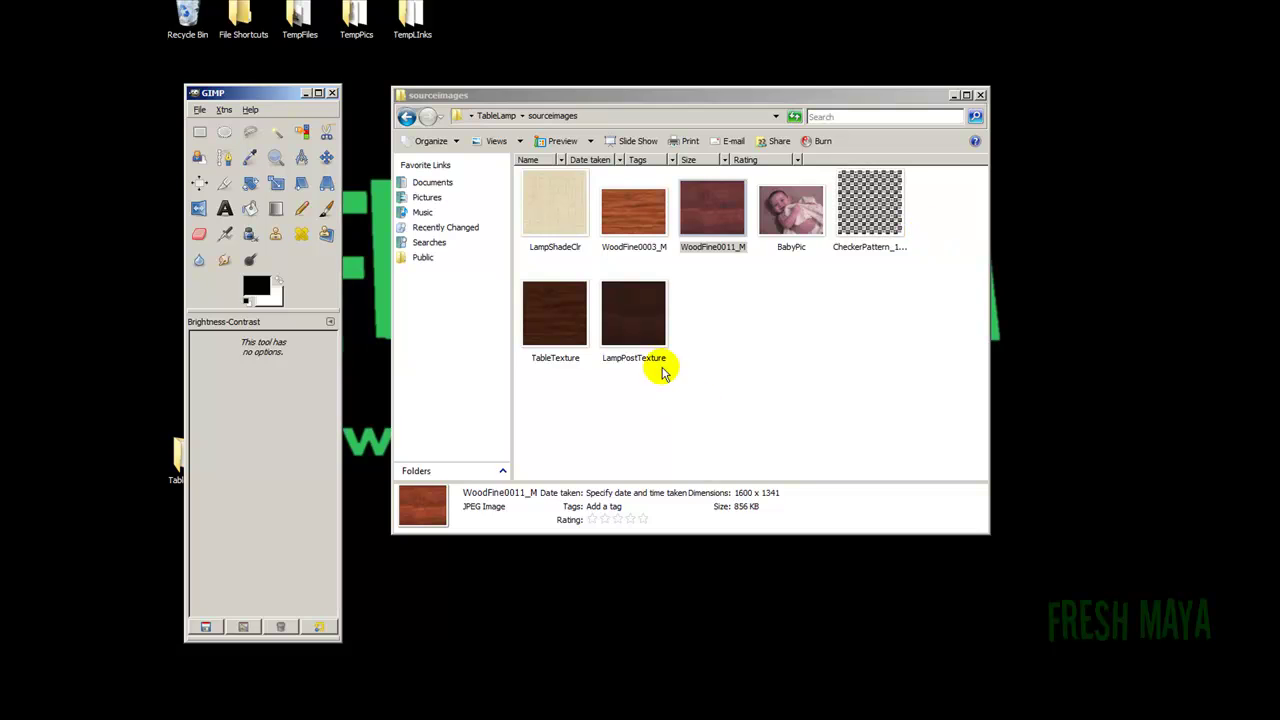
click(743, 329)
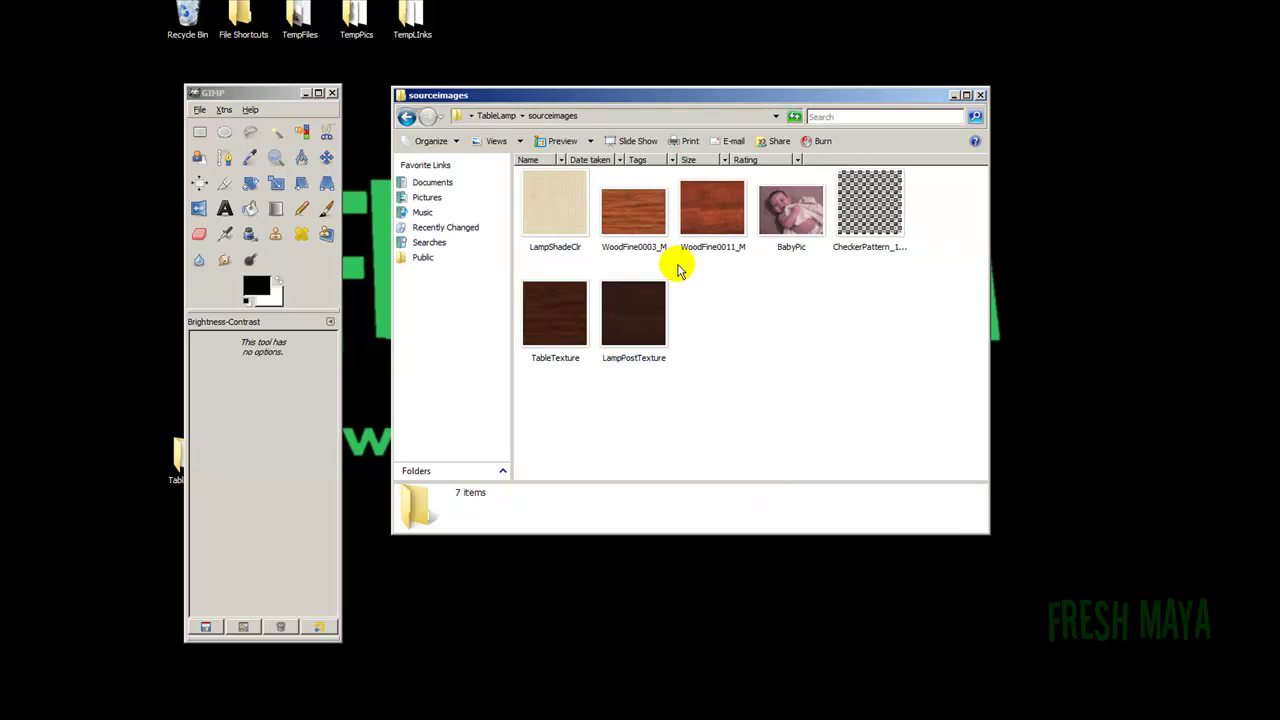
click(790, 215)
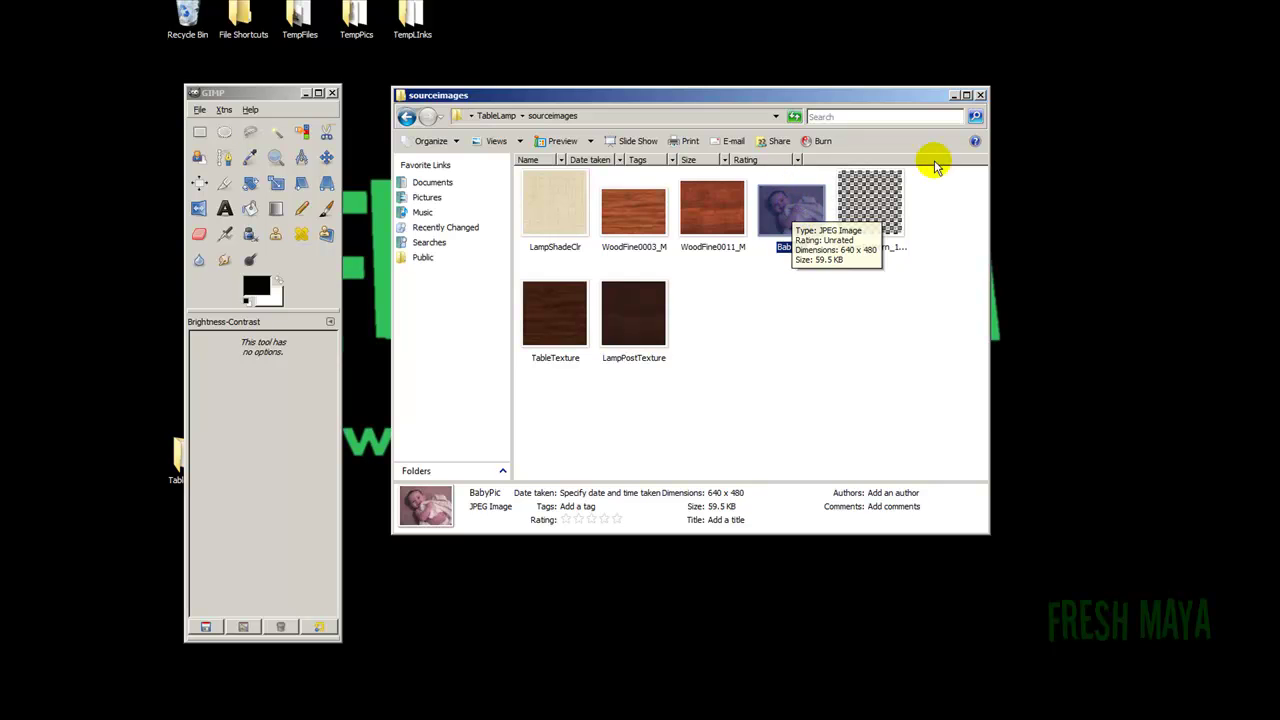
click(980, 95)
click(332, 93)
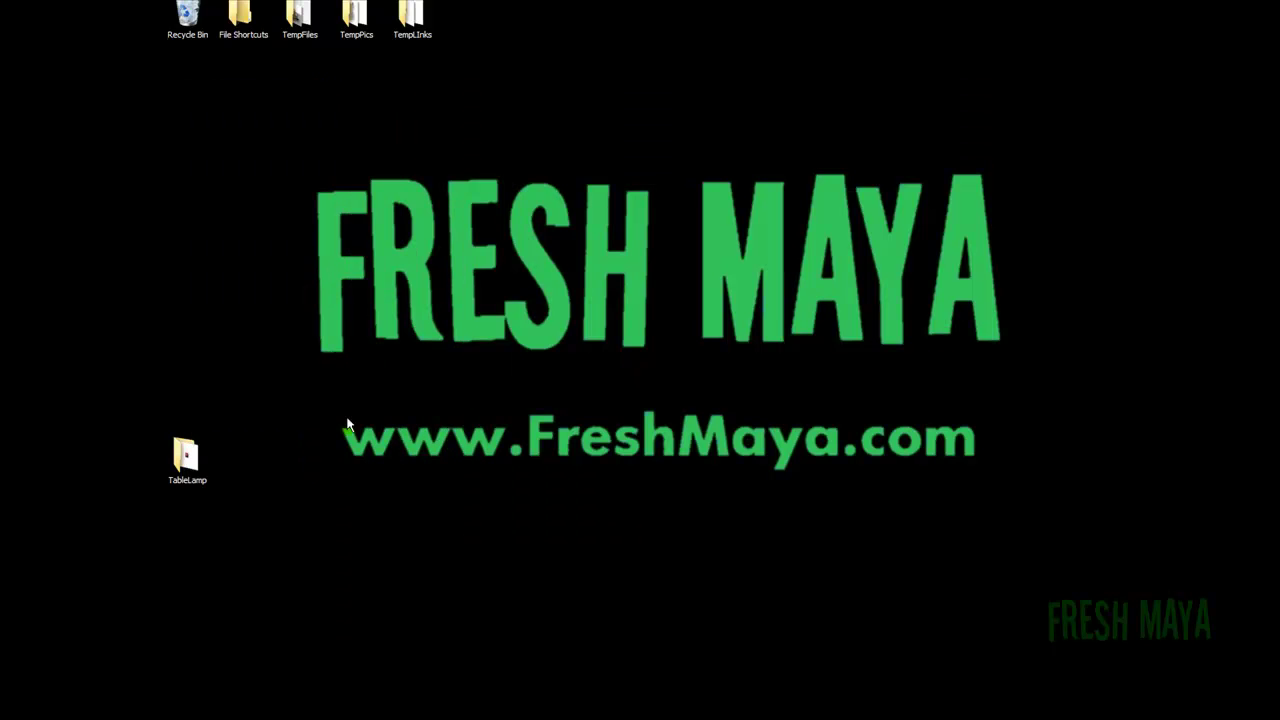
drag(197, 462, 195, 92)
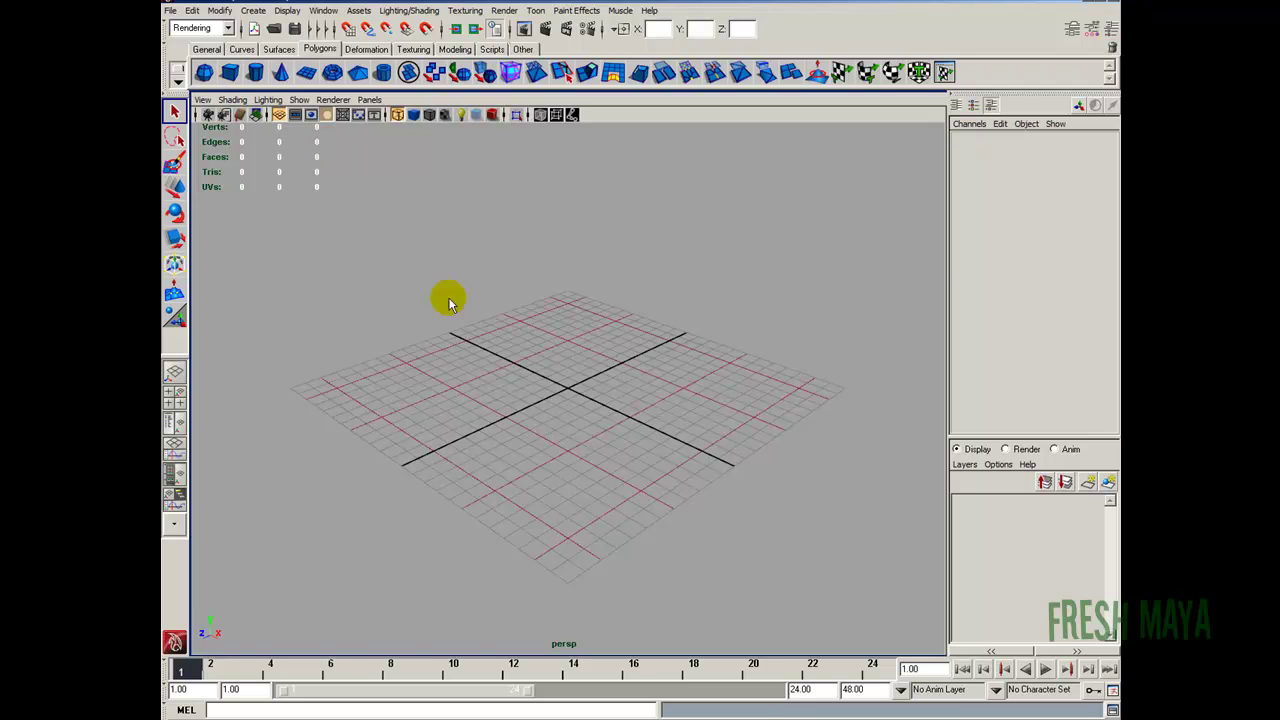
In Maya, create a polygon cube, scale it into a flat slab about 8.16 x 0.56 x 8.16, and hide the grid
click(231, 73)
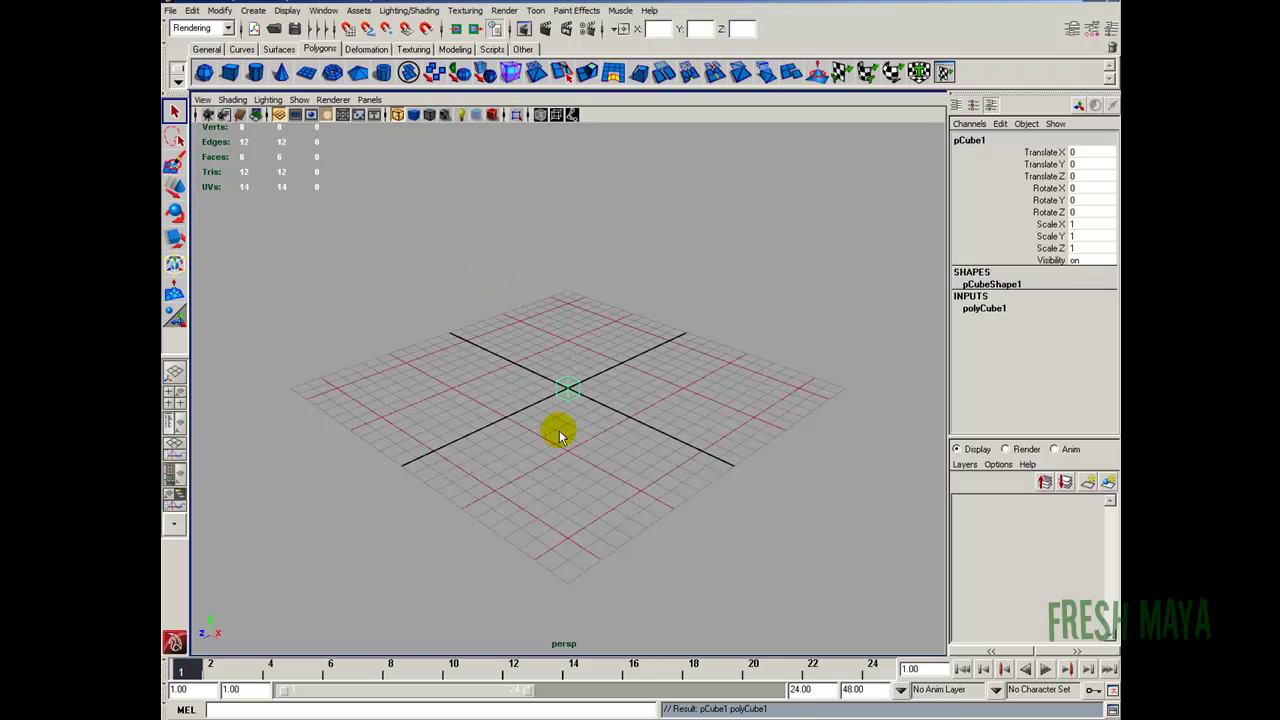
key(r)
mouse_move(569, 386)
mouse_down()
mouse_move(673, 409)
mouse_move(673, 374)
mouse_move(590, 333)
mouse_move(580, 385)
mouse_up()
click(280, 114)
alt+right_drag(580, 385, 628, 423)
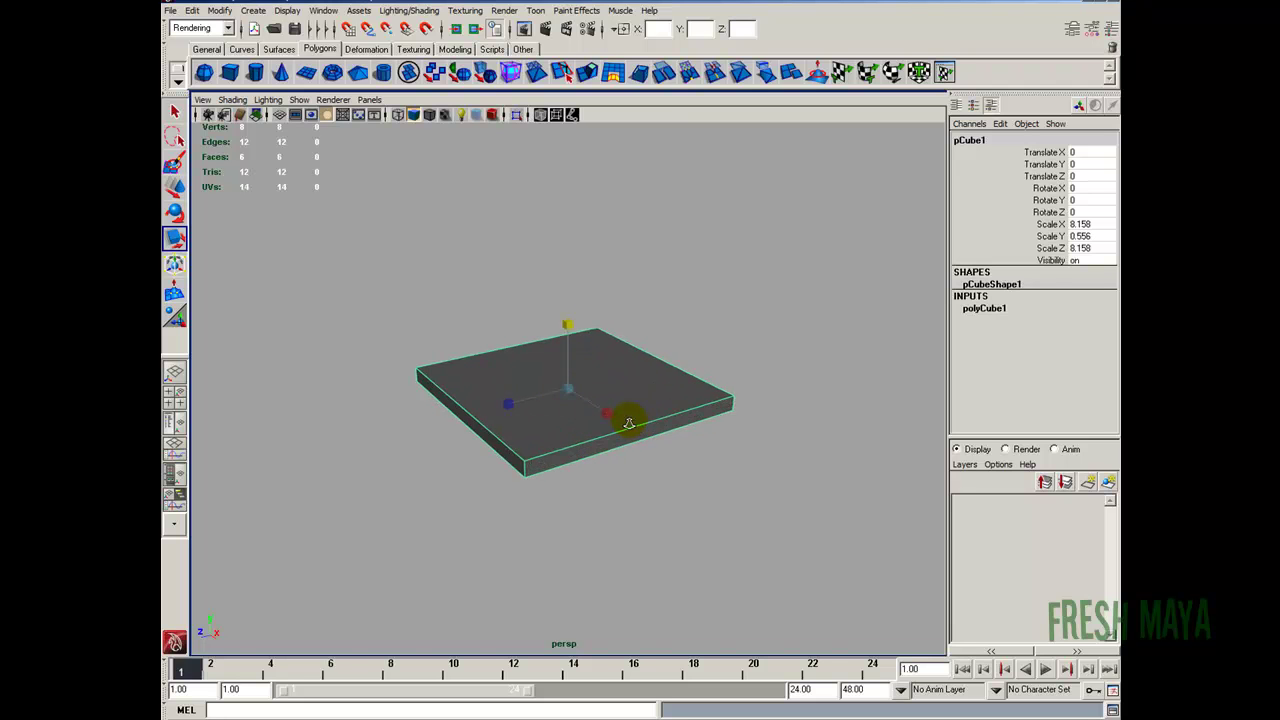
Thin the slab slightly to a Y scale of about 0.5
alt+middle_drag(431, 428, 429, 414)
alt+right_drag(500, 420, 568, 437)
alt+drag(568, 437, 568, 410)
drag(568, 306, 569, 310)
alt+right_drag(569, 310, 551, 343)
alt+drag(482, 344, 503, 391)
alt+right_drag(503, 391, 536, 404)
mouse_move(536, 404)
alt+mouse_down()
mouse_move(554, 374)
mouse_move(600, 349)
mouse_move(543, 380)
alt+mouse_up()
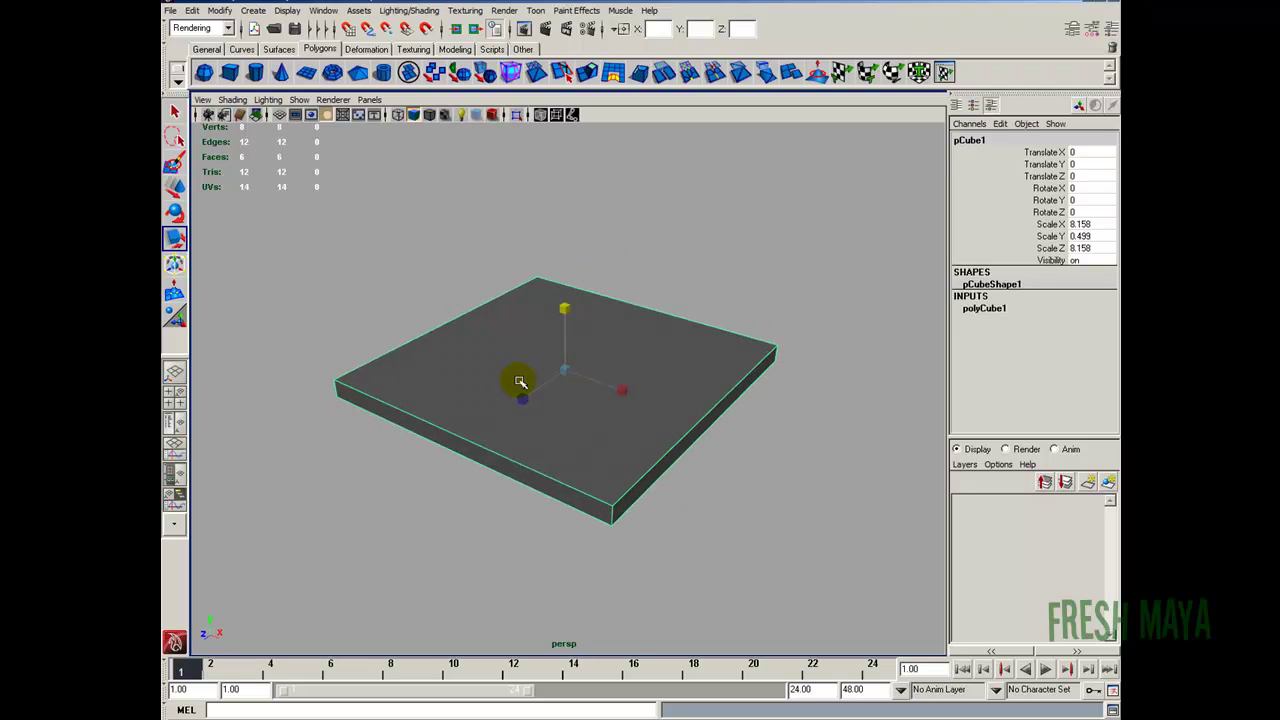
Rename the slab as TableTop
double_click(966, 140)
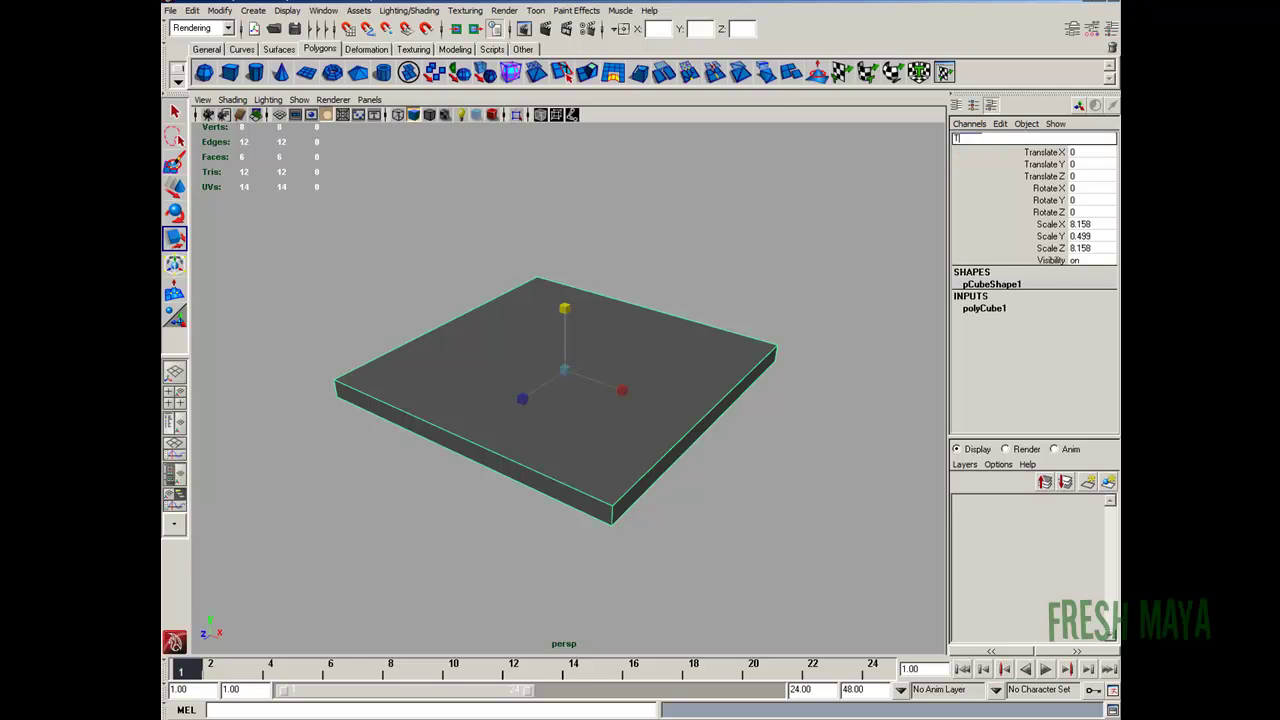
text(TableTop)
key(Return)
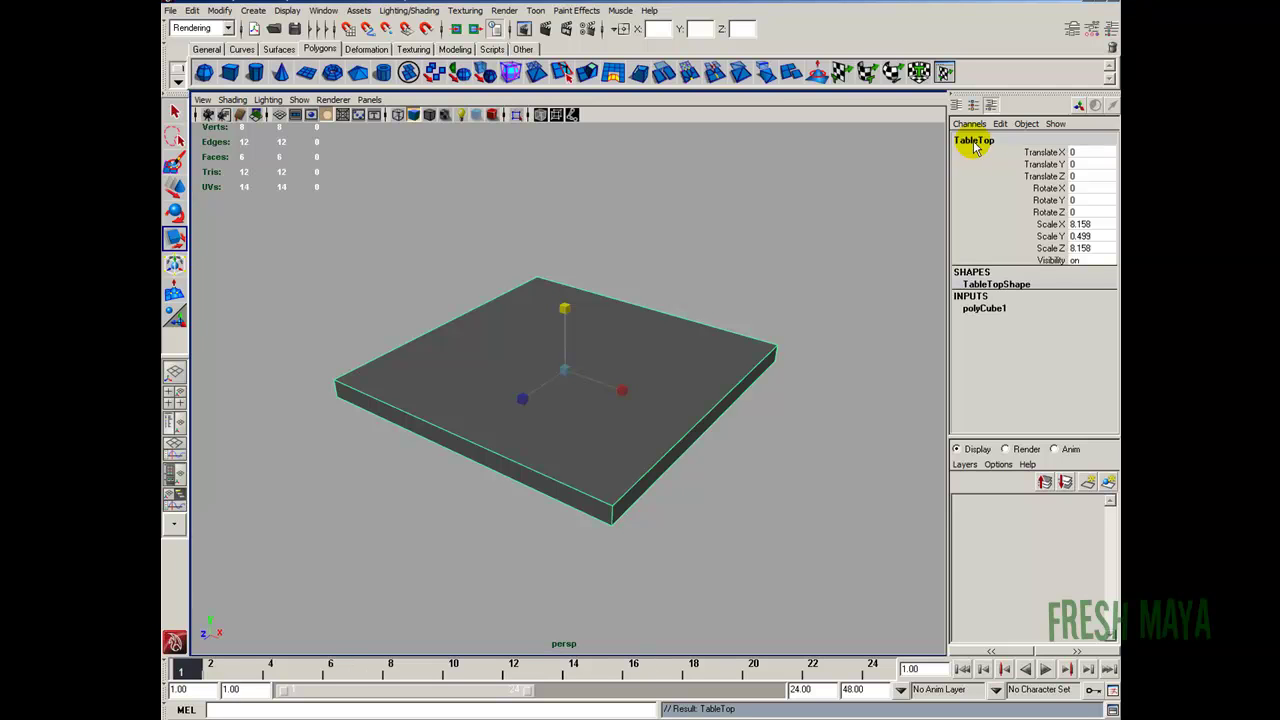
Create a second polygon cube and scale it into a tall, thin table leg about 0.82 x 10.23 x 0.82
click(229, 75)
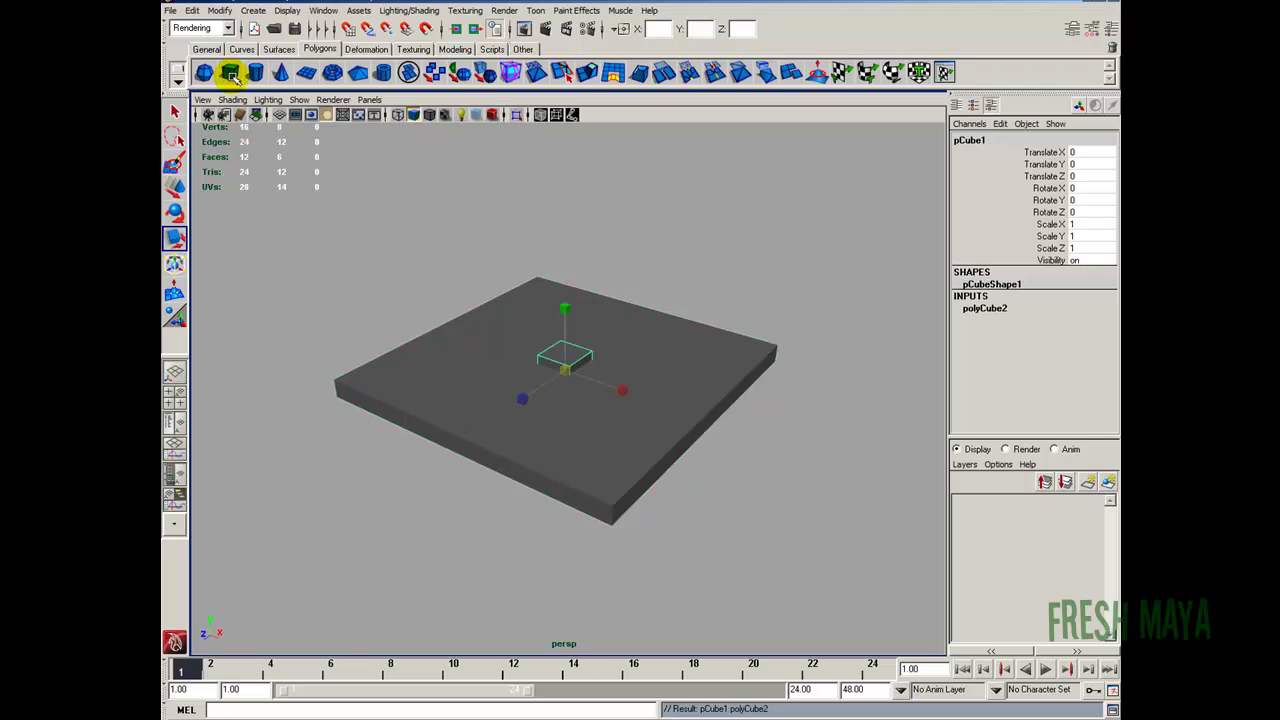
alt+right_drag(742, 496, 595, 474)
alt+drag(595, 474, 528, 432)
drag(568, 313, 550, 105)
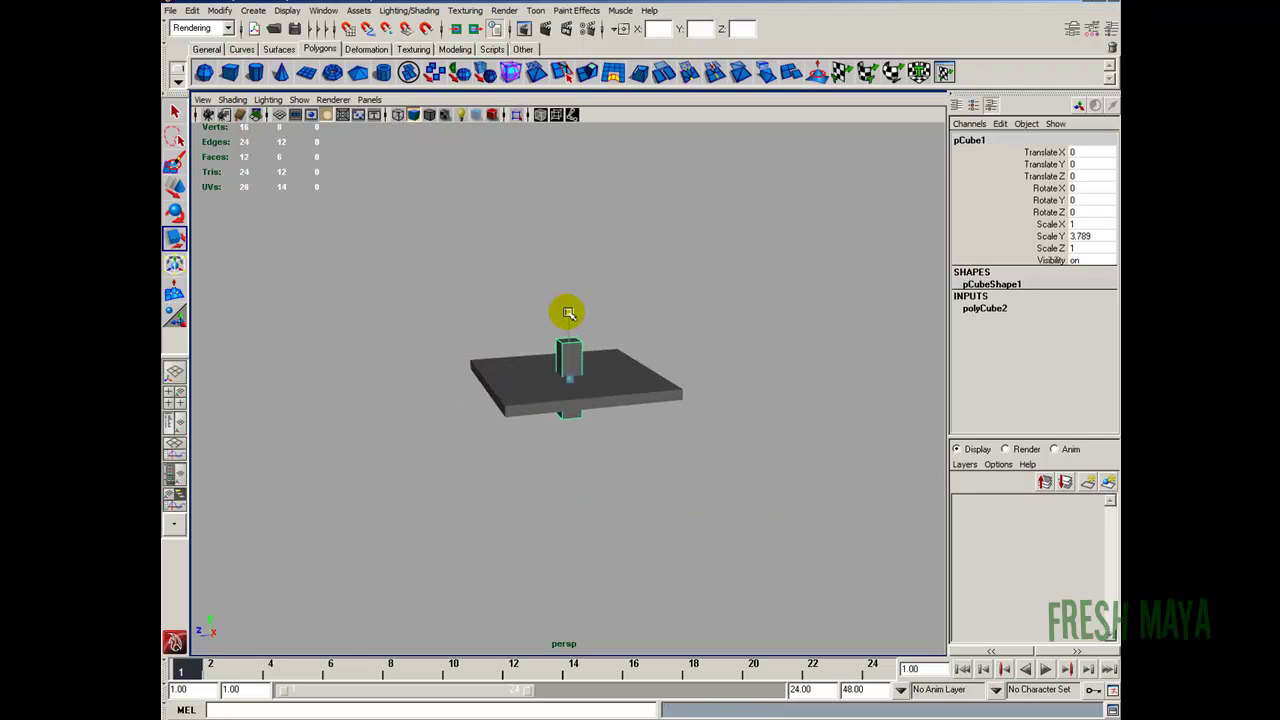
drag(566, 314, 560, 189)
drag(571, 377, 553, 382)
Move the leg straight down to about -5.36 in Y, just below the tabletop, checking its position in the side view
drag(577, 300, 570, 417)
key(w)
key(space)
key(space)
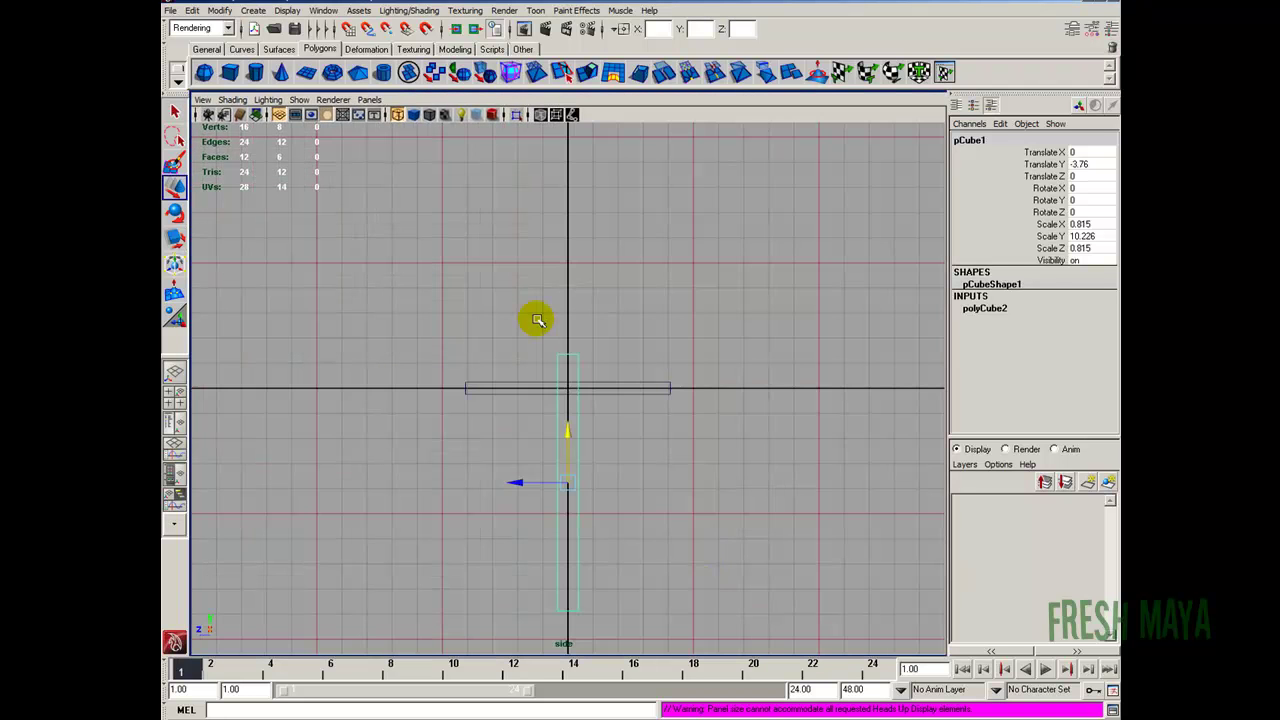
alt+right_drag(543, 331, 566, 431)
alt+middle_drag(566, 431, 598, 254)
drag(604, 299, 600, 354)
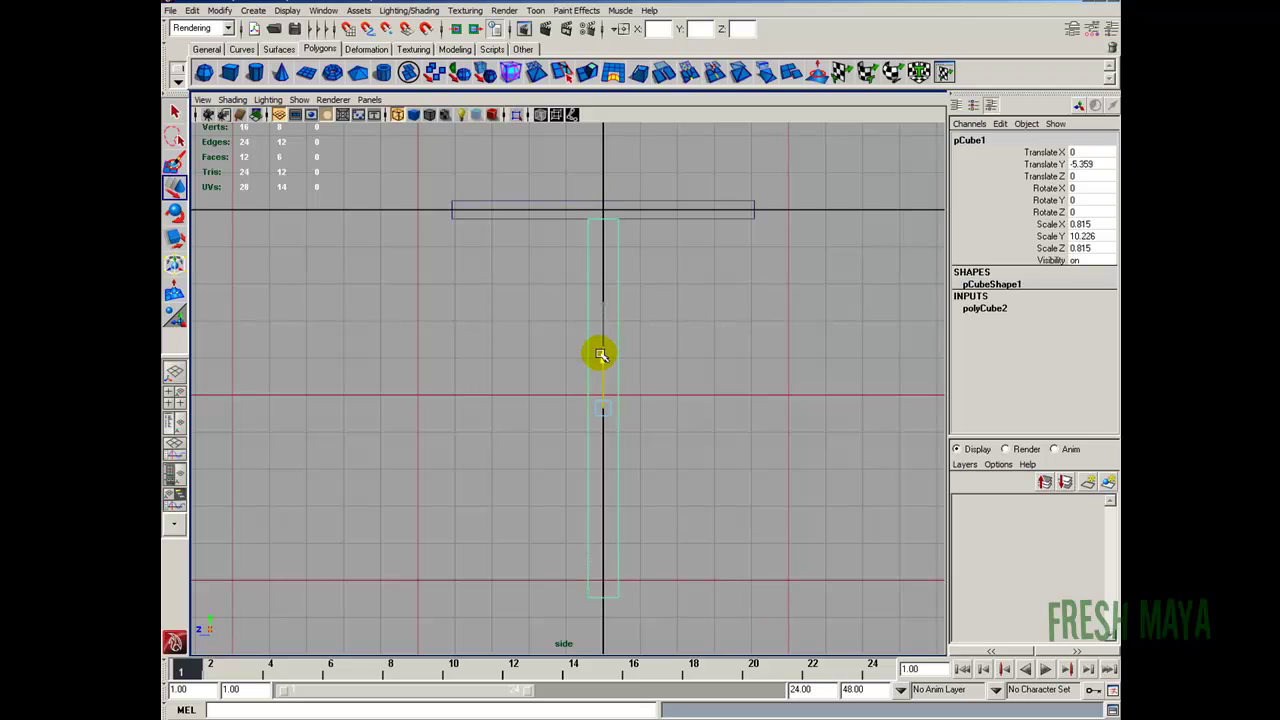
Move the leg in the top view to the tabletop's negative X, positive Z corner, at about X -3.11 and Z 3.08
key(space)
key(space)
key(space)
key(space)
drag(570, 390, 489, 465)
Rename the leg as TableLeg
click(967, 138)
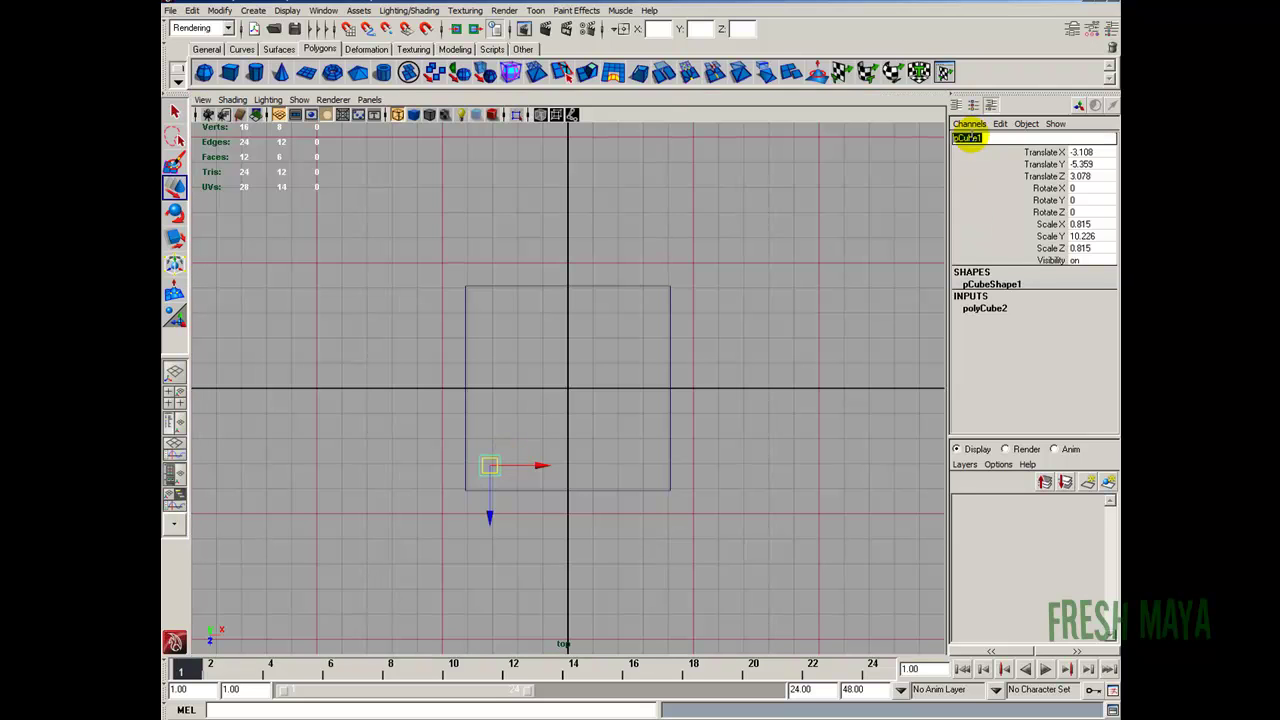
text(TableLeg)
key(Return)
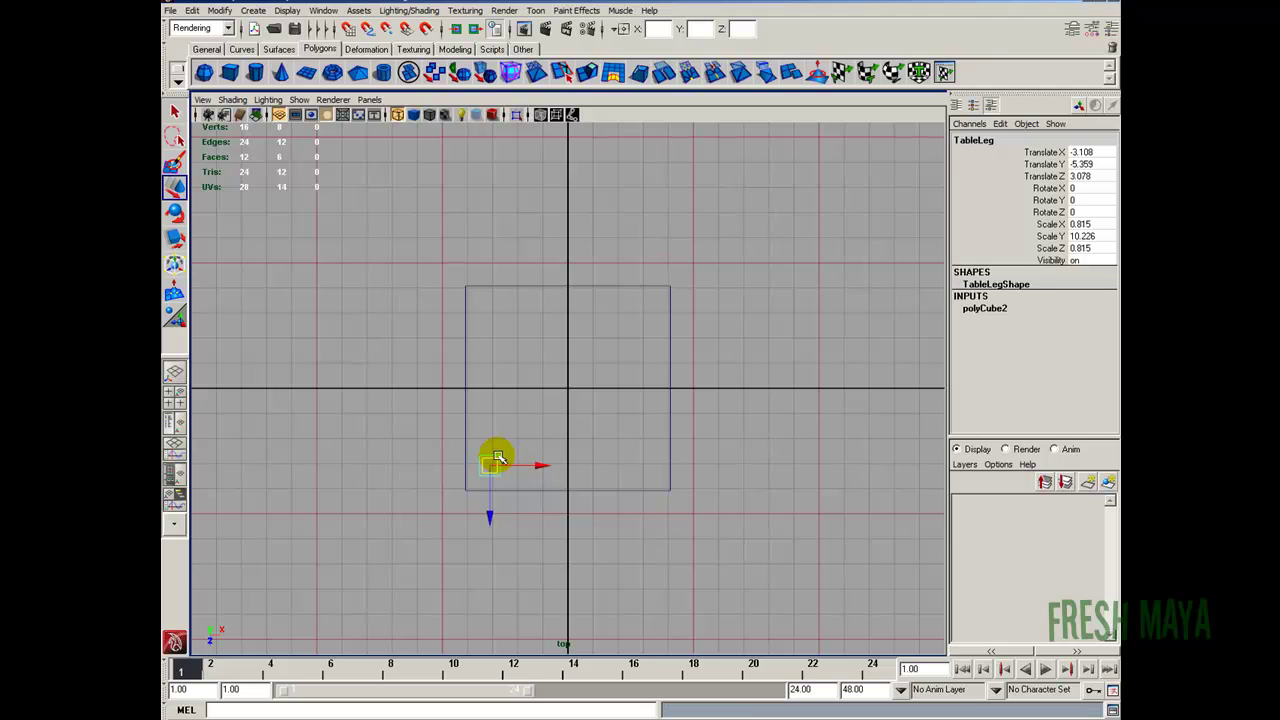
Duplicate the table leg in the top view and place the three copies at the tabletop's other corners
key(ctrl+d)
drag(494, 464, 491, 310)
key(ctrl+d)
key(space)
key(space)
Bevel the tabletop and all four legs using the default bevel settings, width 0.5 and 1 segment
alt+drag(764, 330, 710, 556)
click(228, 28)
click(205, 55)
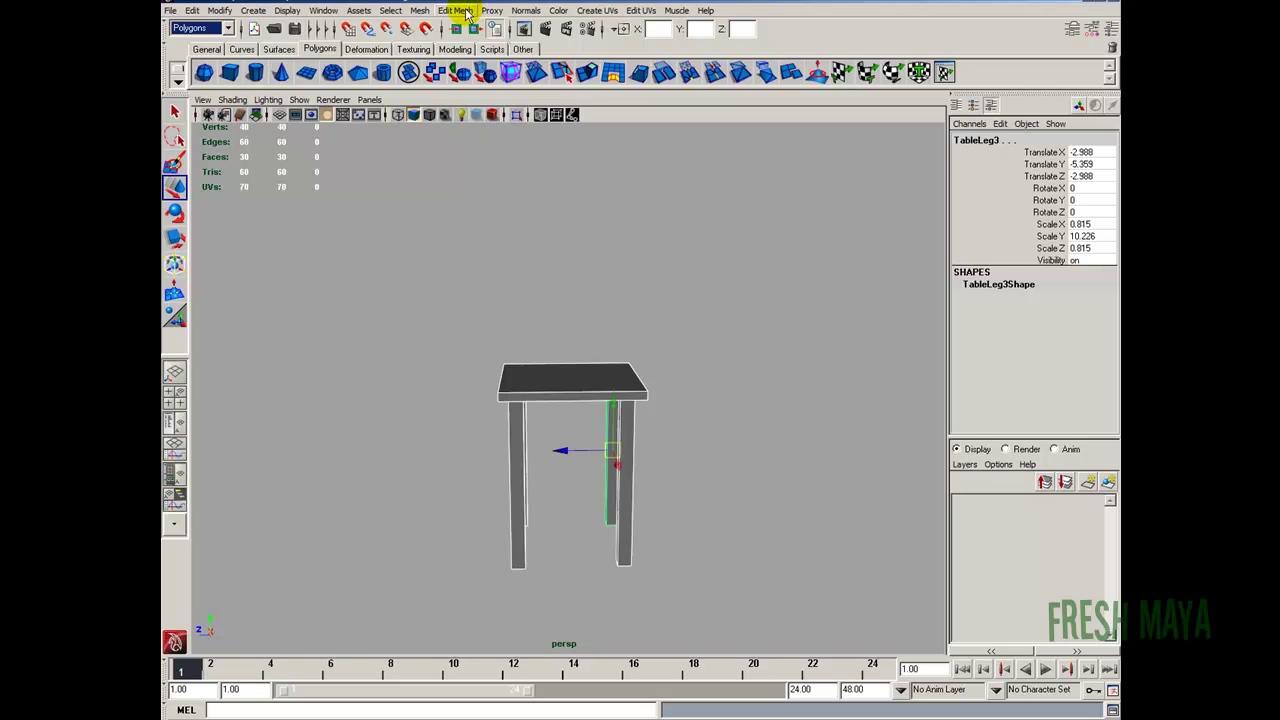
click(467, 14)
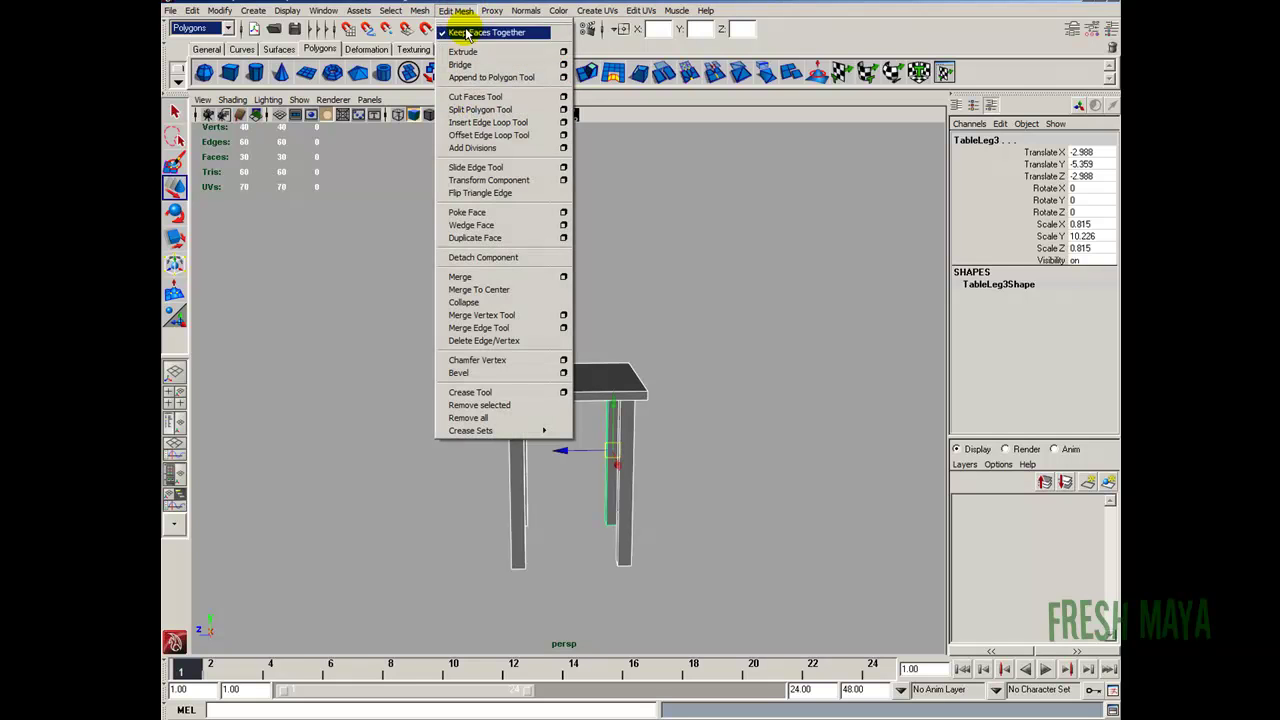
click(563, 373)
click(628, 249)
click(645, 277)
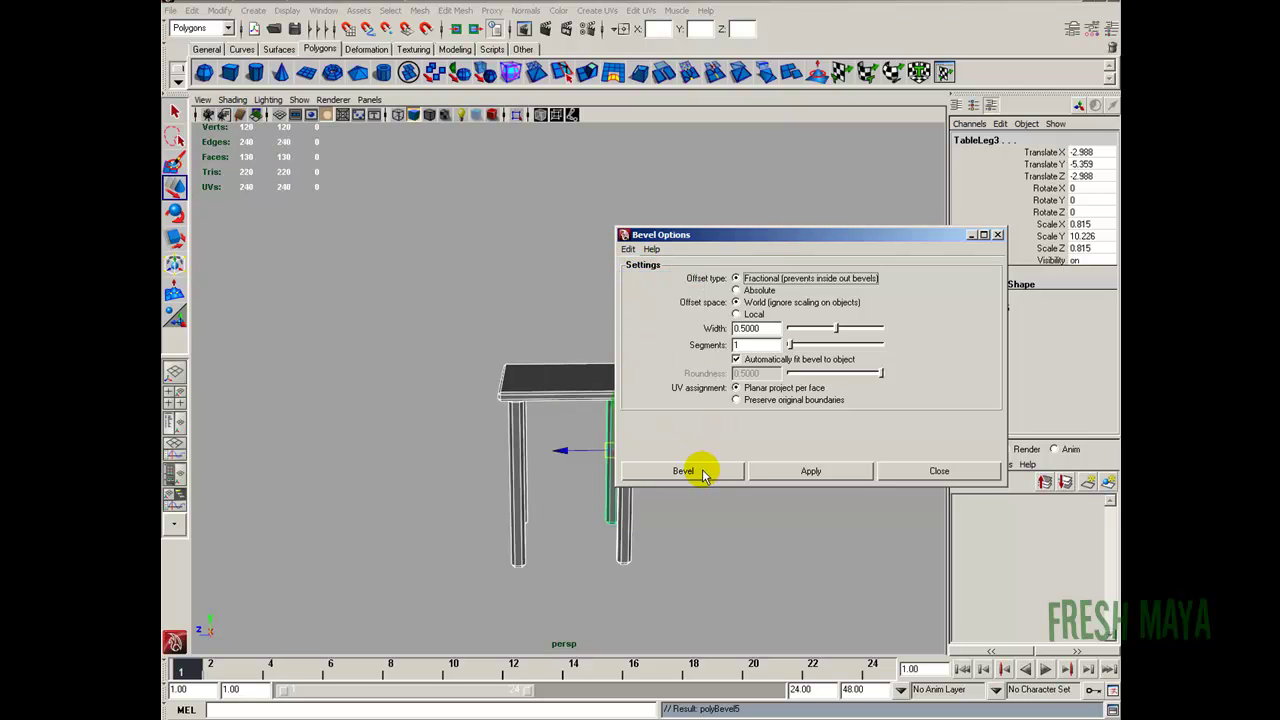
Reduce the bevel offset on the tabletop and legs to 0.1, and clear the selection
alt+right_drag(466, 449, 637, 489)
alt+middle_drag(637, 489, 550, 396)
mouse_move(550, 396)
alt+mouse_down()
mouse_move(623, 397)
mouse_move(534, 406)
alt+mouse_up()
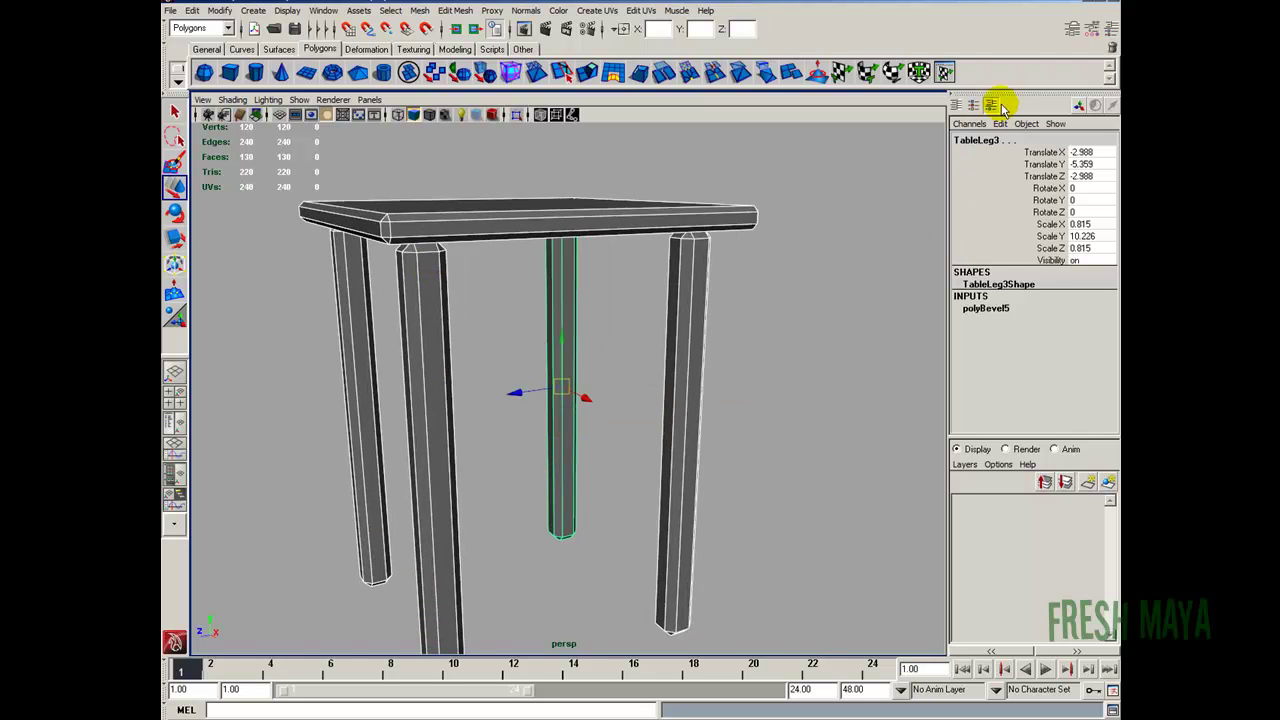
click(988, 310)
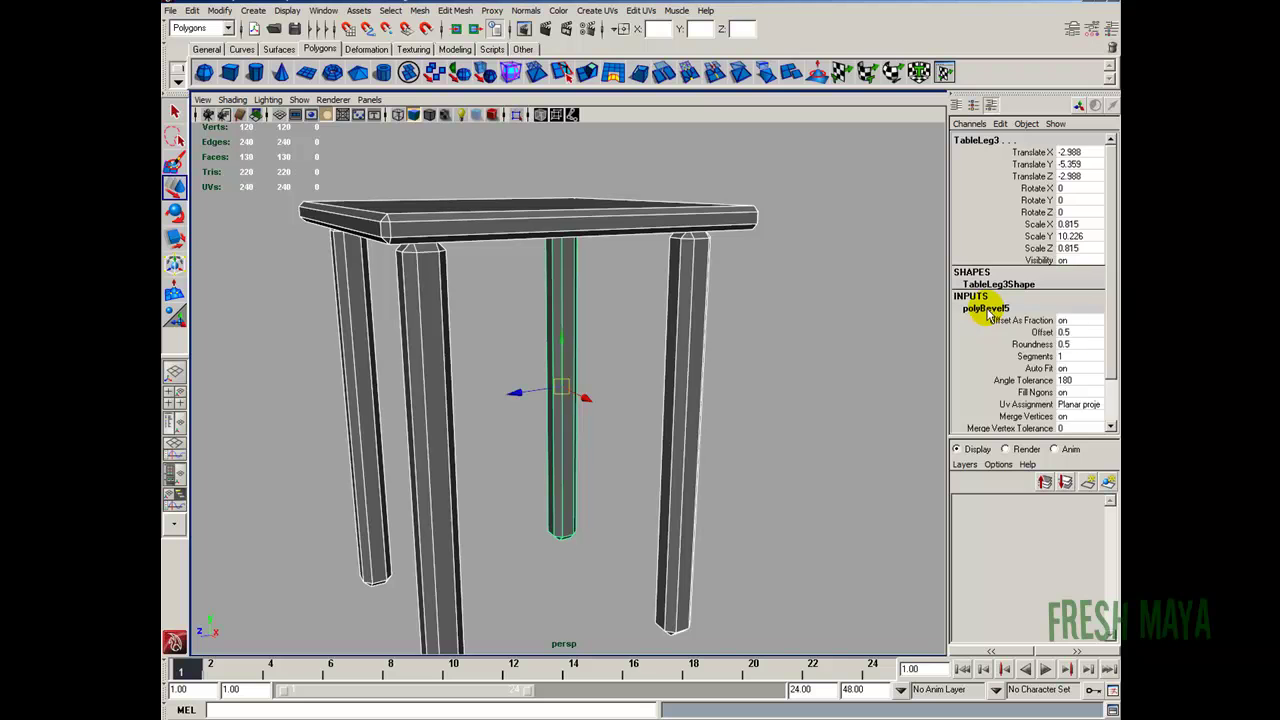
scroll(1100, 272, down, 1)
click(1046, 285)
click(1062, 284)
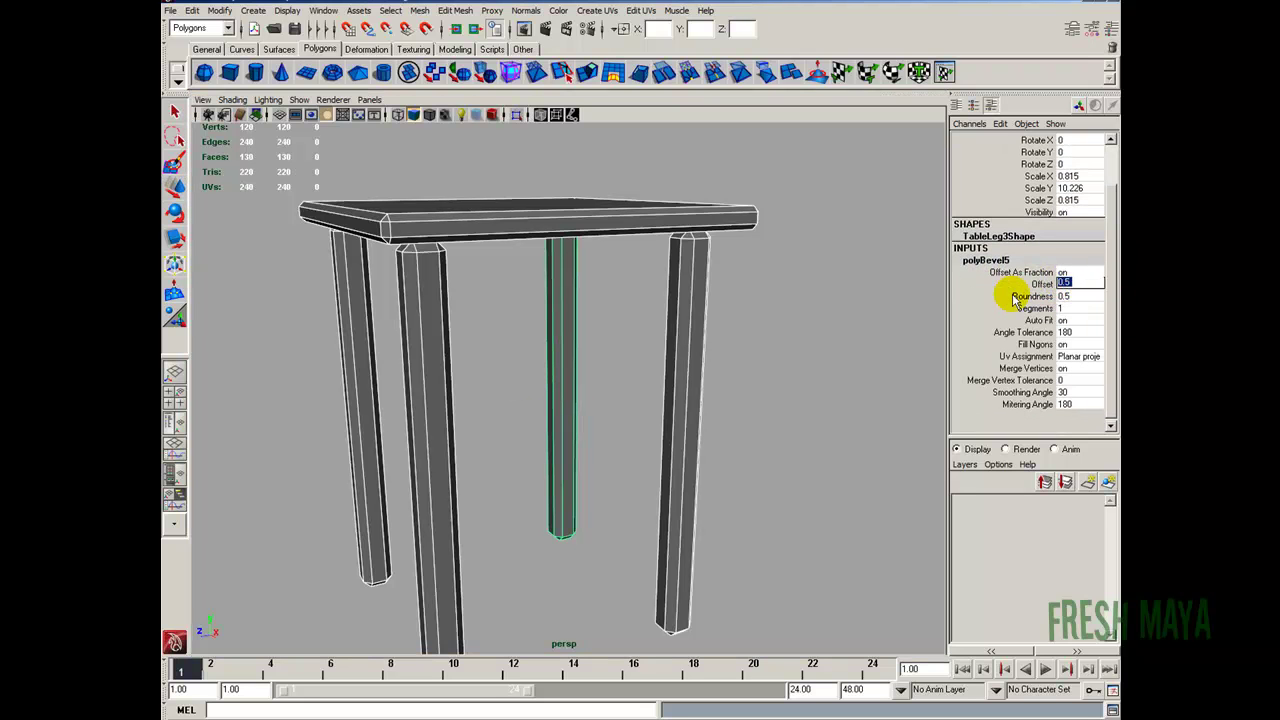
text(1)
key(Return)
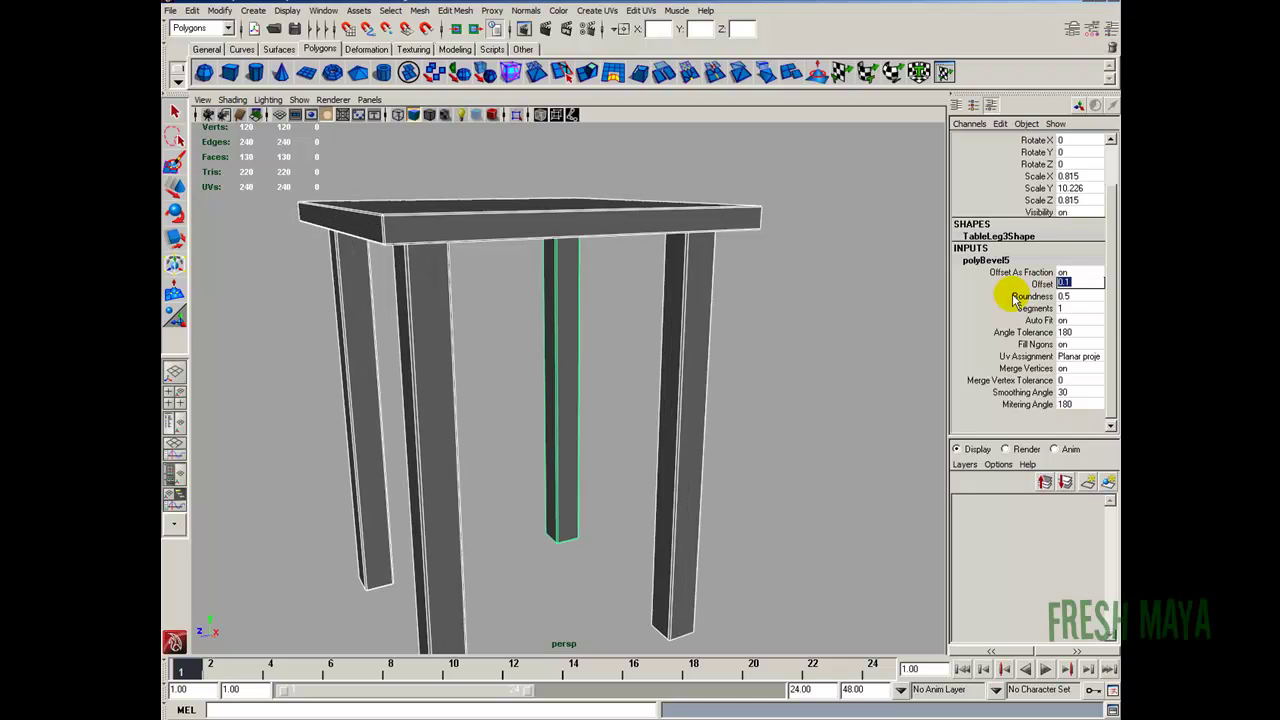
alt+right_drag(748, 315, 662, 252)
click(676, 224)
key(w)
Create a polygon cylinder, move it up to about 2.68 in Y and scale it uniformly to about 3.27
alt+right_drag(698, 298, 590, 320)
alt+drag(590, 320, 546, 350)
scroll(546, 350, down, 2)
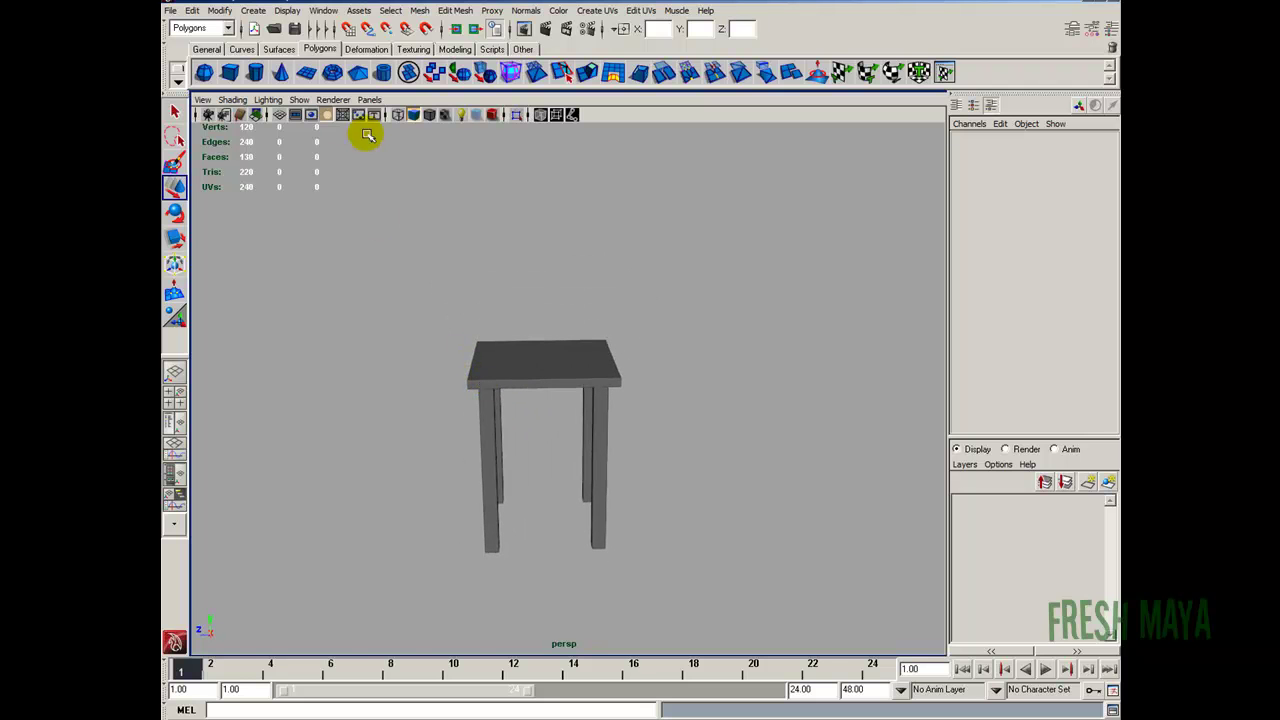
click(257, 73)
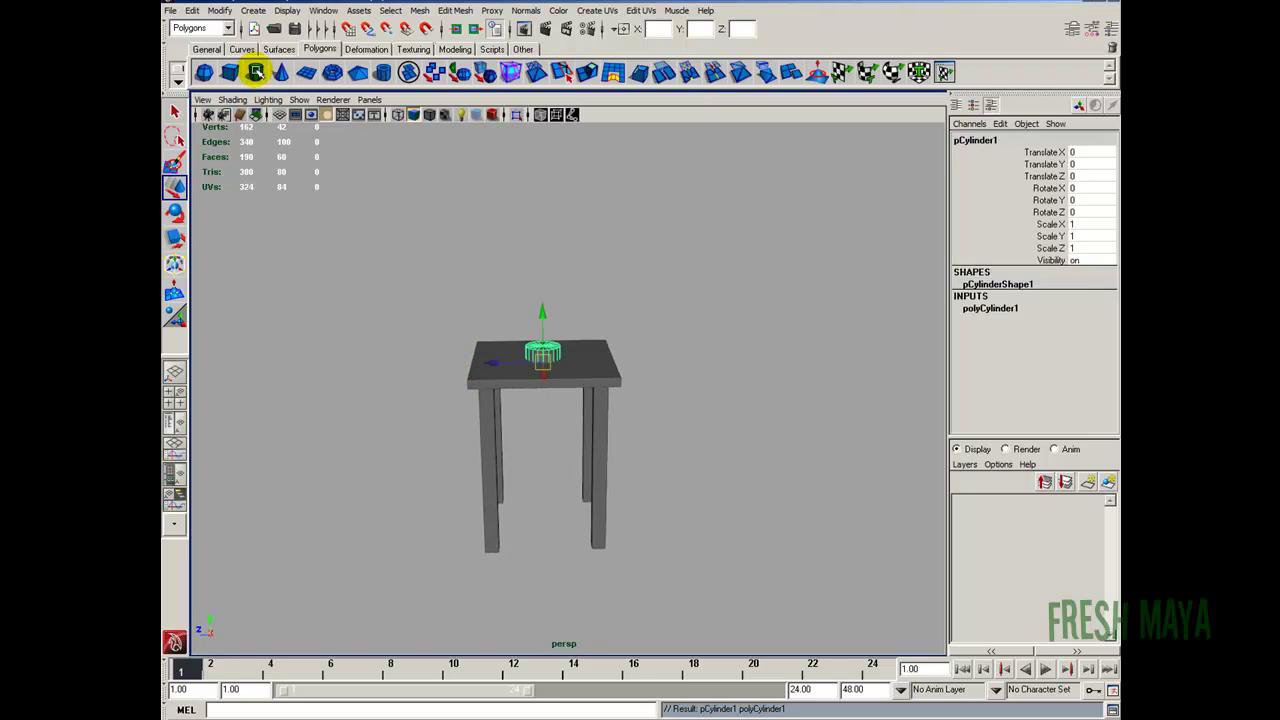
drag(546, 330, 609, 336)
key(r)
alt+drag(550, 290, 535, 316)
Set the cylinder's axis subdivisions to 12 and its cap subdivisions to 0
click(995, 307)
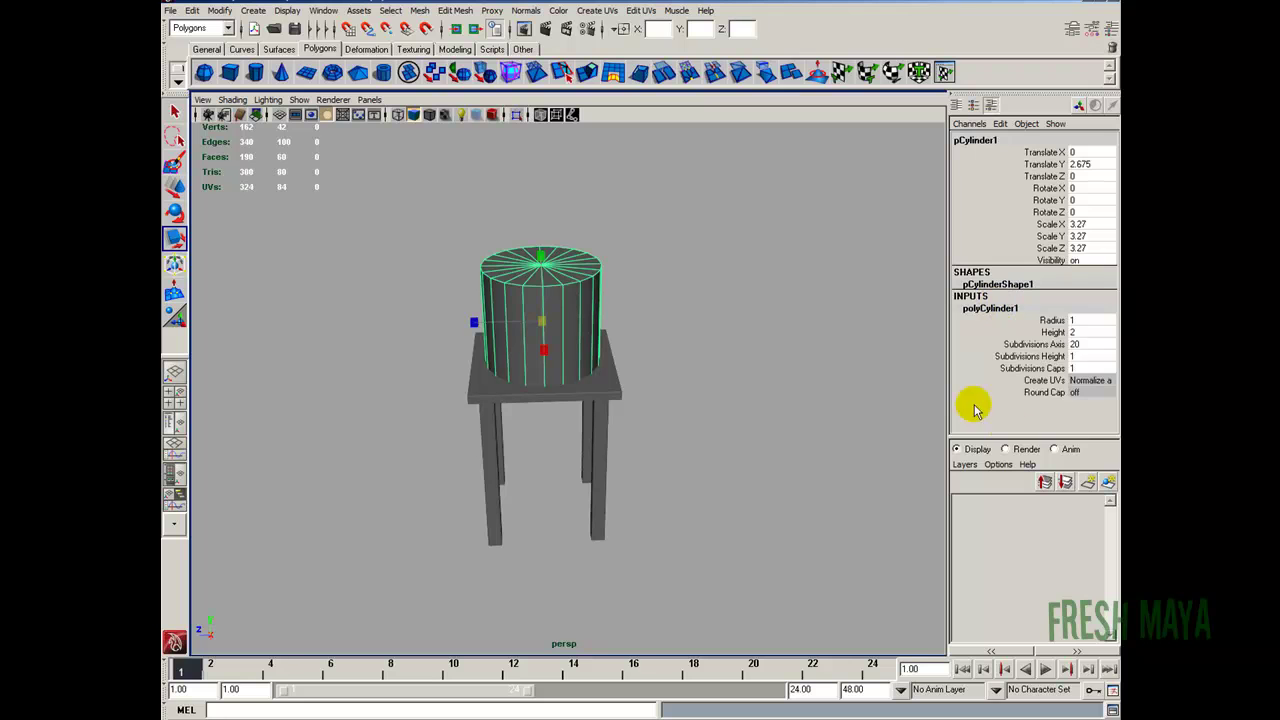
click(1075, 344)
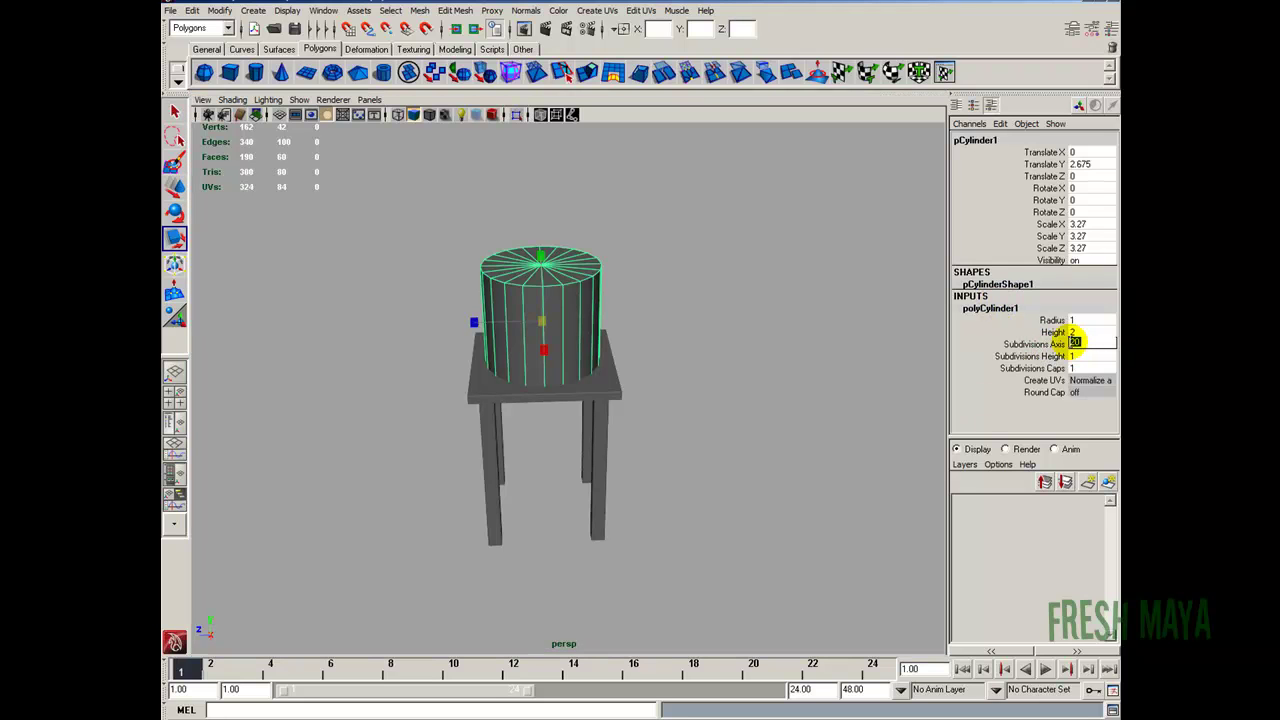
text(12)
key(Return)
click(1086, 366)
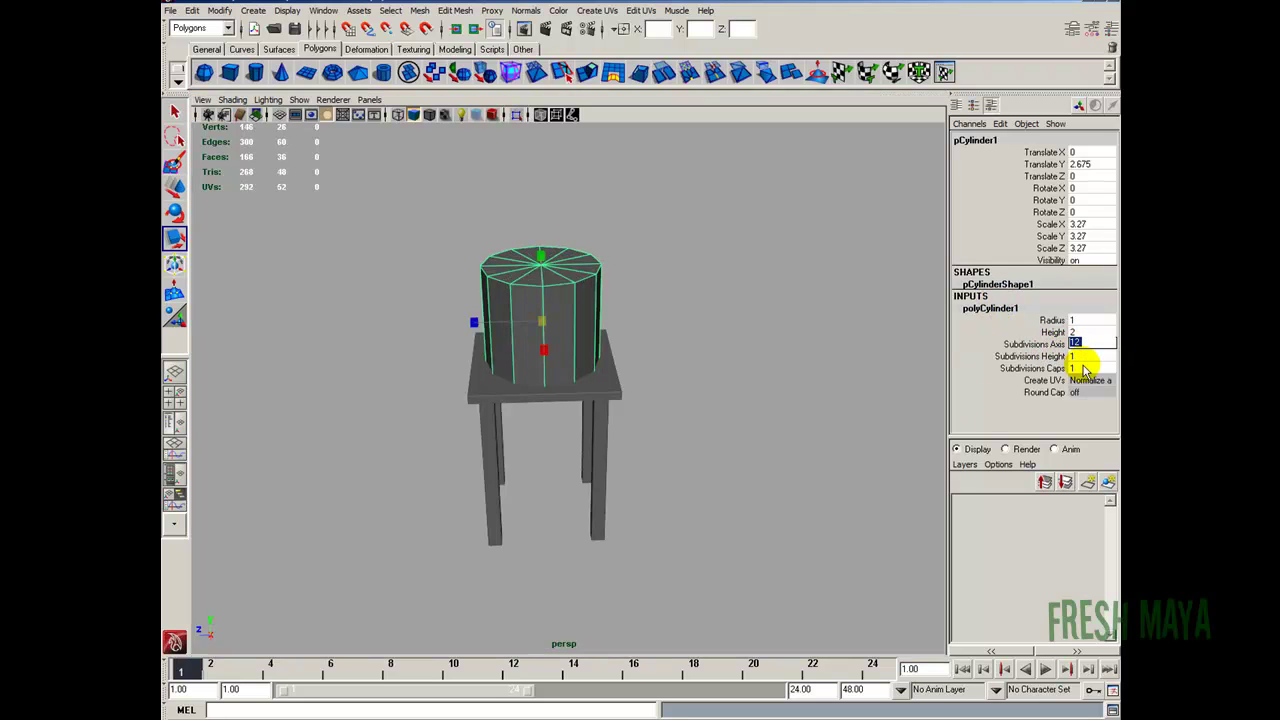
key(Return)
Delete the cylinder's top and bottom cap faces and return to object mode
alt+right_drag(526, 409, 586, 406)
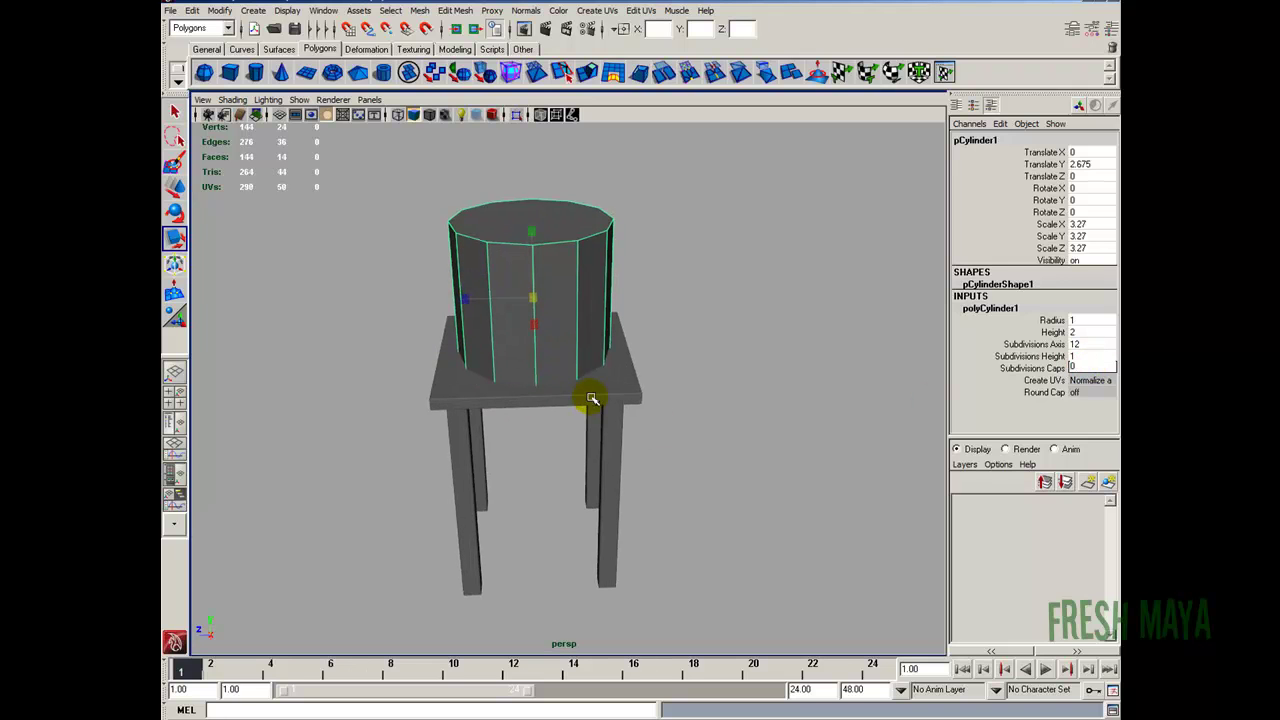
key(F11)
click(530, 220)
alt+drag(557, 306, 543, 351)
shift+click(537, 368)
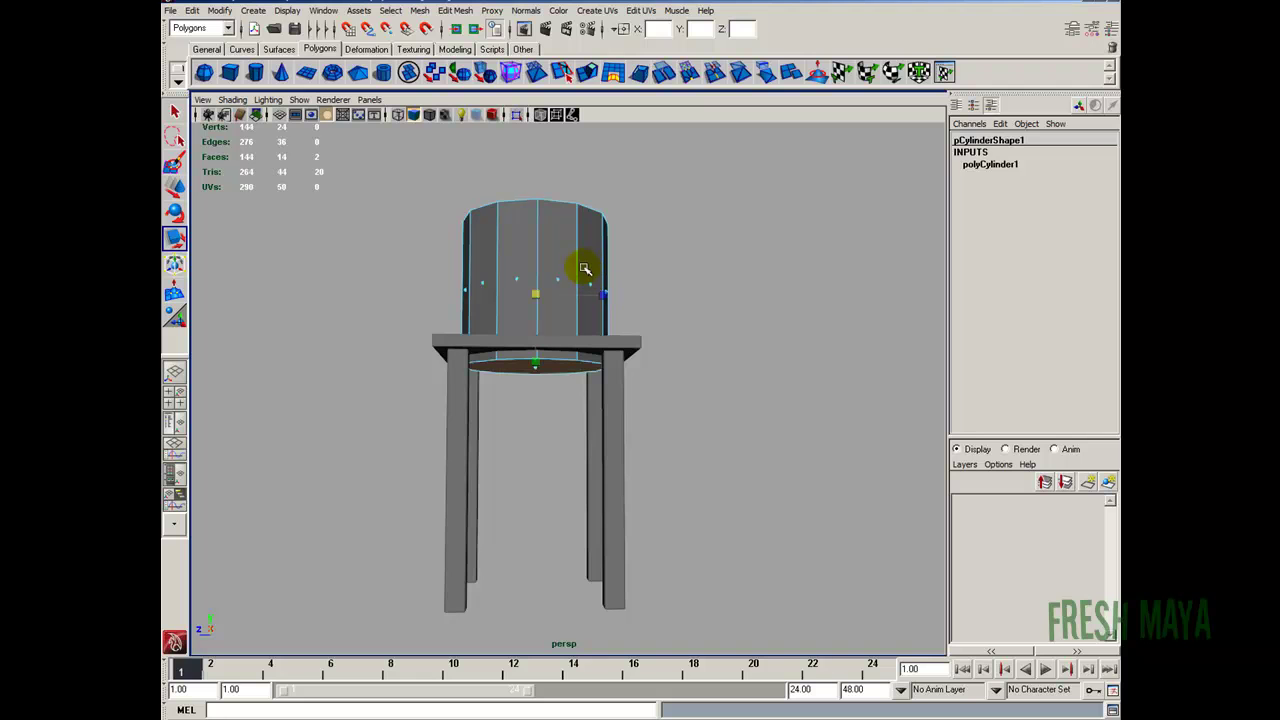
key(Delete)
alt+drag(560, 229, 592, 301)
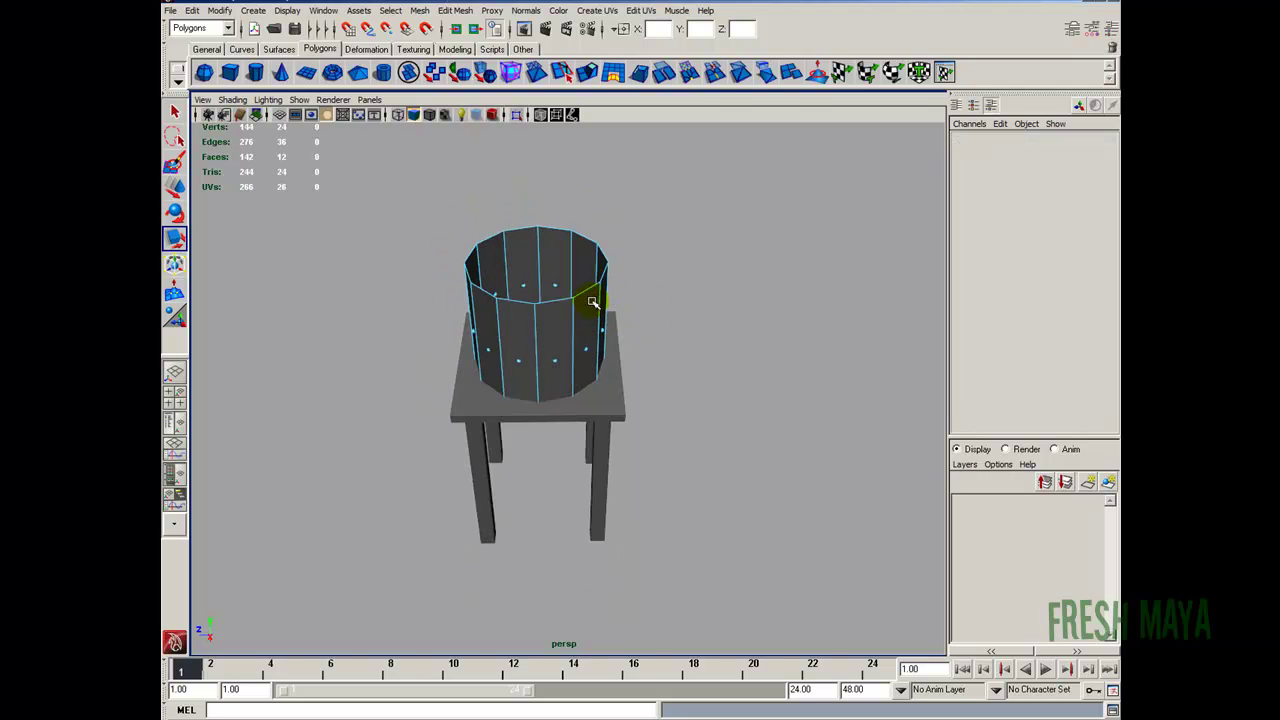
key(F8)
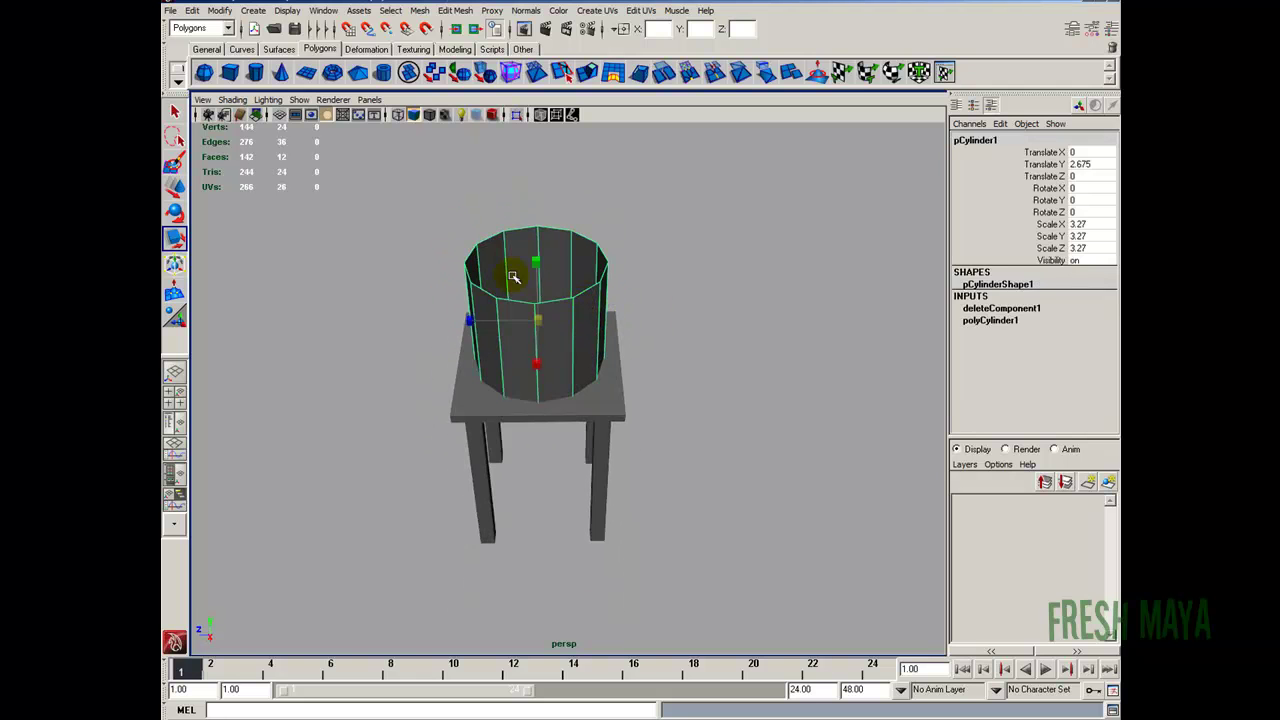
Raise the open cylinder so that it floats clear above the tabletop
key(w)
alt+drag(563, 317, 543, 197)
alt+drag(577, 234, 596, 254)
Scale the cylinder's top ring of vertices inward and adjust its height to form a tapered lampshade
key(F9)
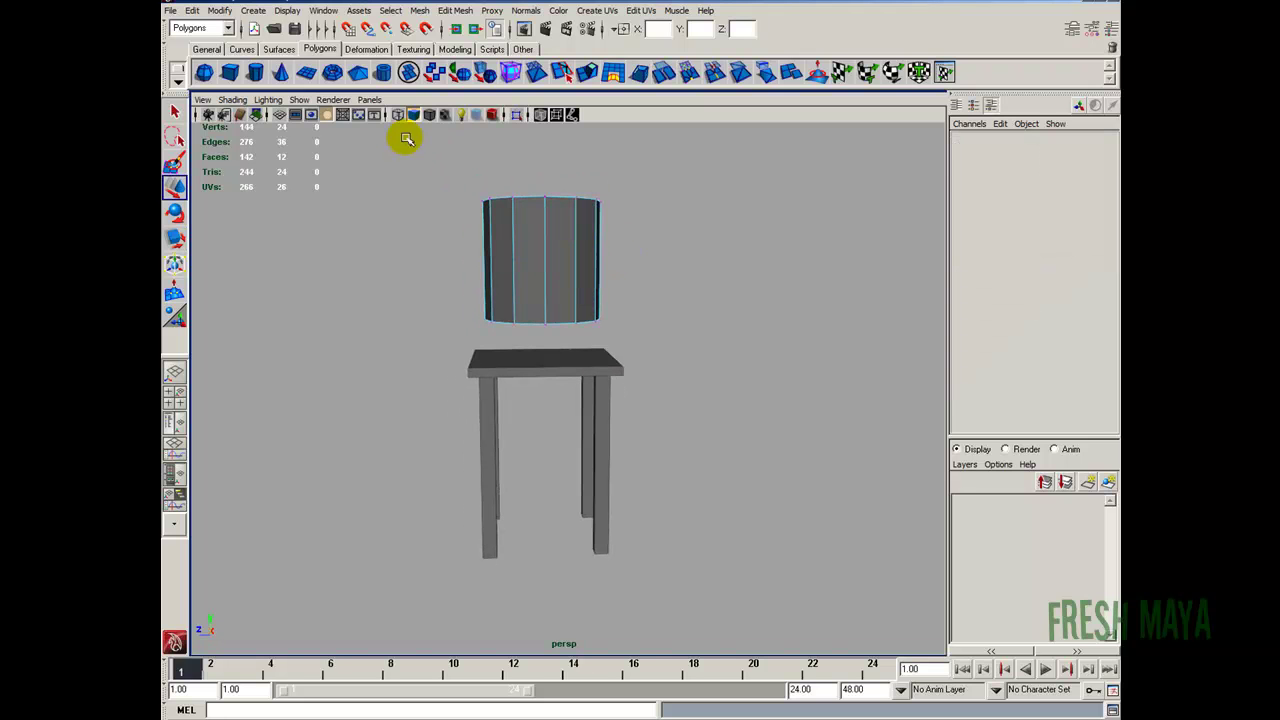
drag(454, 160, 746, 240)
alt+drag(630, 208, 618, 235)
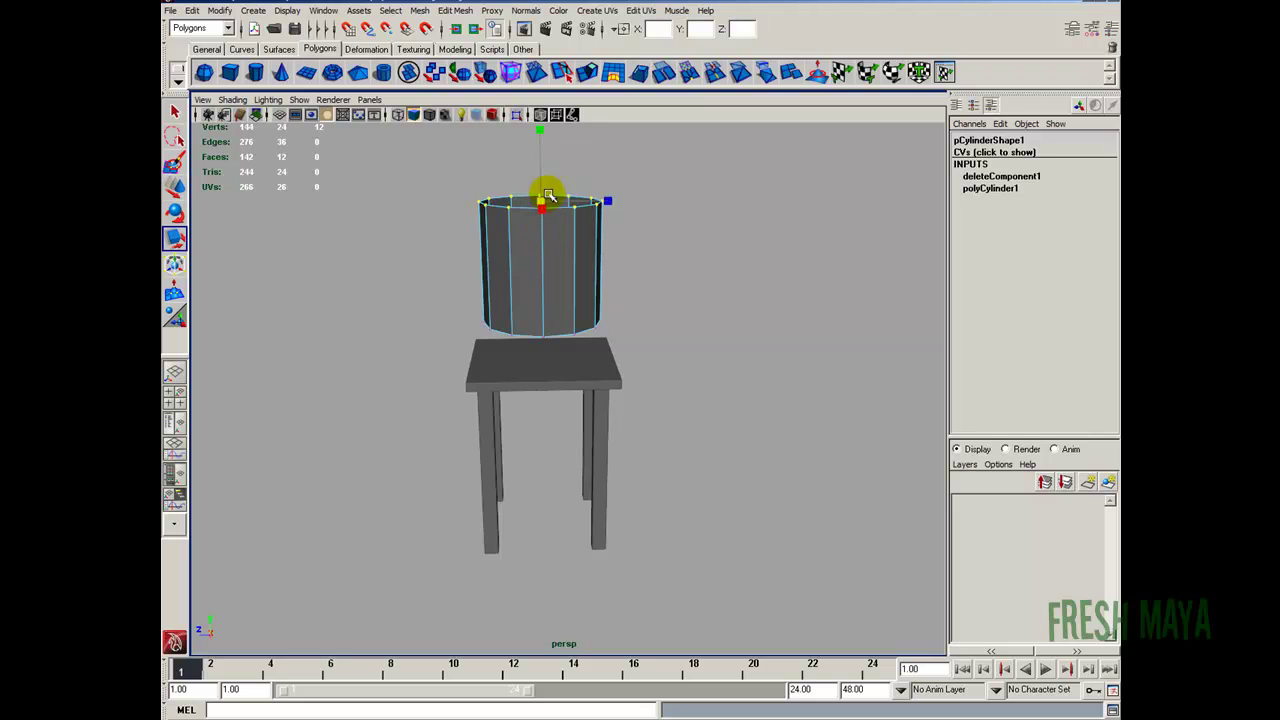
alt+drag(548, 194, 575, 219)
key(w)
alt+drag(487, 215, 521, 258)
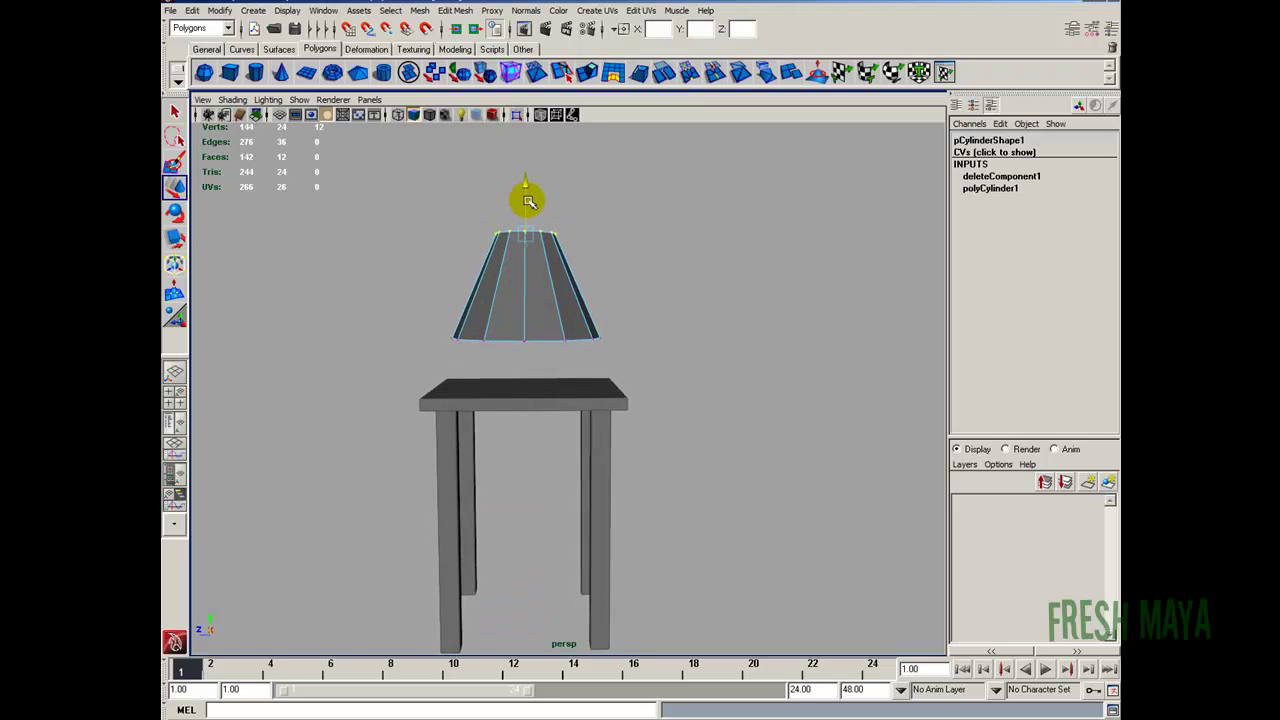
alt+right_drag(507, 231, 511, 257)
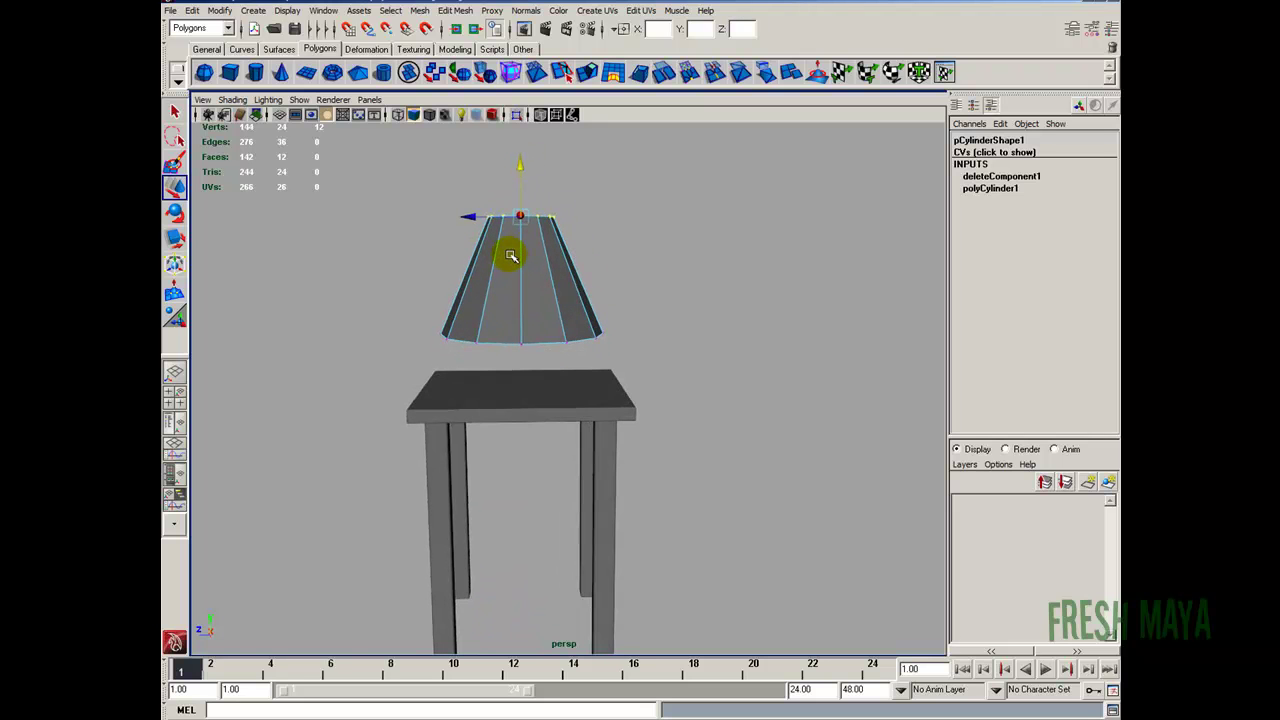
mouse_move(554, 236)
alt+mouse_down()
mouse_move(527, 241)
mouse_move(566, 263)
mouse_move(535, 249)
alt+mouse_up()
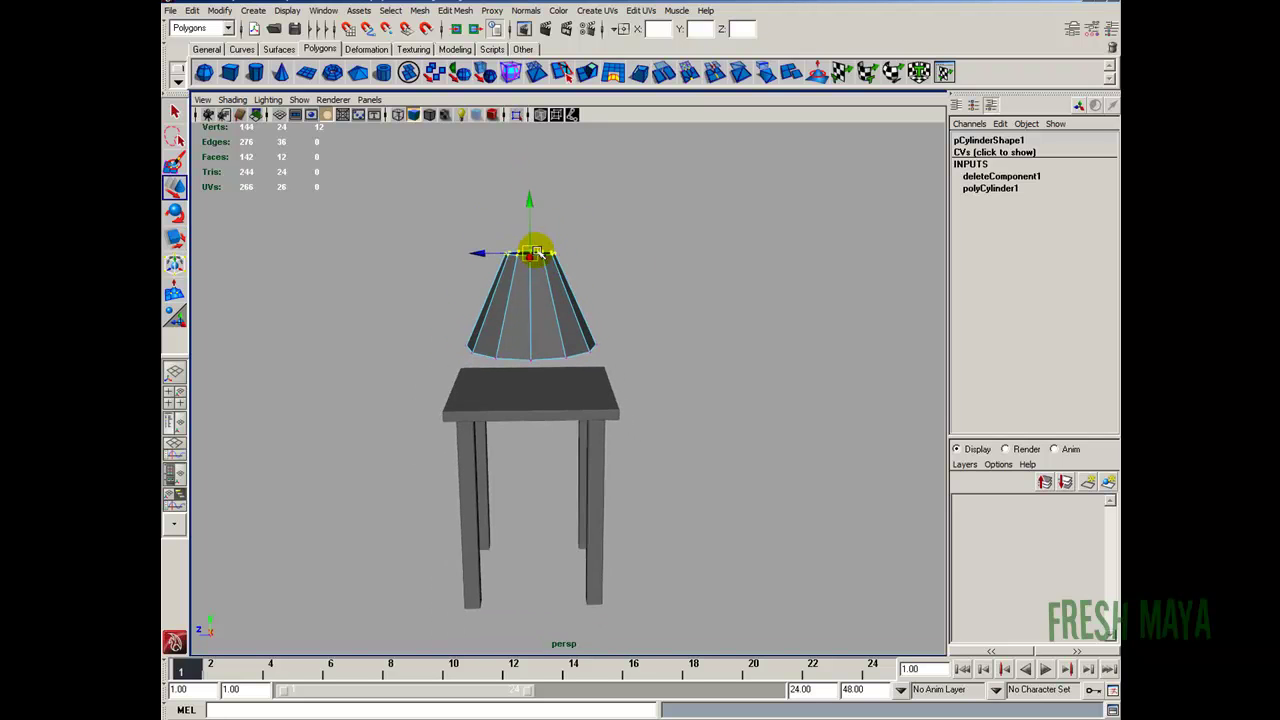
click(609, 267)
alt+drag(609, 267, 590, 334)
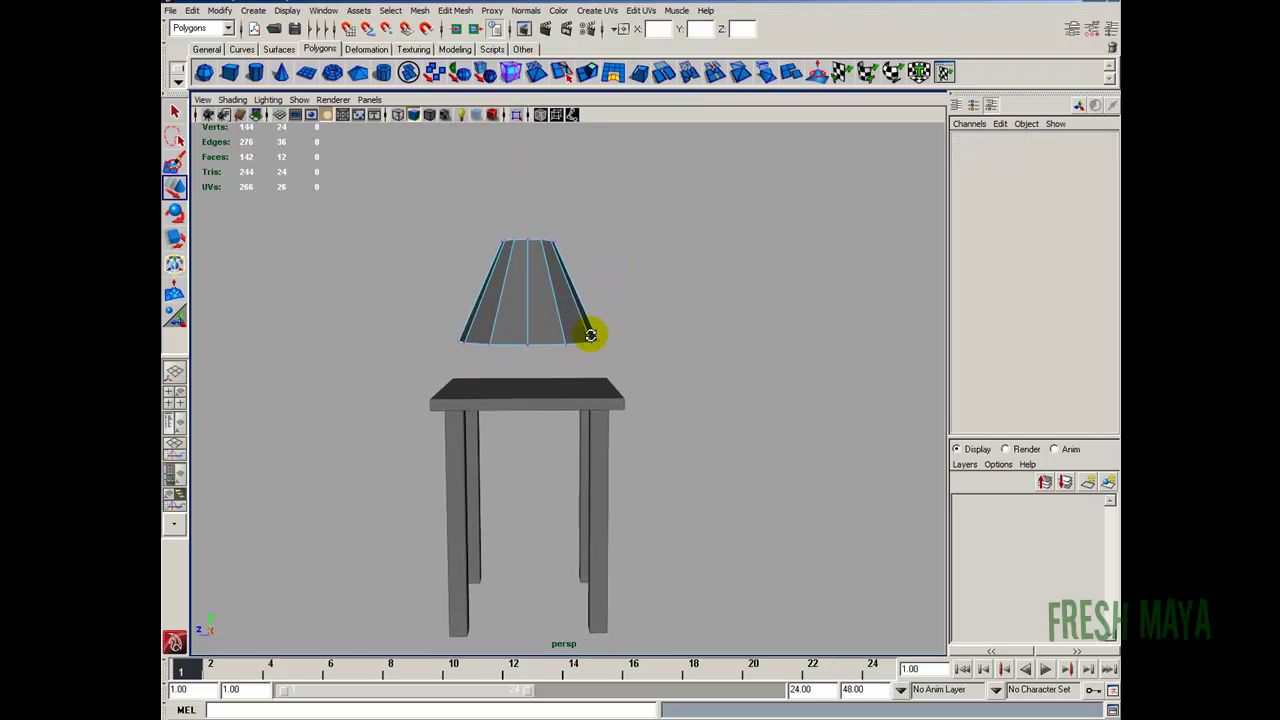
click(538, 310)
click(646, 297)
alt+drag(646, 297, 580, 329)
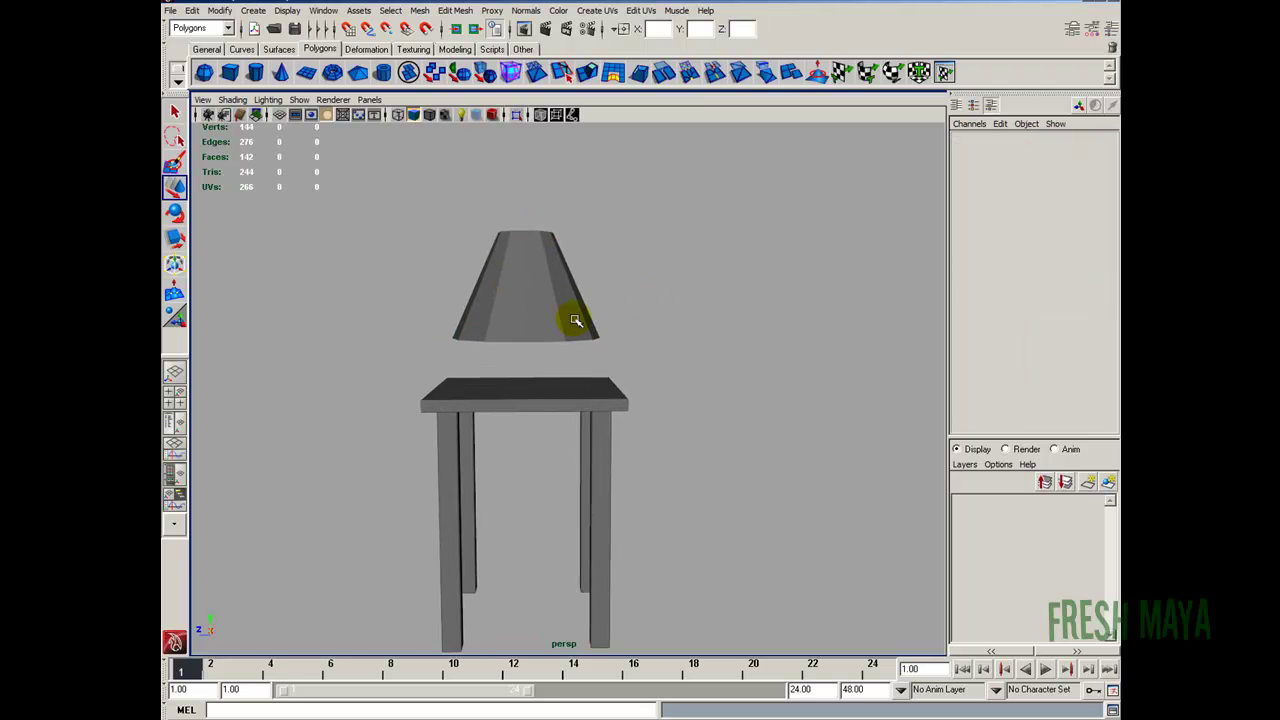
Move the whole lampshade up to about 8.38 in Y
click(561, 305)
drag(526, 216, 529, 152)
scroll(591, 274, down, 2)
scroll(548, 302, up, 2)
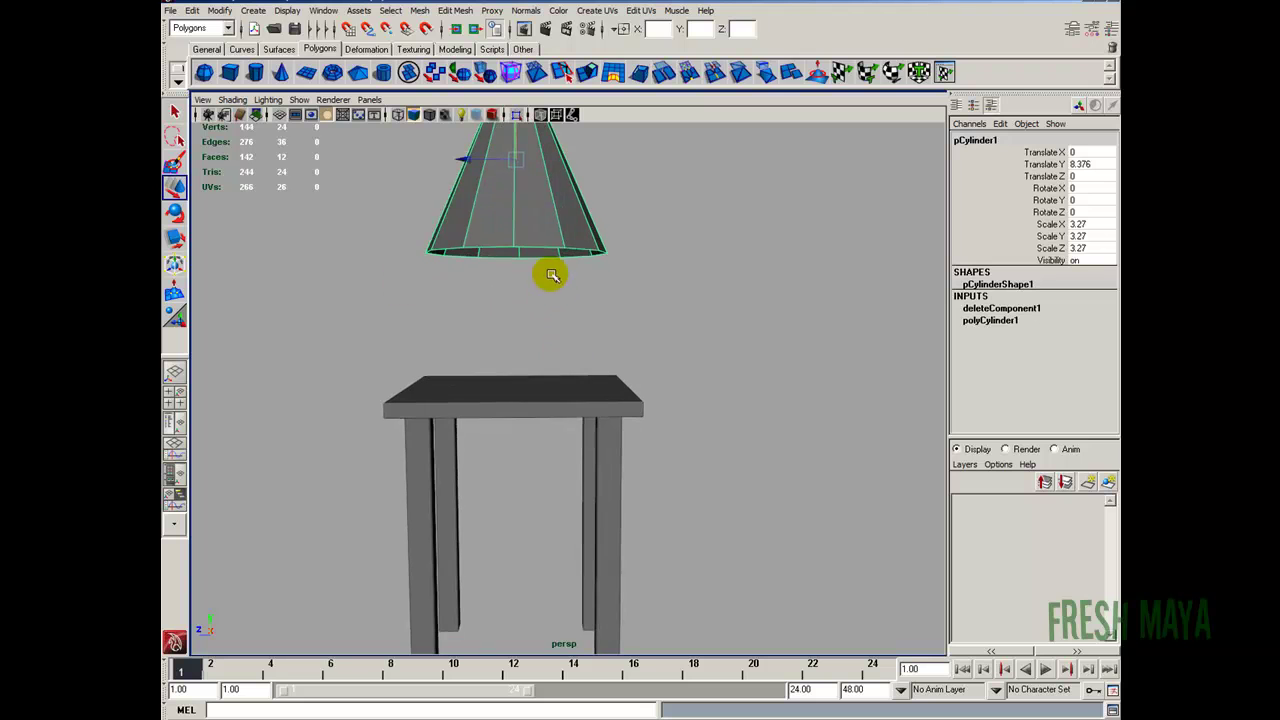
Insert four edge loops around the lampshade: one near each rim and two spaced between them
shift+right_drag(538, 222, 464, 246)
alt+middle_drag(598, 264, 606, 331)
scroll(560, 329, up, 2)
alt+drag(529, 326, 532, 338)
drag(522, 293, 522, 338)
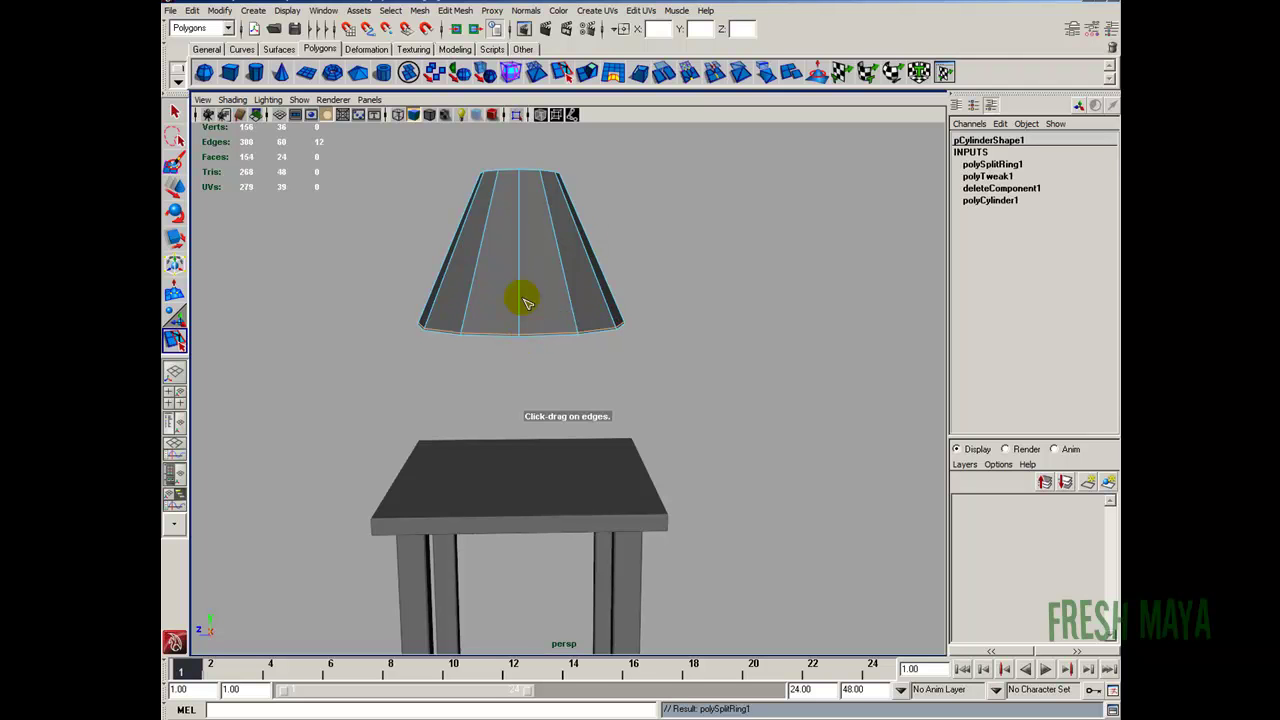
click(527, 176)
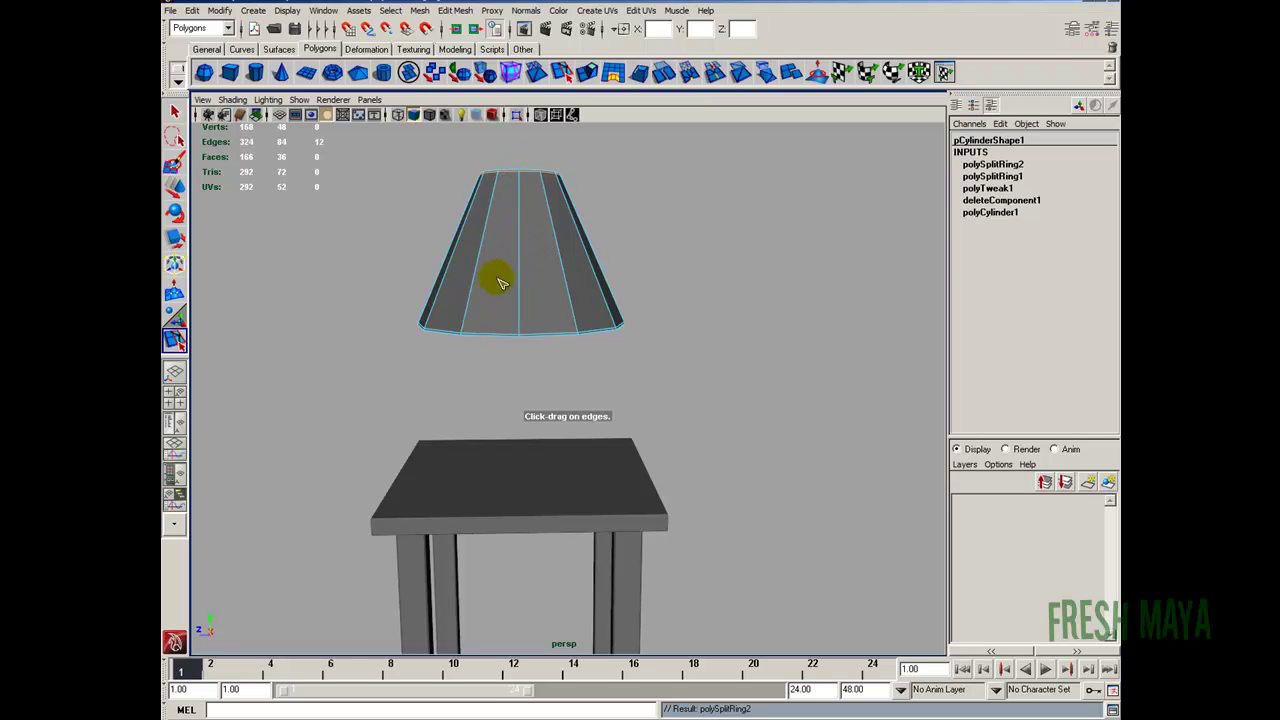
click(522, 215)
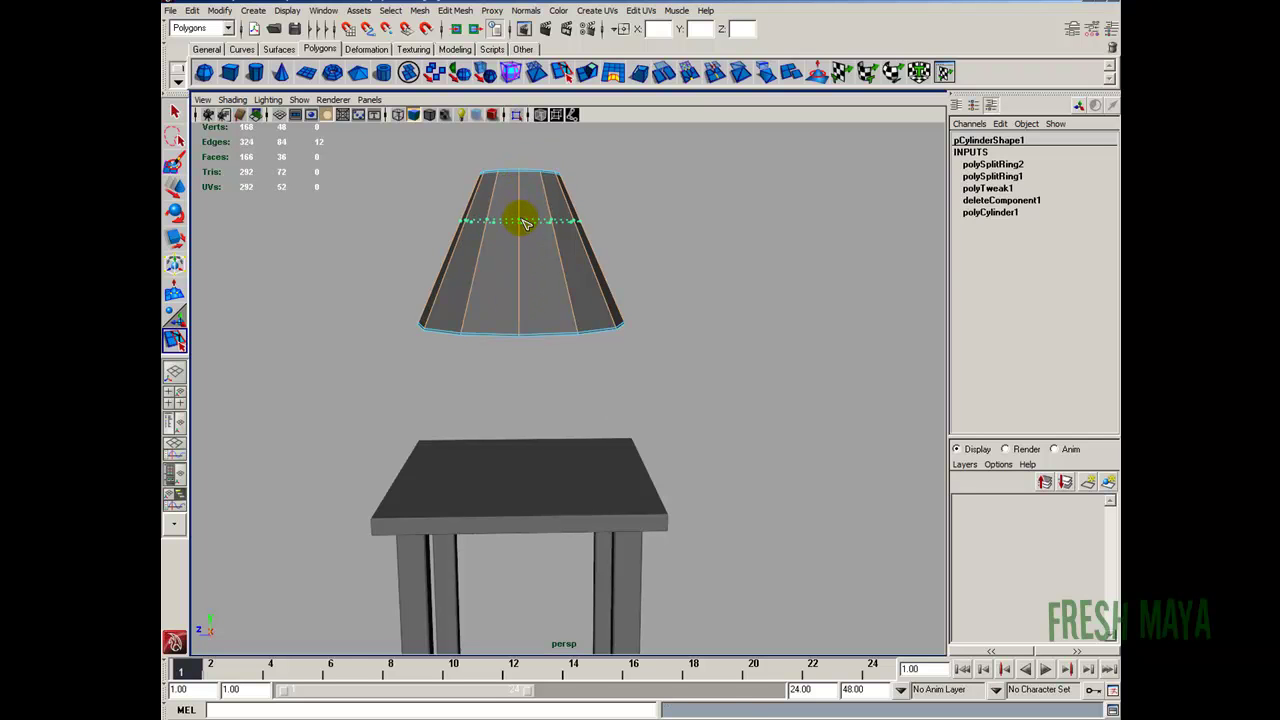
click(522, 285)
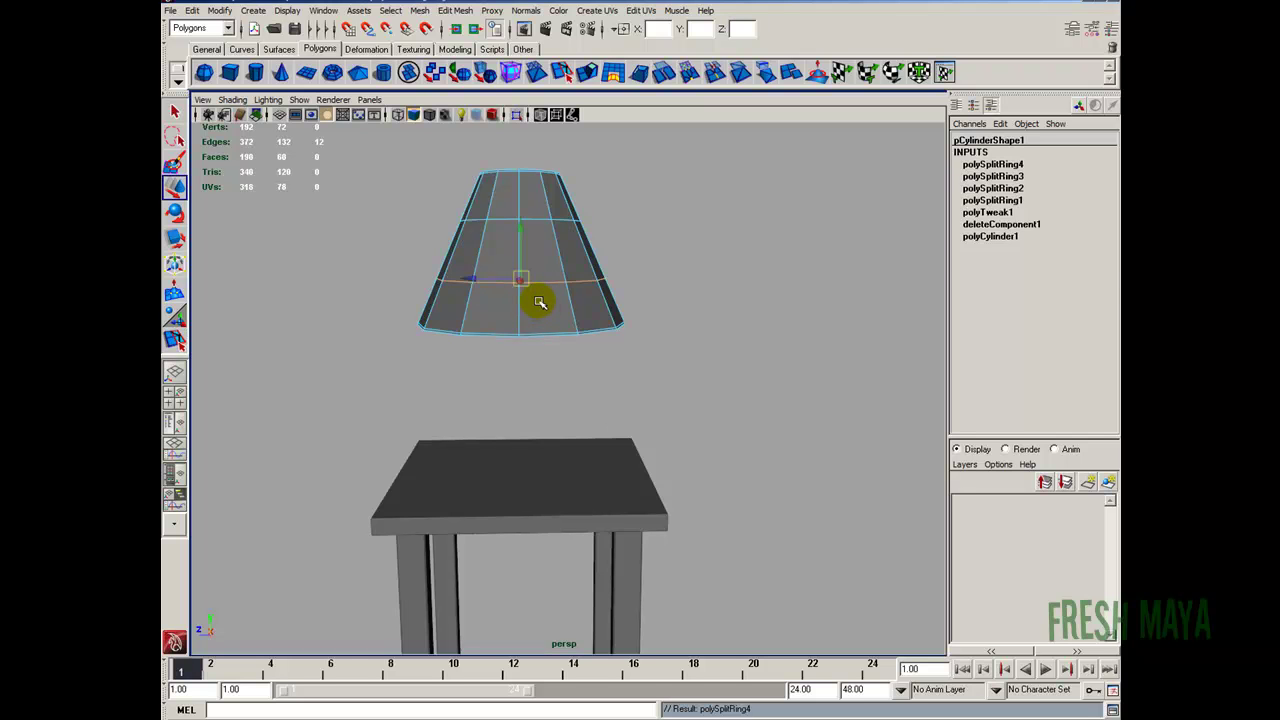
key(F8)
Apply Extrude with its default settings to the whole lampshade
alt+drag(568, 208, 550, 239)
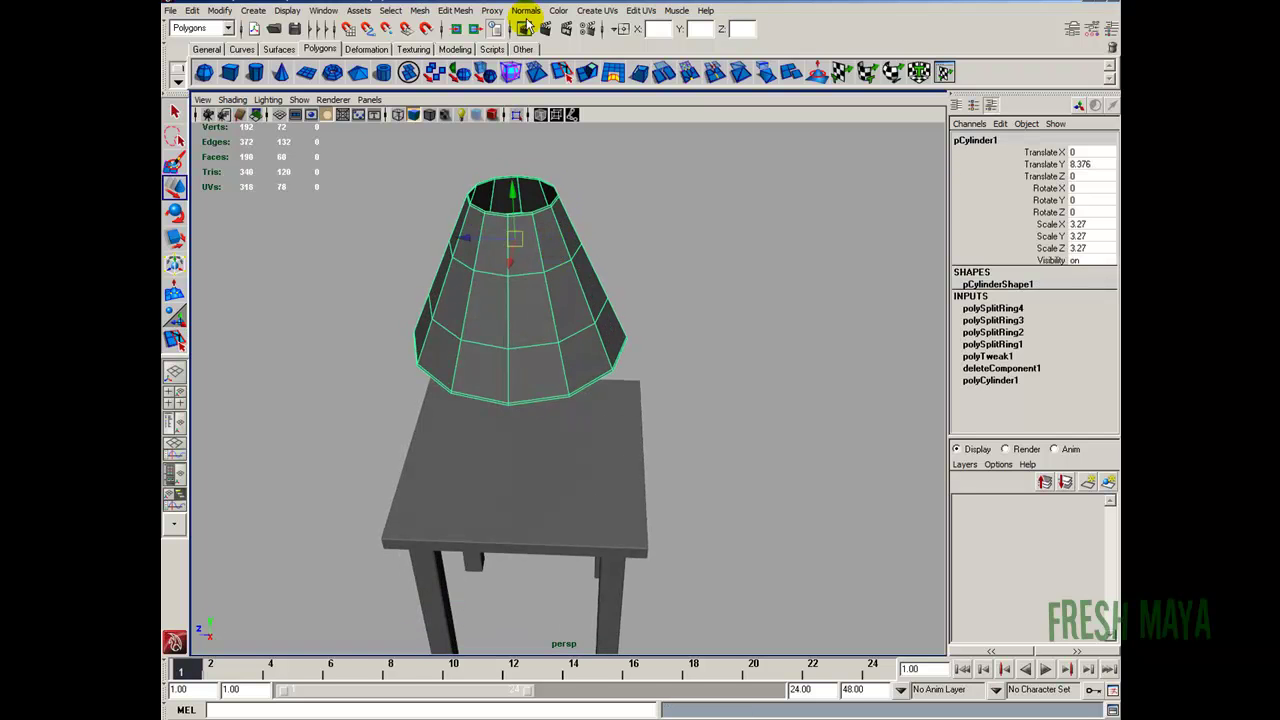
click(468, 11)
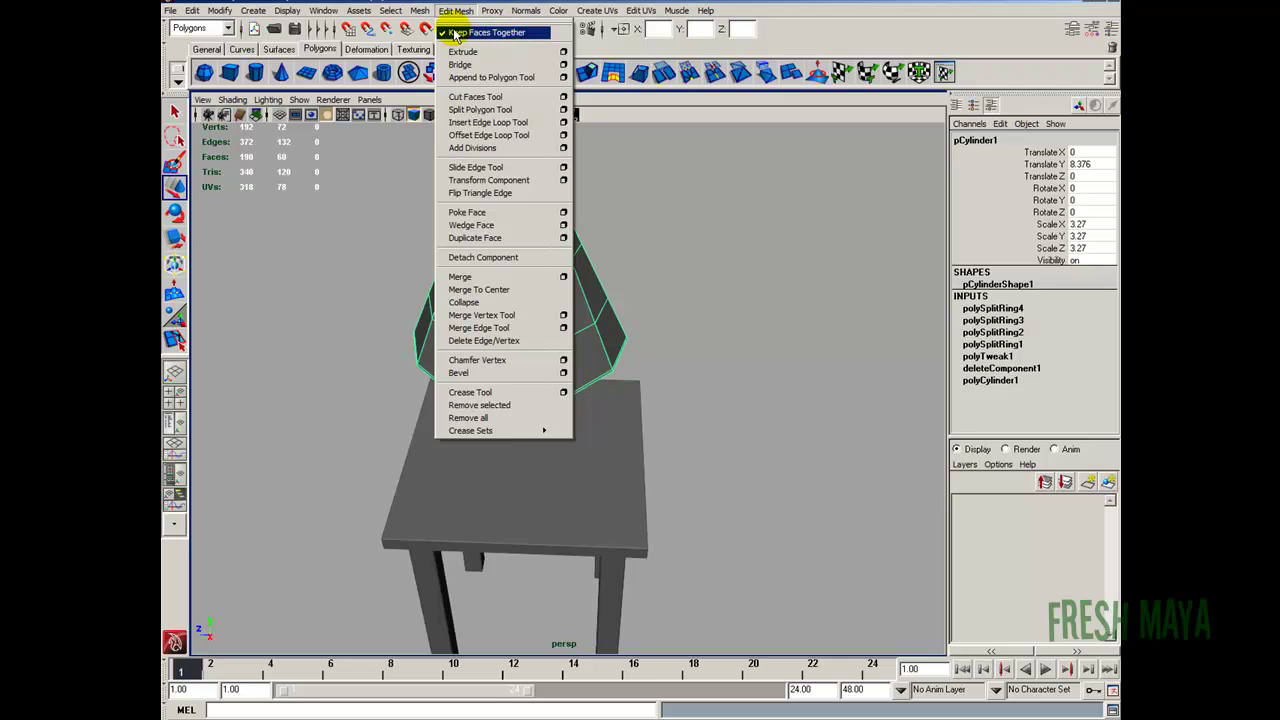
click(563, 51)
click(628, 249)
click(637, 279)
click(689, 469)
Pull the extruded lampshade faces outward to a local Z thickness of 0.07, and return to object mode
alt+drag(450, 443, 514, 428)
alt+right_drag(514, 428, 597, 423)
alt+middle_drag(675, 386, 636, 488)
drag(670, 417, 674, 416)
alt+drag(604, 360, 598, 389)
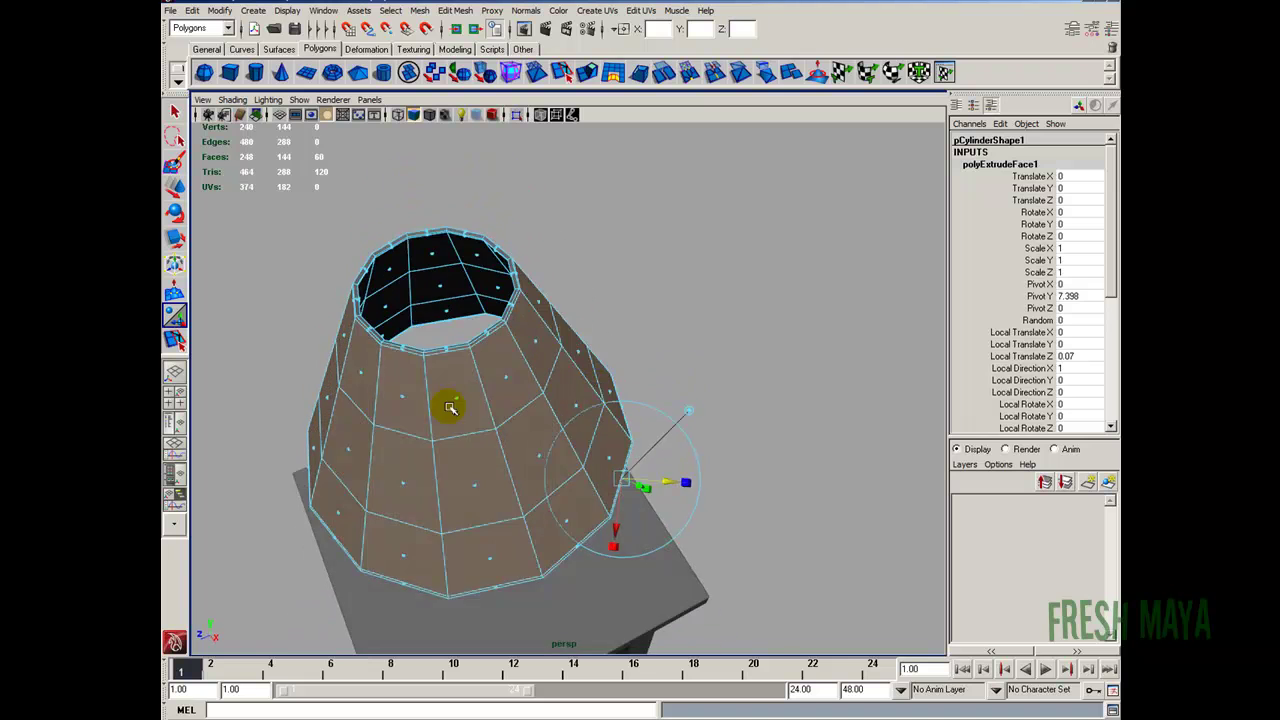
alt+right_drag(505, 375, 560, 363)
alt+middle_drag(560, 363, 626, 400)
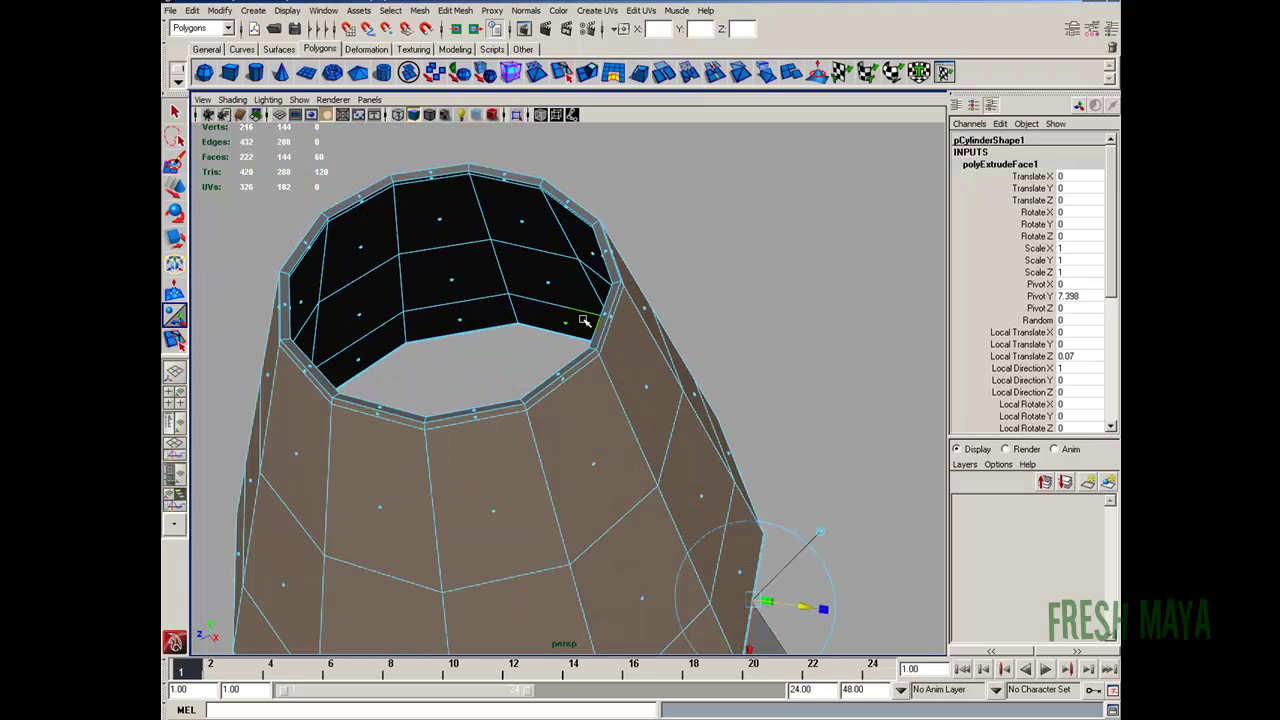
key(F8)
alt+right_drag(701, 378, 534, 383)
alt+drag(534, 383, 521, 351)
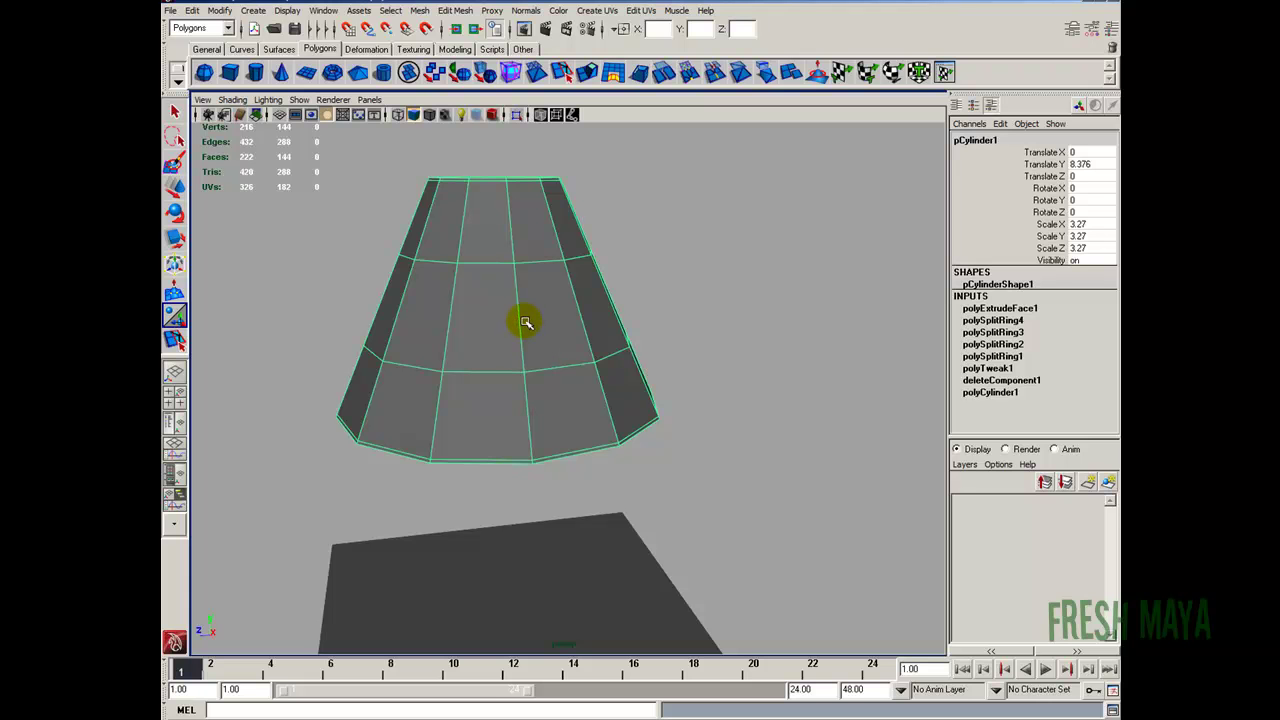
Preview the lampshade with mesh smoothing, check its shape, and restore the unsmoothed display
key(3)
click(624, 254)
alt+right_drag(624, 254, 483, 311)
alt+drag(483, 311, 543, 354)
click(500, 334)
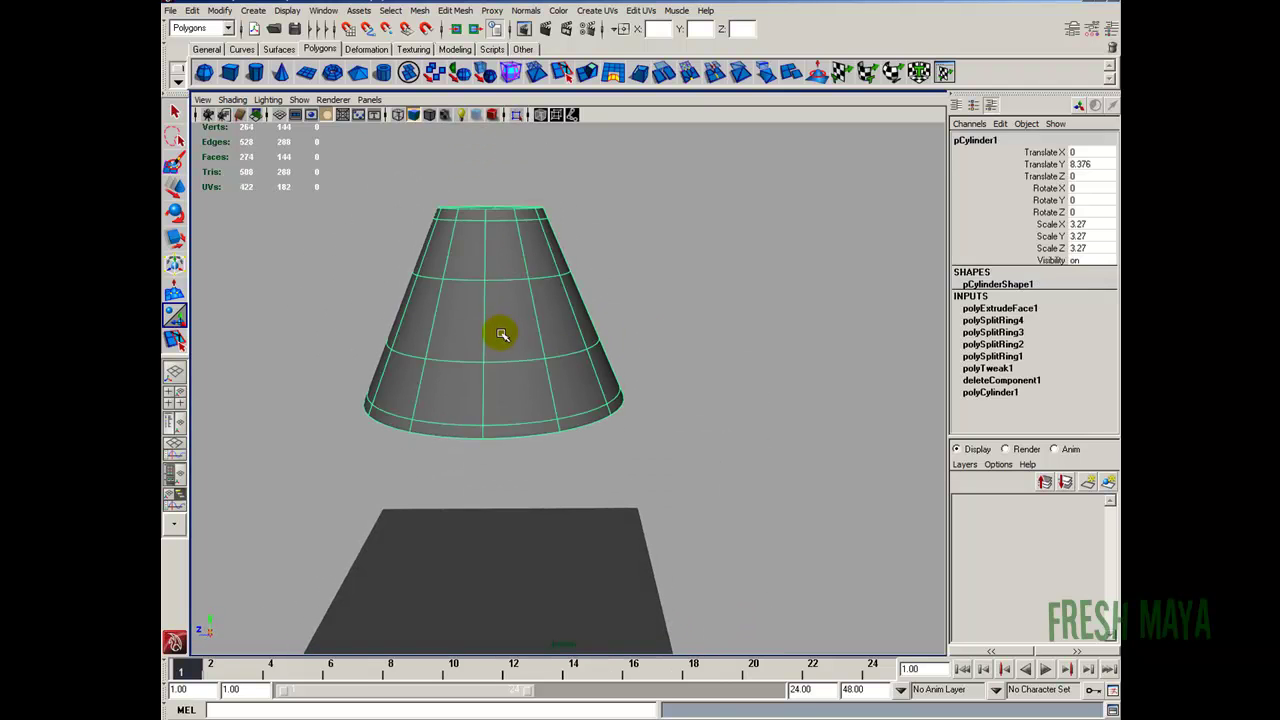
key(1)
Delete the construction history of the table and lampshade objects, and clear the selection
alt+right_drag(700, 270, 446, 300)
drag(371, 254, 749, 627)
click(191, 11)
mouse_move(240, 166)
click(378, 174)
click(588, 282)
Rename the lampshade object as LampShade
click(514, 362)
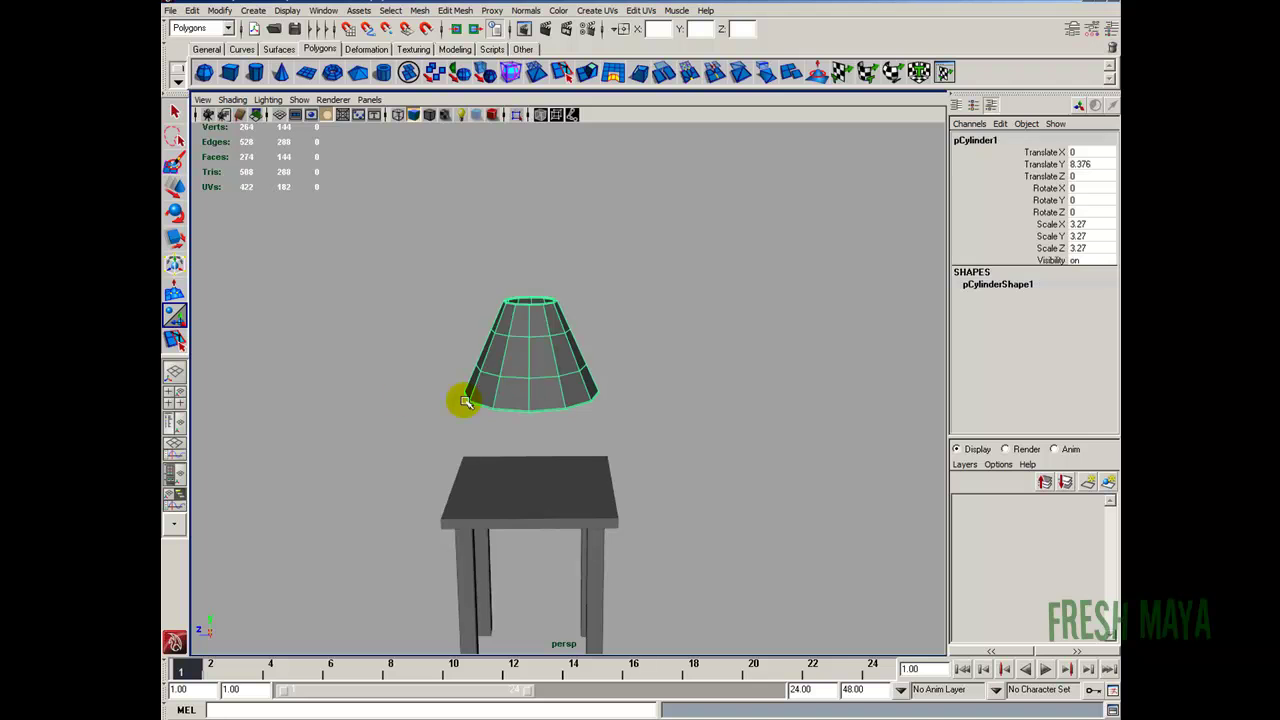
alt+right_drag(486, 391, 511, 409)
alt+middle_drag(511, 409, 530, 389)
click(972, 140)
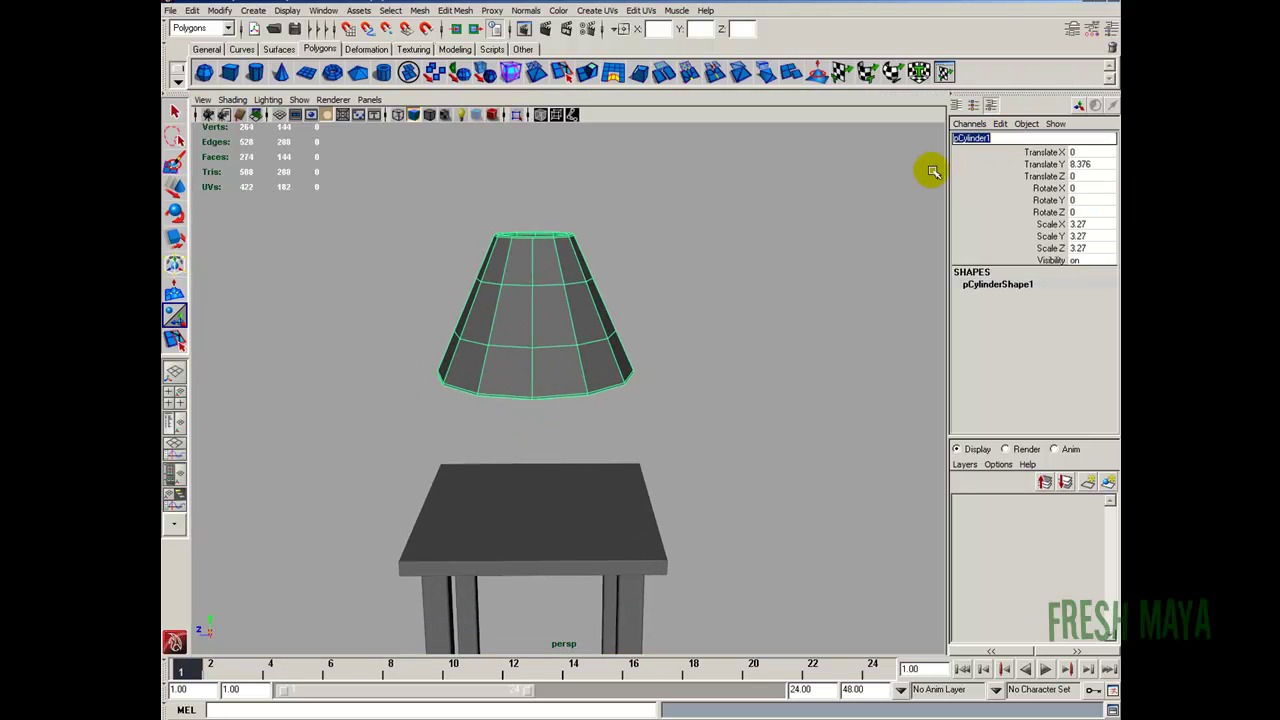
text(LampShade)
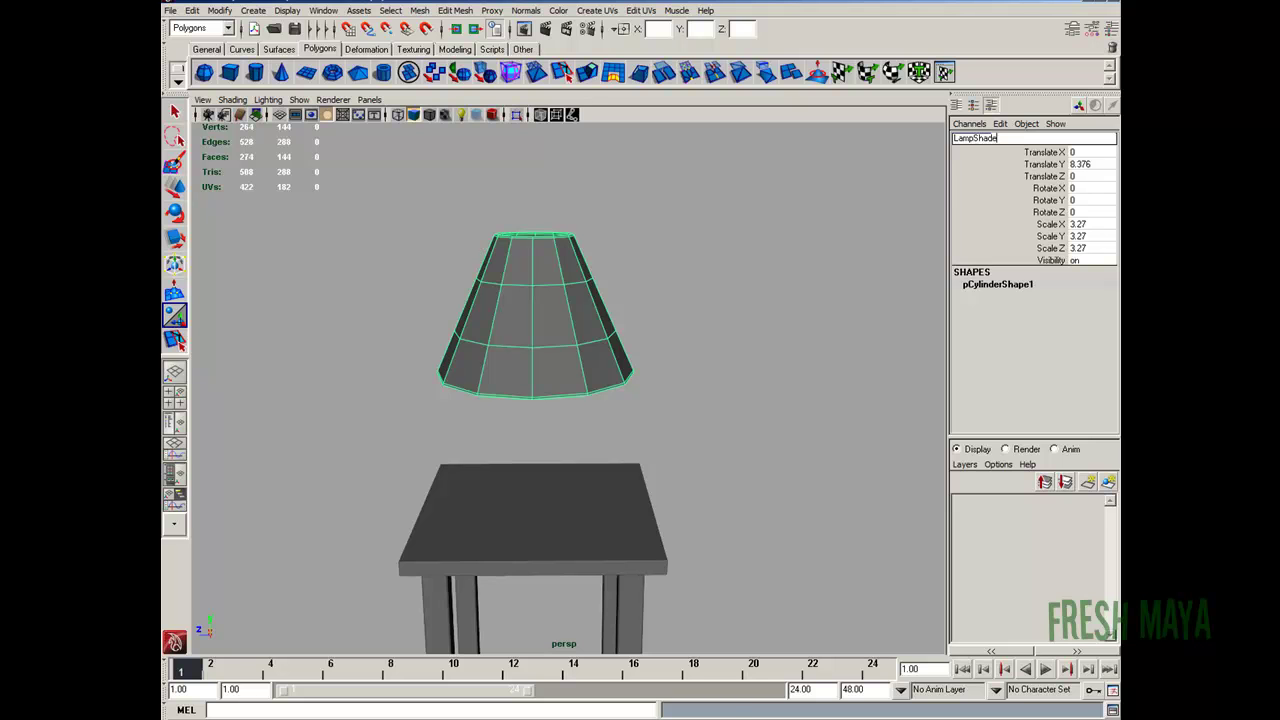
key(Return)
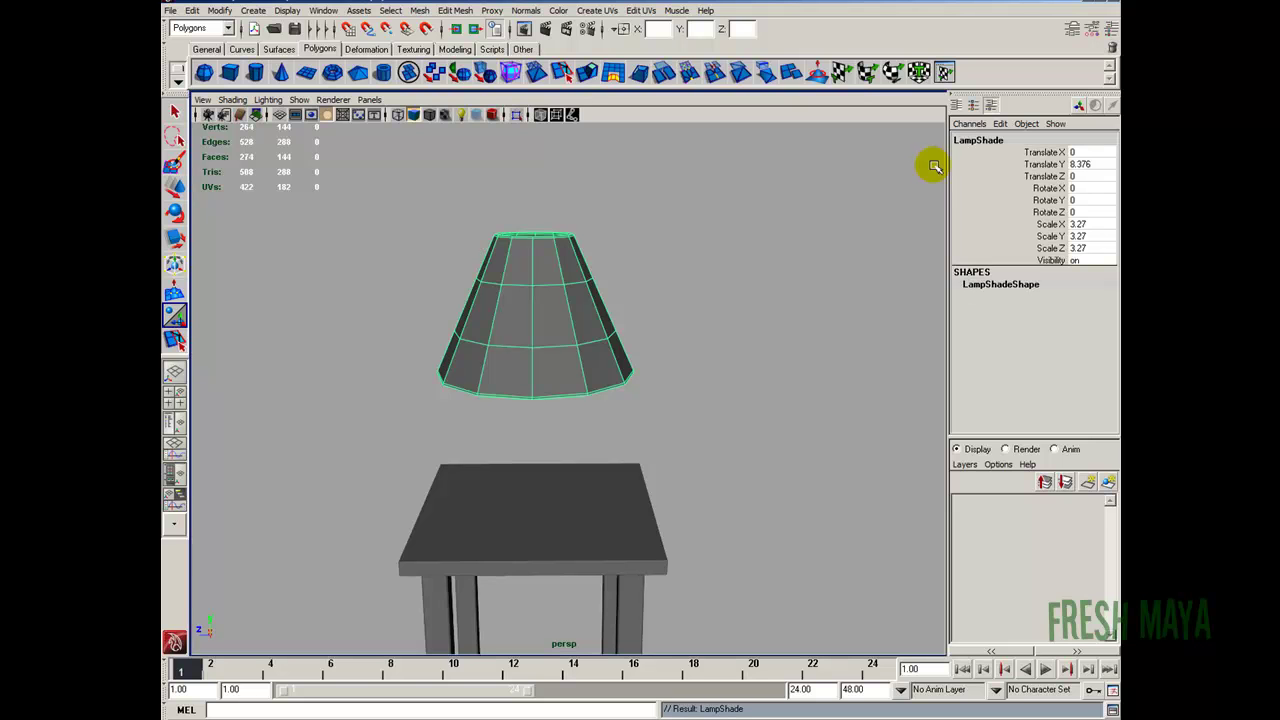
Save the scene in the project's scenes folder as LampShade_1_Modeling in mayaBinary format
alt+right_drag(800, 380, 621, 372)
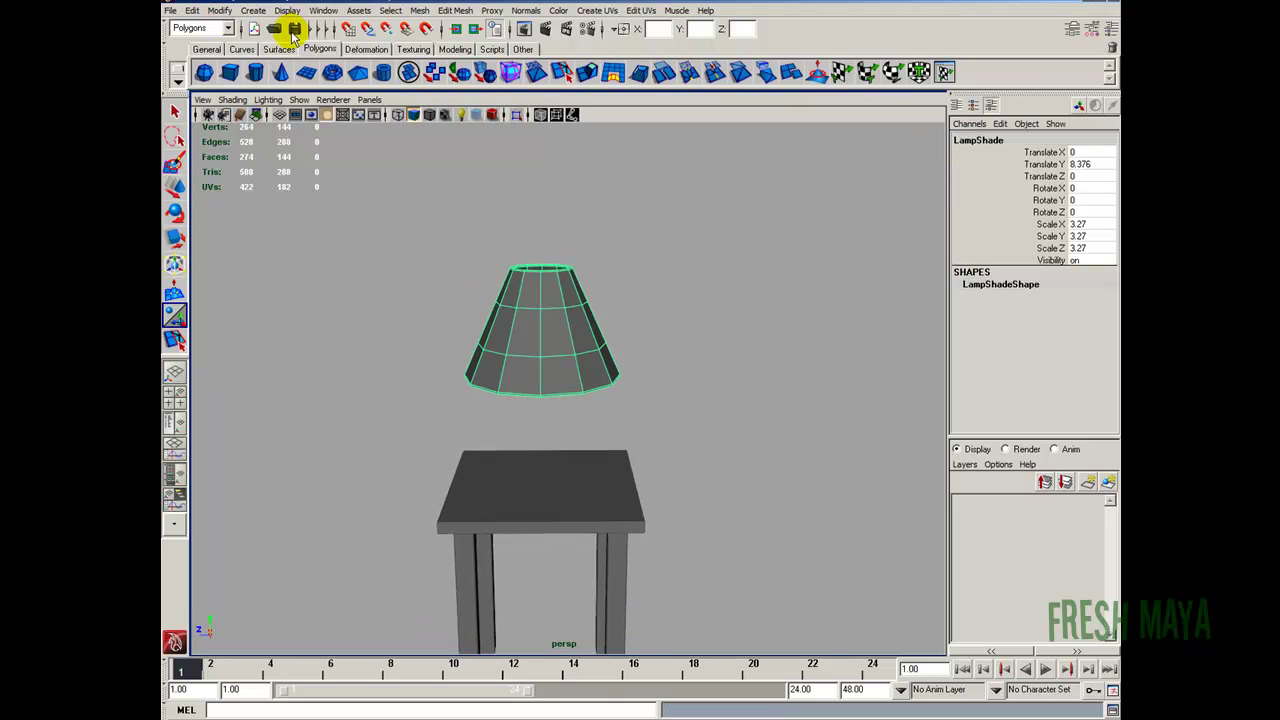
click(295, 30)
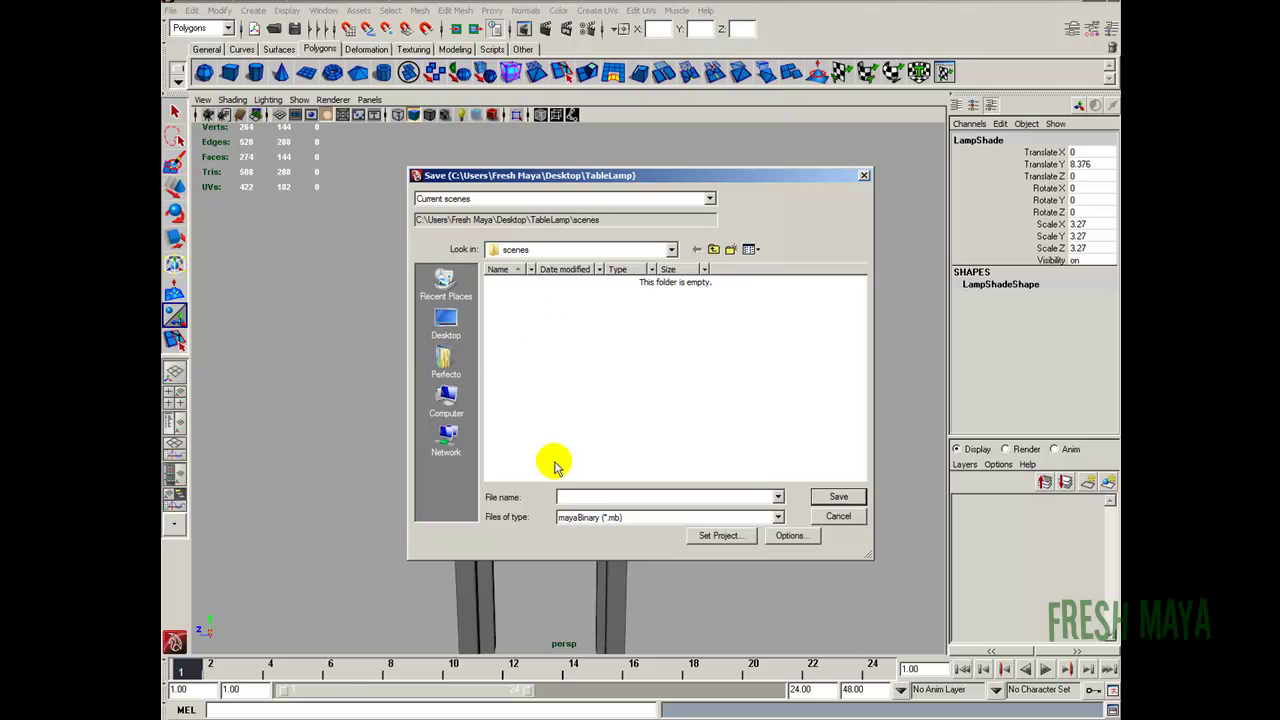
text(LampShade_1_Modeling)
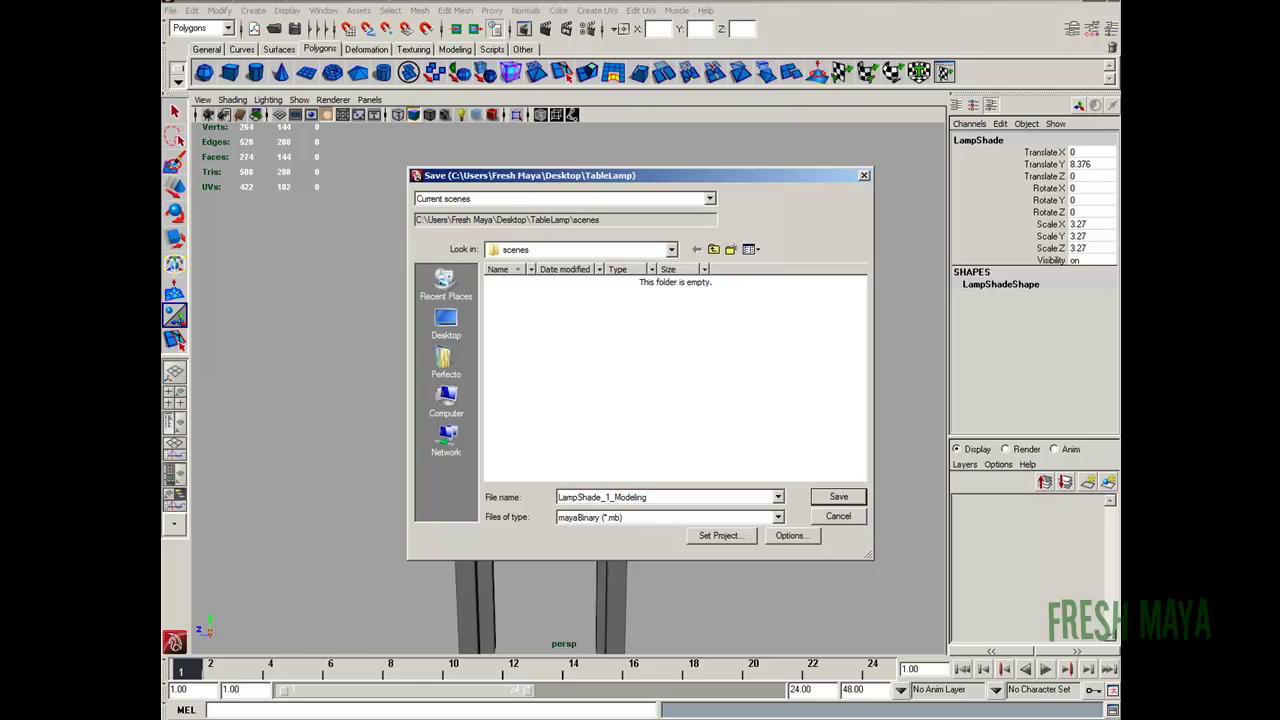
key(Return)
Add a polygon cube on the tabletop under the shade as the lamp base, scaled about 2.28 × 0.44 × 2.28
alt+drag(551, 343, 567, 422)
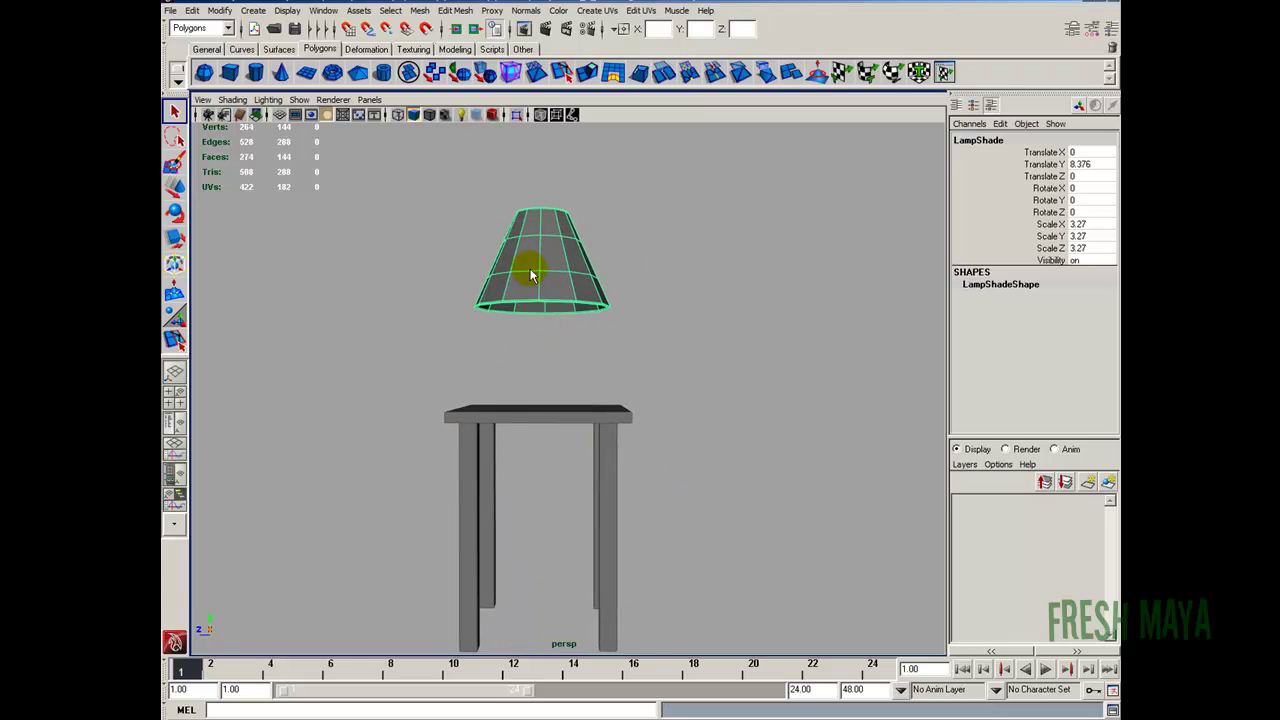
click(233, 74)
alt+drag(478, 172, 483, 237)
alt+right_drag(485, 250, 511, 360)
key(w)
alt+drag(557, 394, 530, 375)
alt+drag(490, 430, 550, 352)
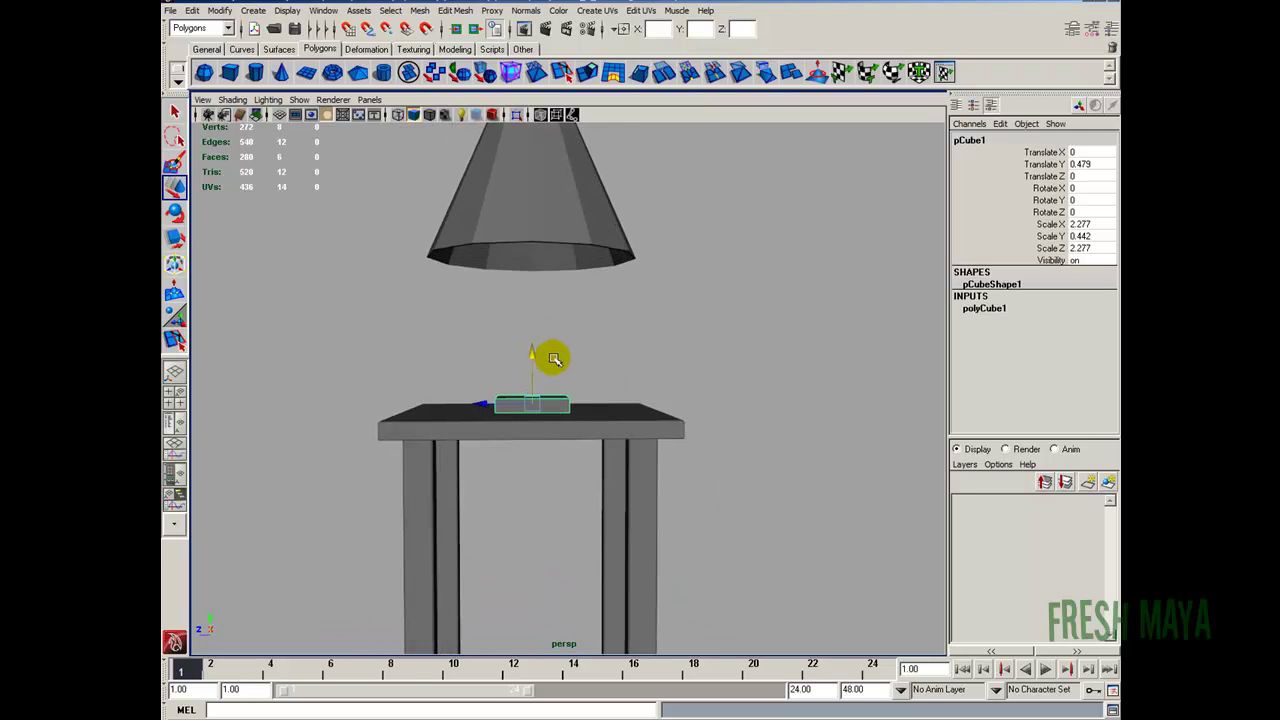
Rescale the lamp base to about 2.51 × 0.37 × 2.51 and lower it to about 0.39 in Y
alt+drag(457, 323, 486, 351)
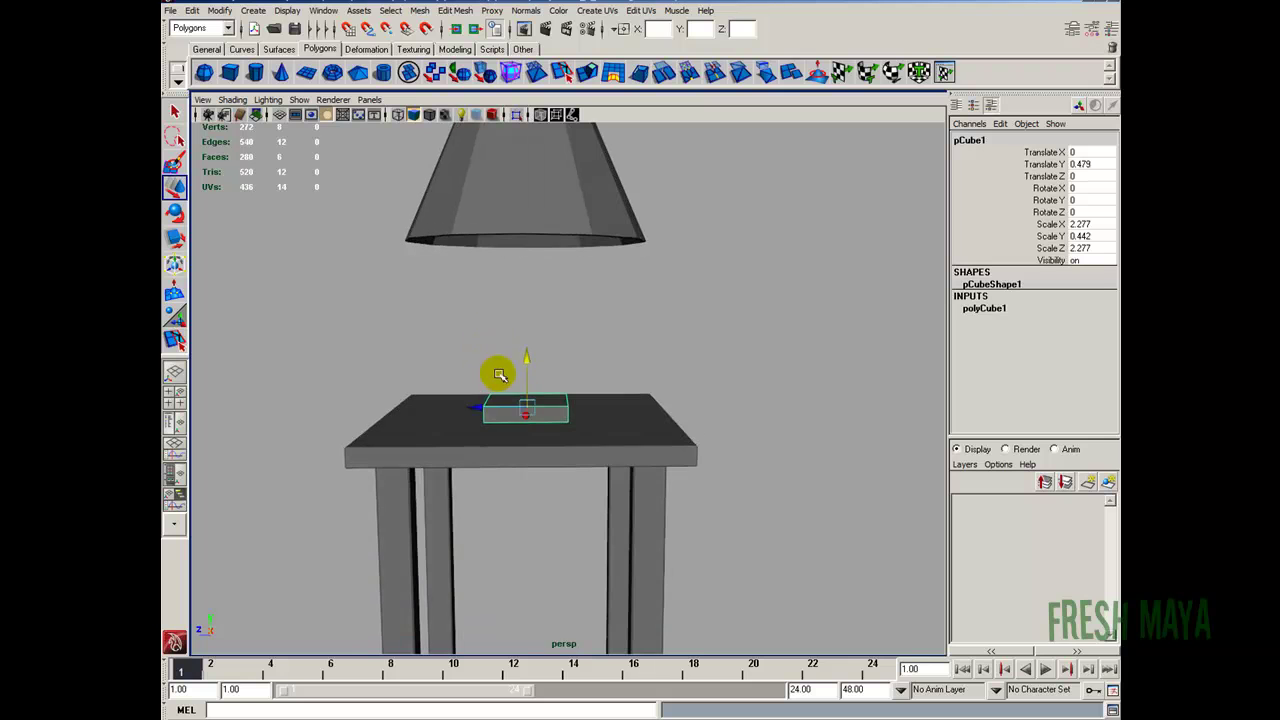
key(r)
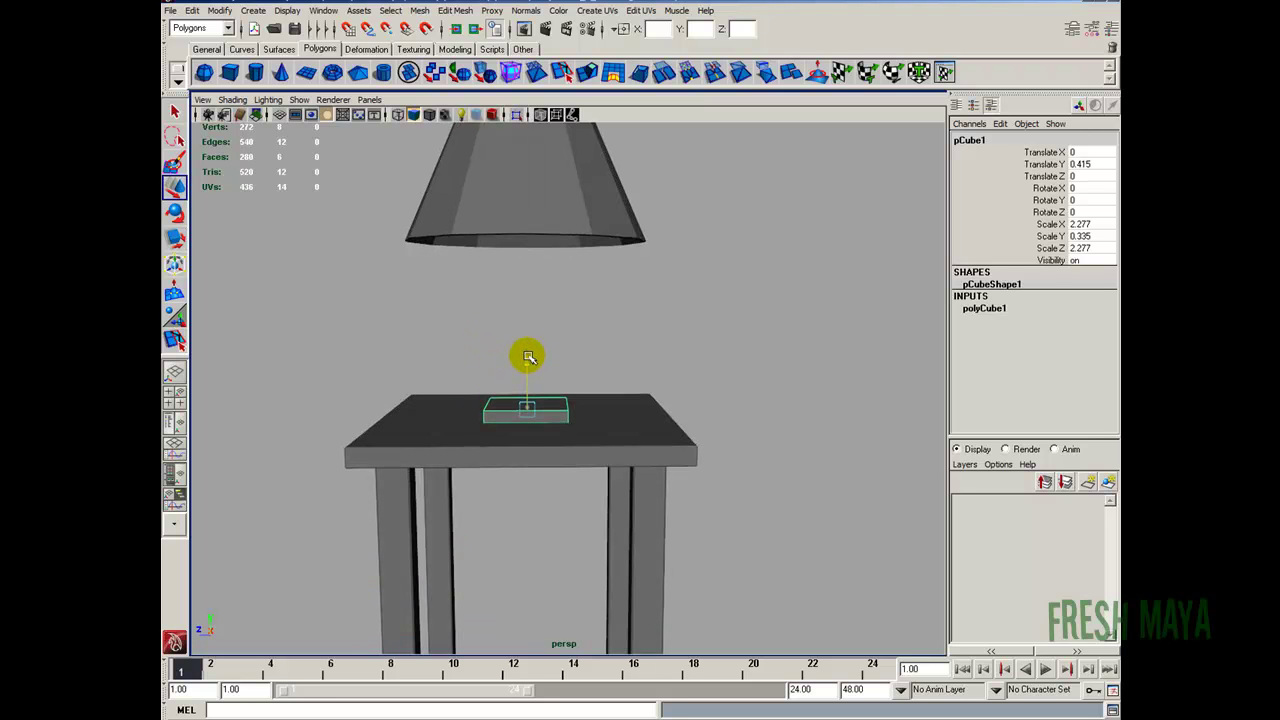
alt+drag(469, 372, 533, 386)
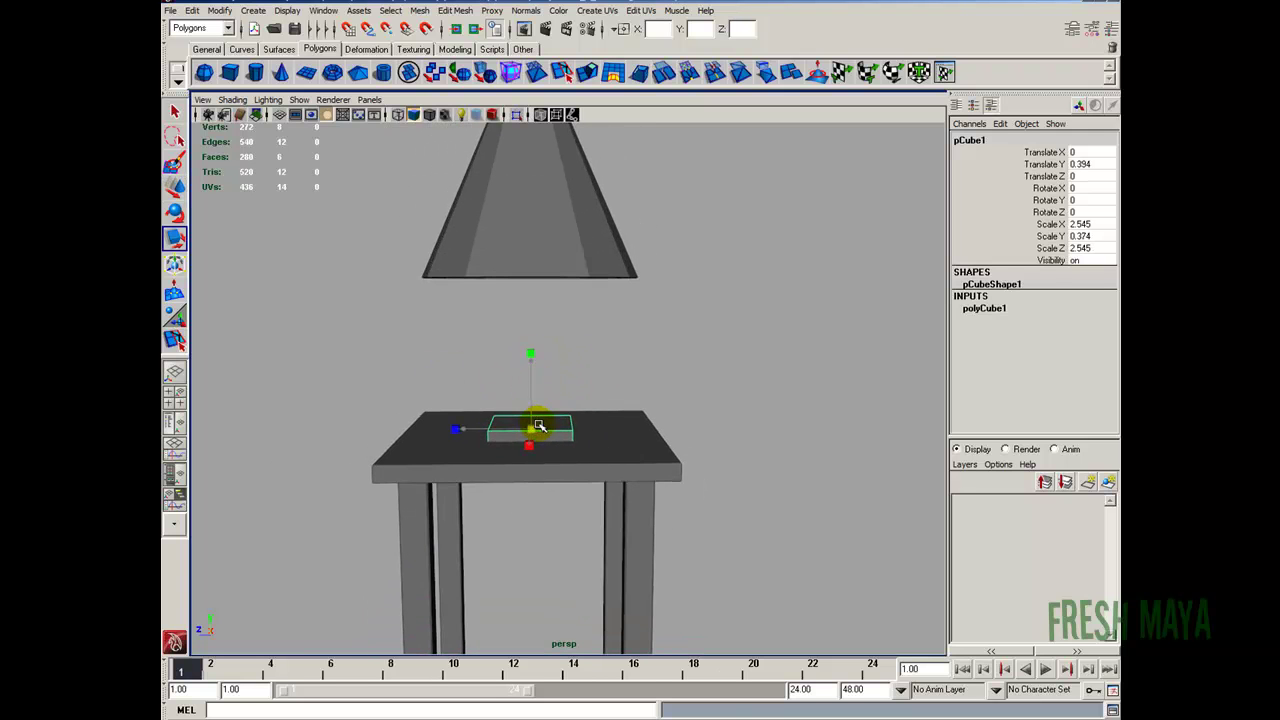
click(586, 354)
Add a second cube as the lamp post between base and shade, scaled about 0.79 × 5.06 × 0.79 and raised to about 3.14 in Y
click(229, 72)
key(w)
drag(528, 388, 519, 360)
key(r)
key(w)
key(r)
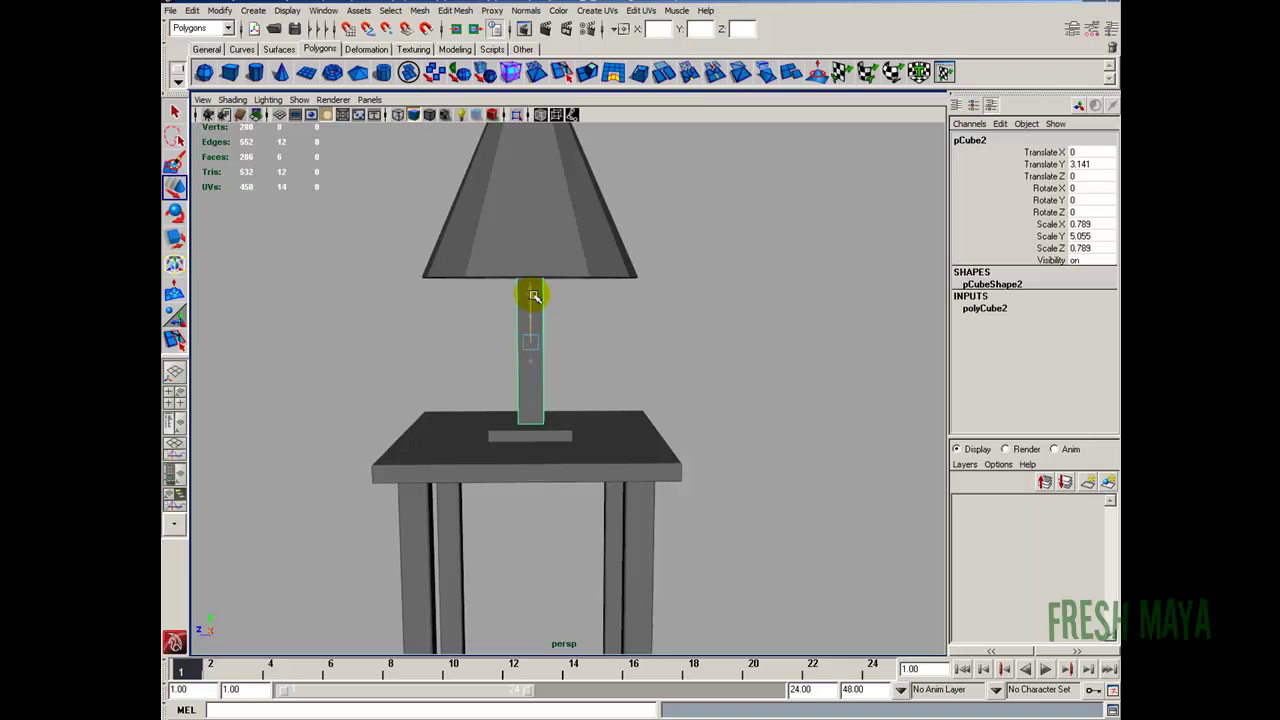
Lower the post to about 3.10 in Y in the side view so it rests on the base, and check it in perspective
key(space)
key(space)
scroll(651, 463, up, 5)
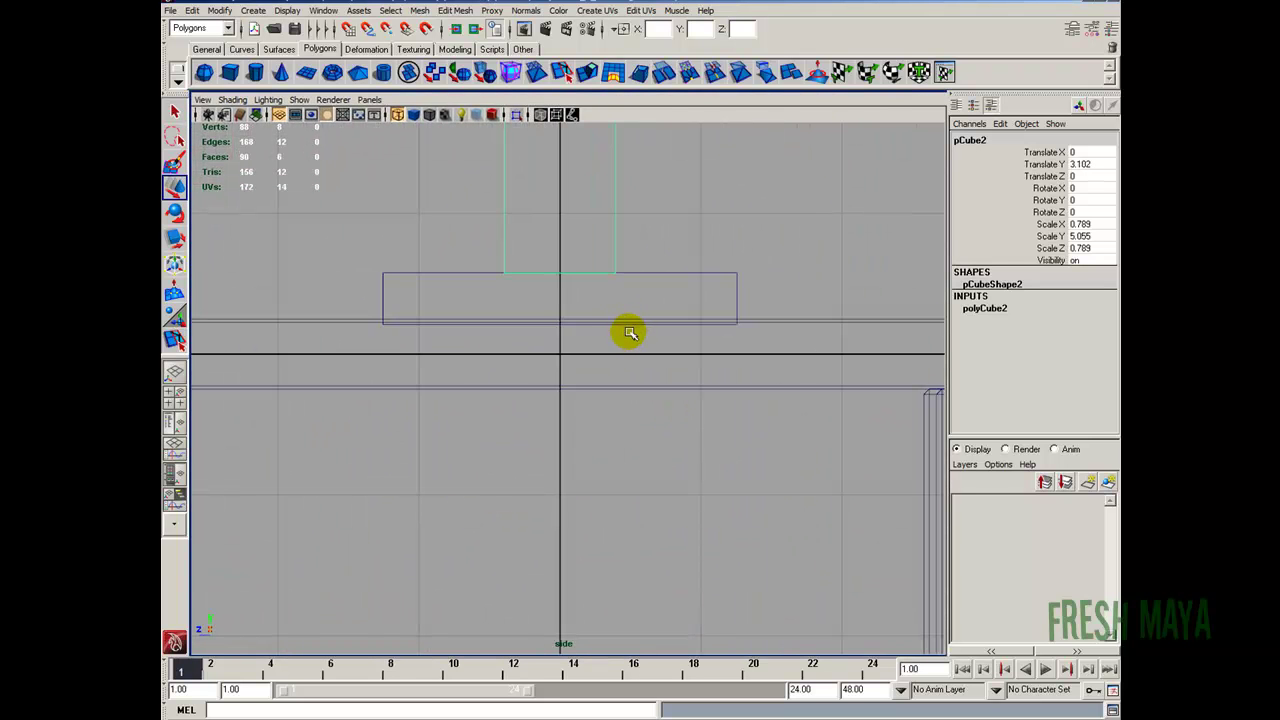
key(space)
key(space)
alt+drag(603, 386, 538, 336)
scroll(651, 346, down, 5)
click(672, 321)
scroll(622, 429, up, 5)
alt+drag(423, 323, 501, 350)
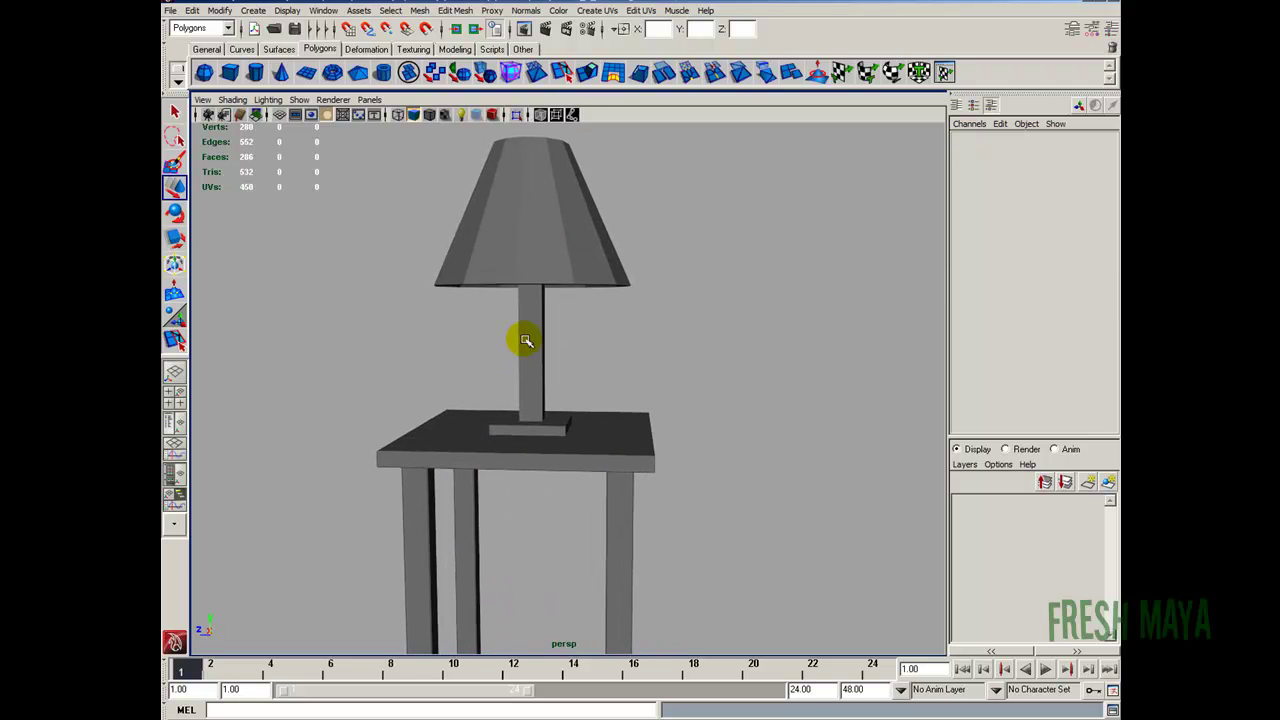
Rename the lamp's upright post as LampPost
click(523, 340)
double_click(972, 141)
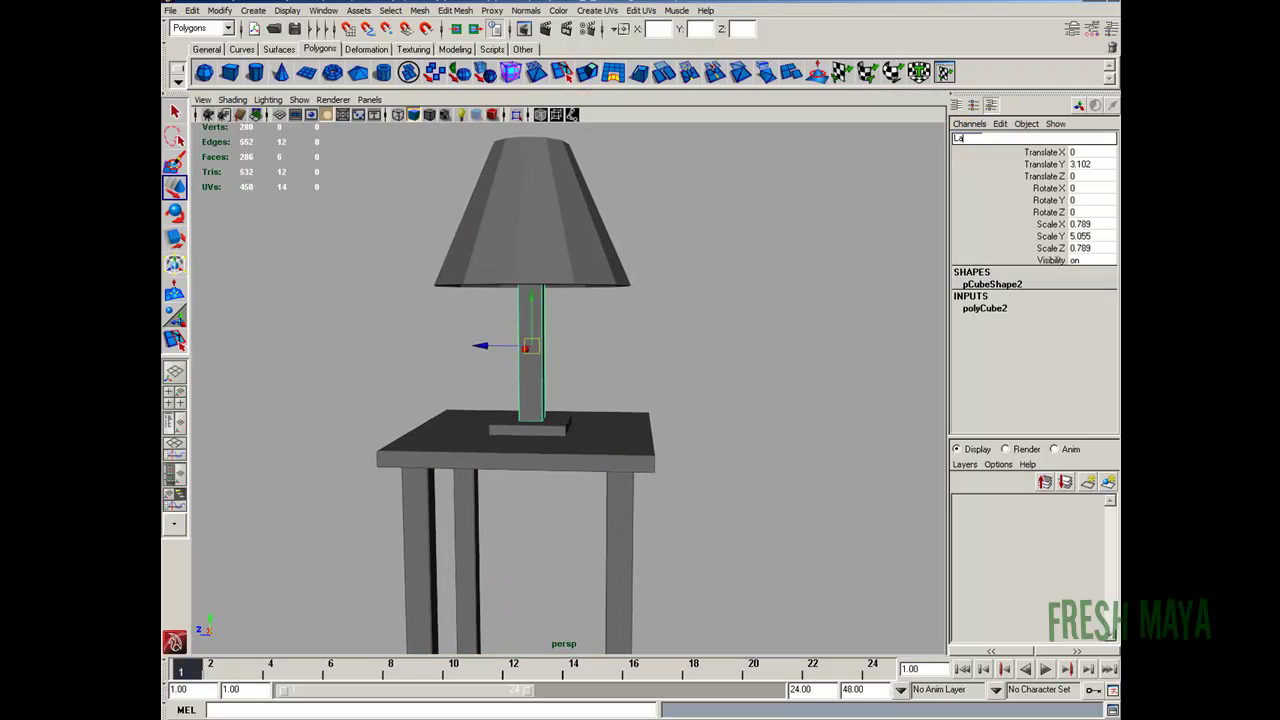
text(LampPost)
key(Return)
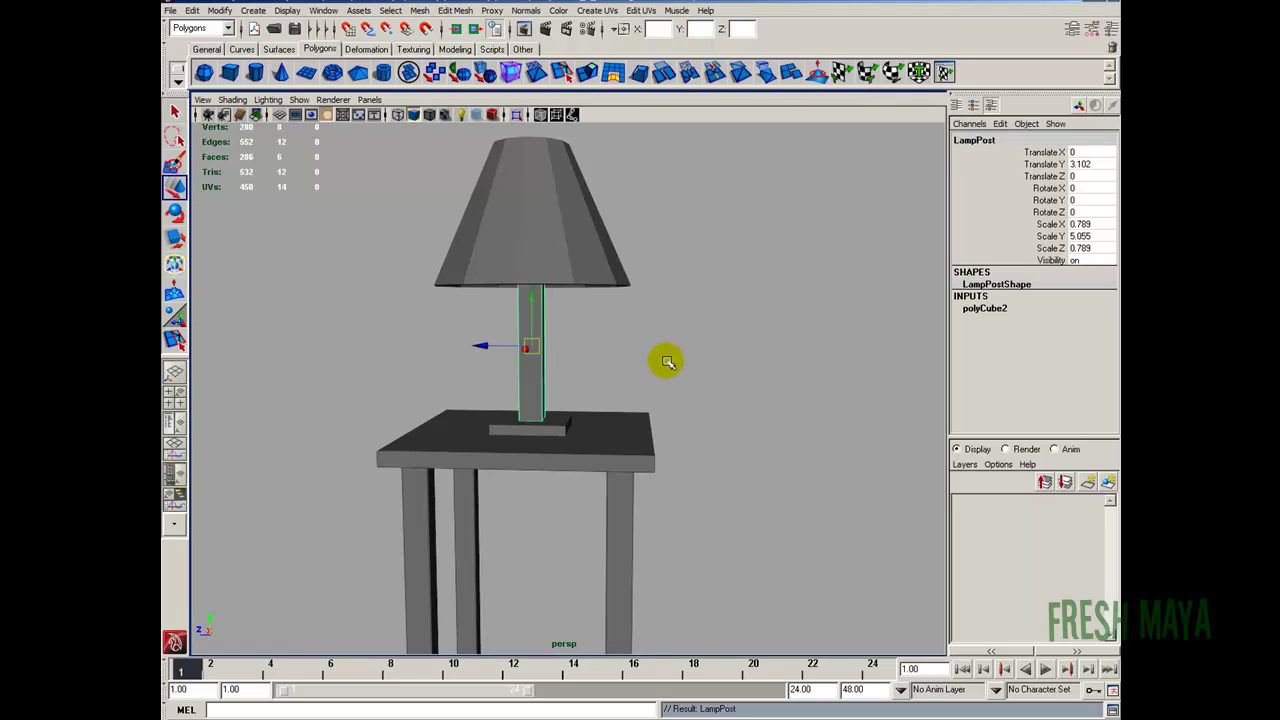
Rename the flat block beneath the post as LampBase
click(551, 427)
double_click(969, 140)
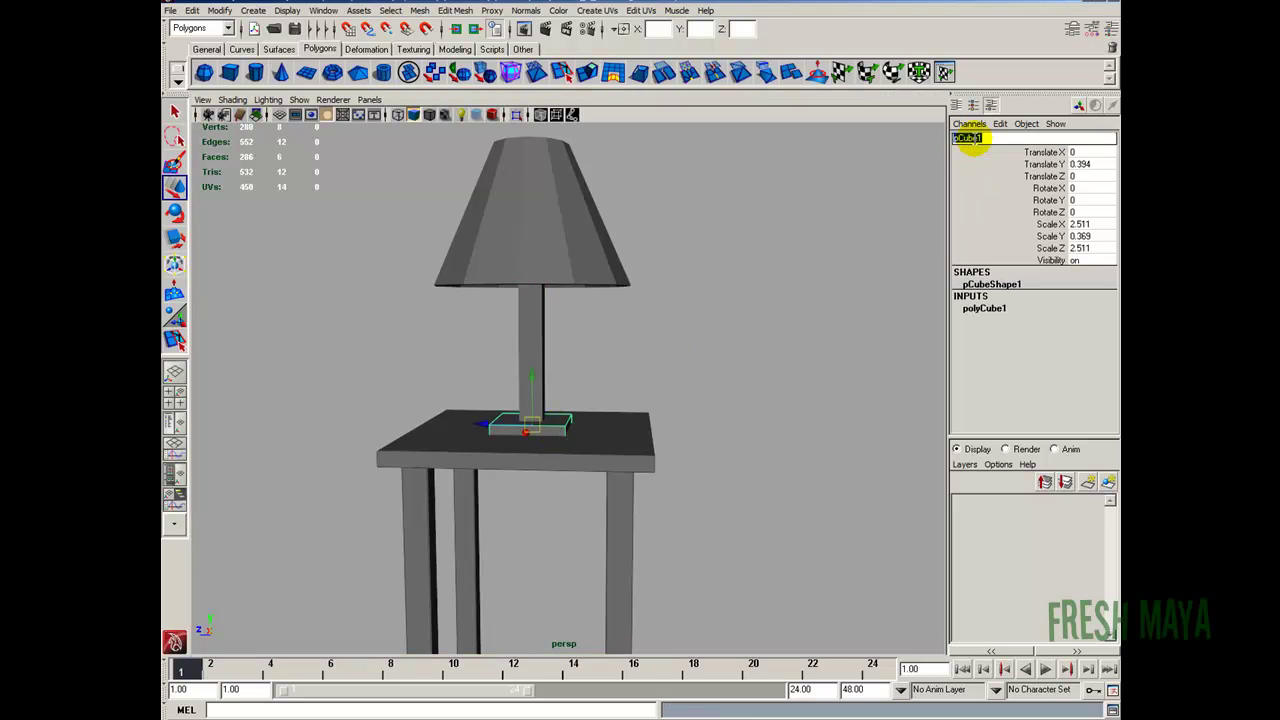
text(LampBase)
key(Return)
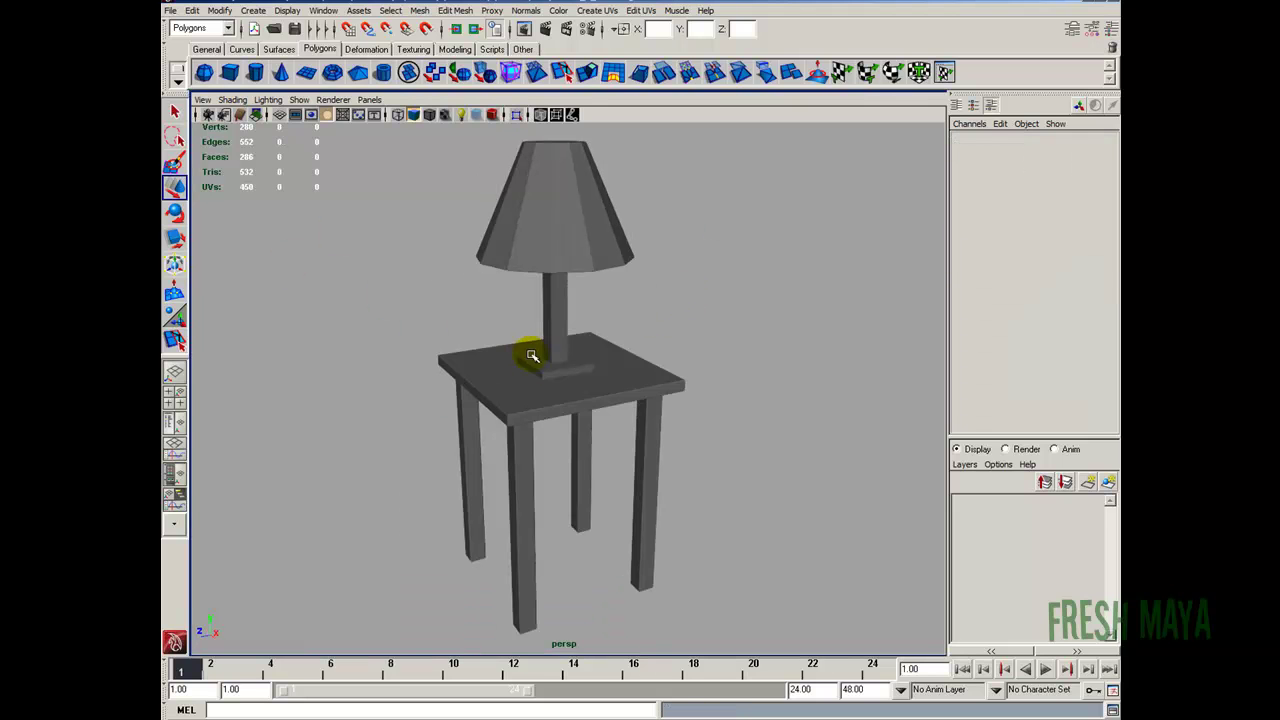
click(533, 356)
click(562, 300)
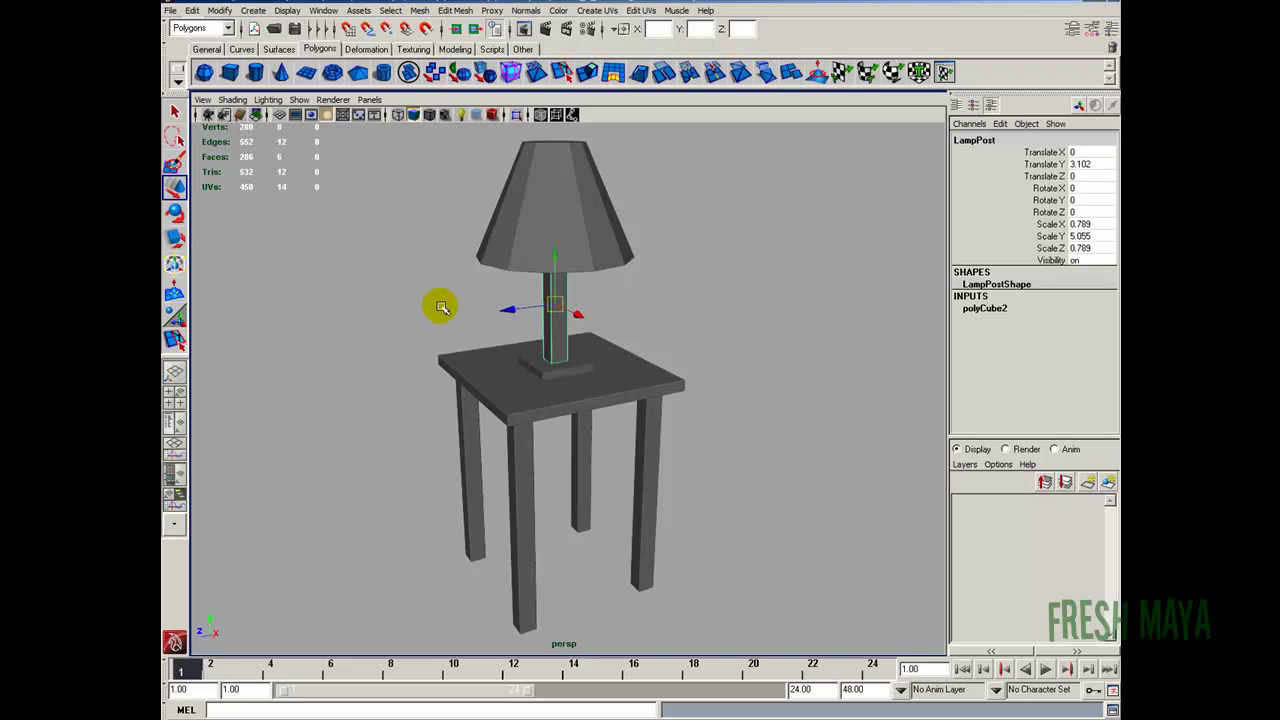
mouse_move(463, 329)
alt+mouse_down()
mouse_move(543, 351)
mouse_move(465, 310)
alt+mouse_up()
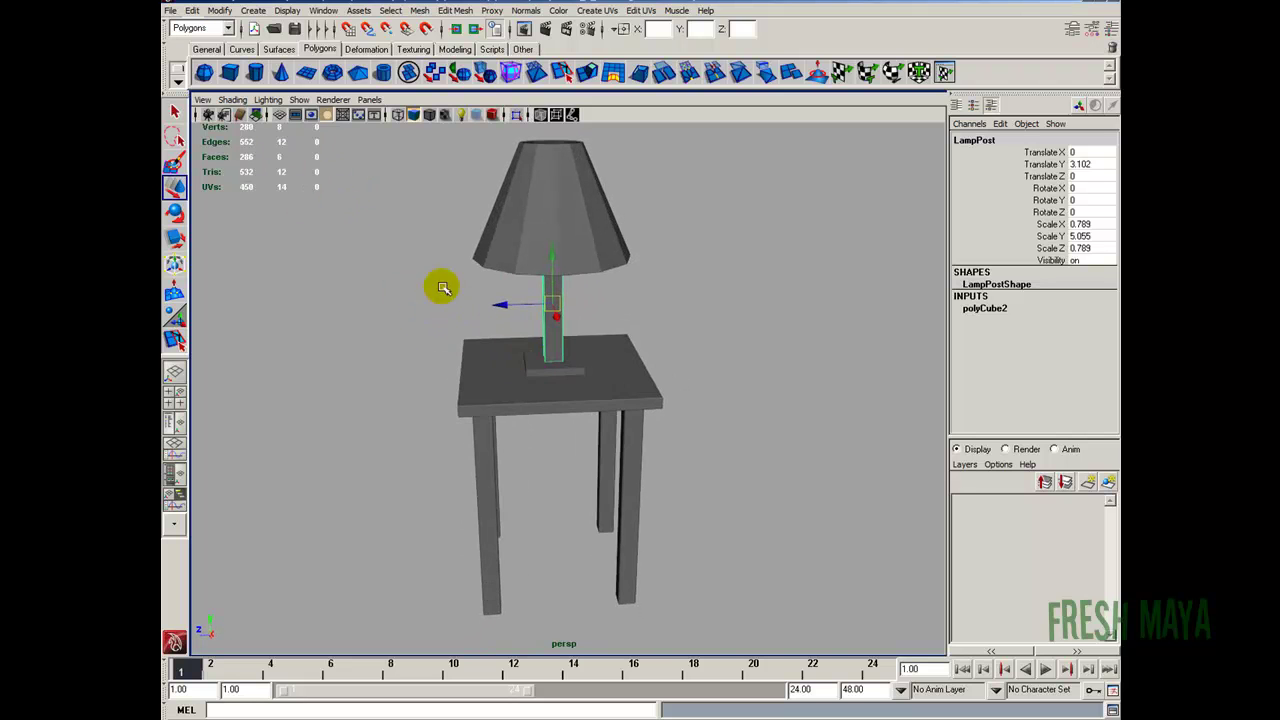
scroll(517, 363, up, 3)
scroll(513, 398, down, 3)
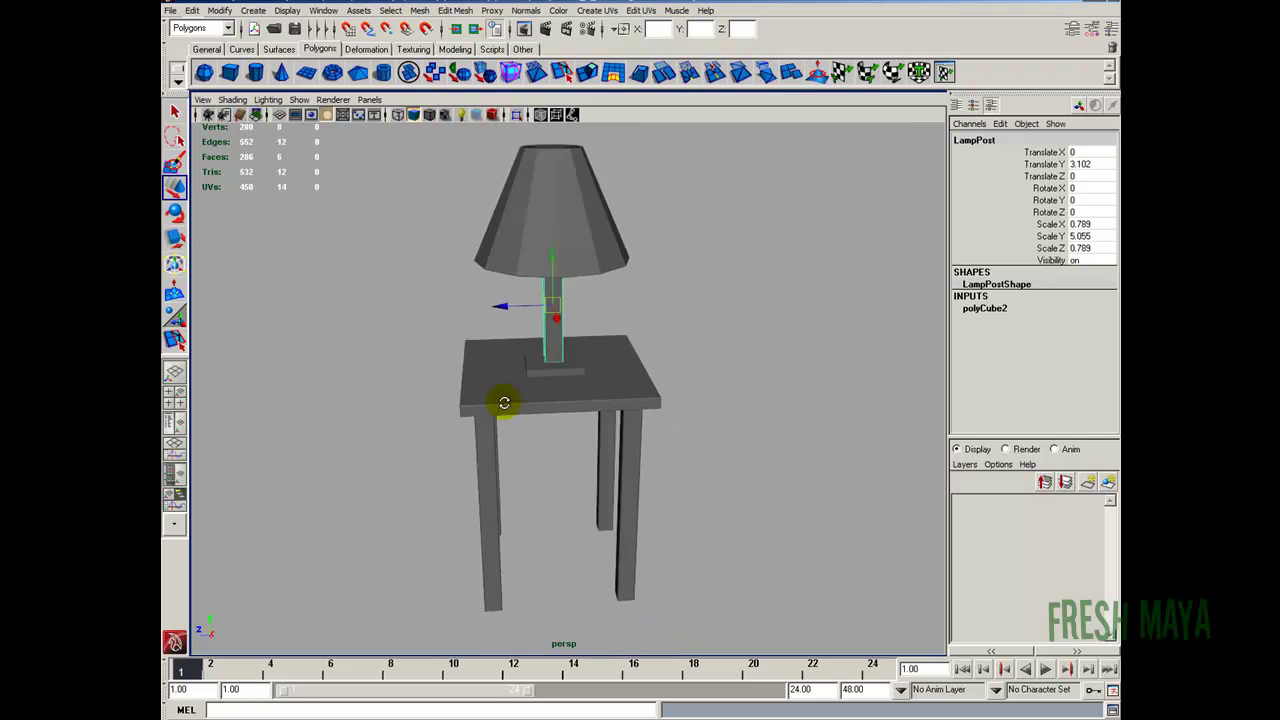
alt+drag(513, 398, 470, 385)
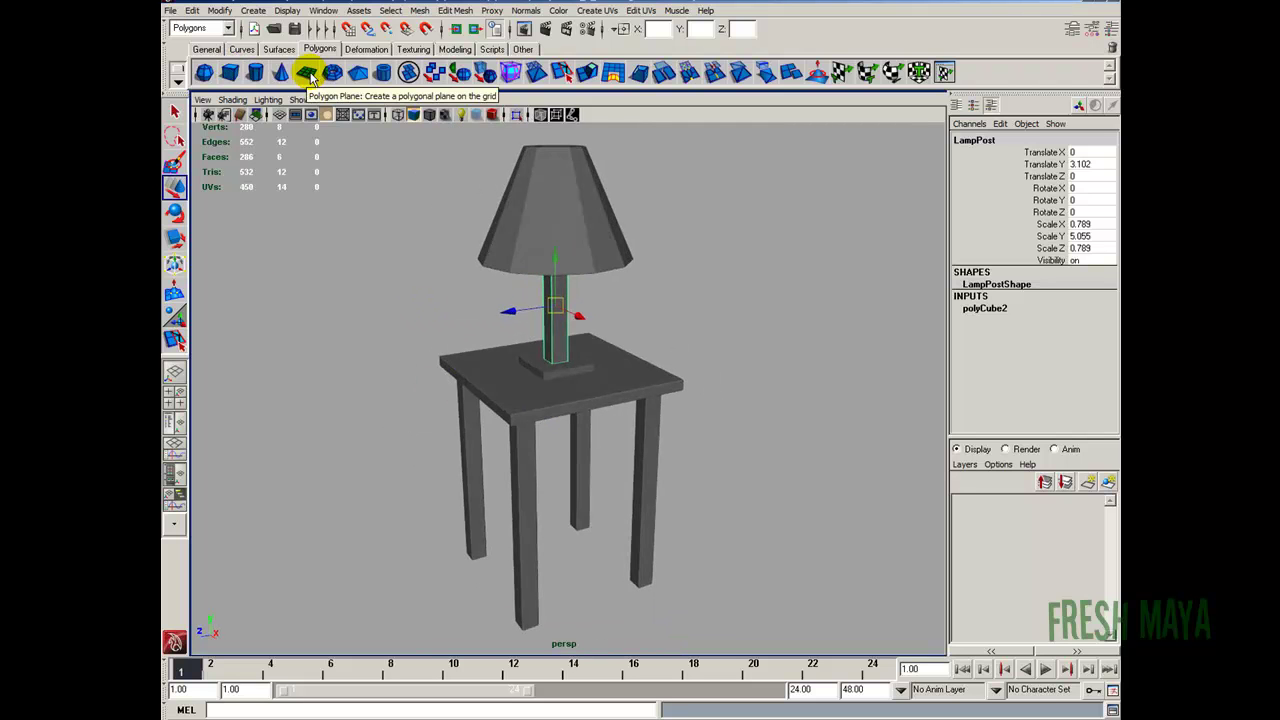
click(410, 490)
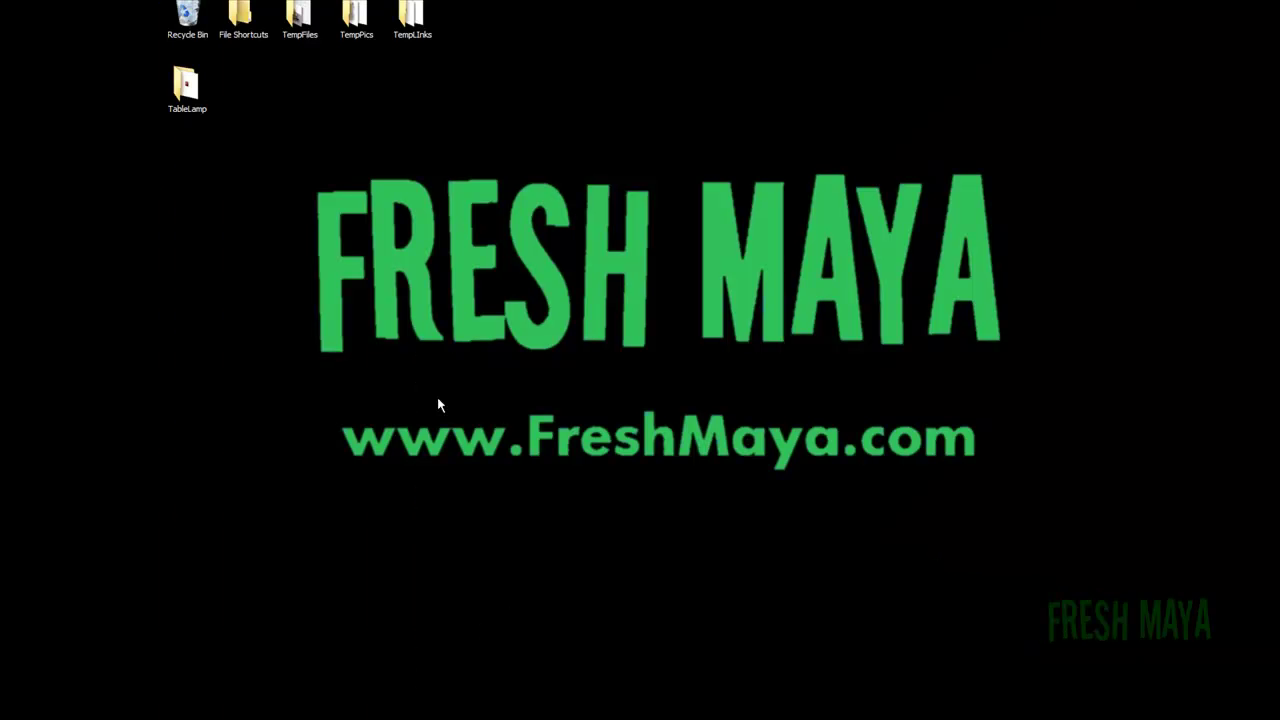
Look up the pixel dimensions of the BabyPic image in the TableLamp project's sourceimages folder
double_click(184, 86)
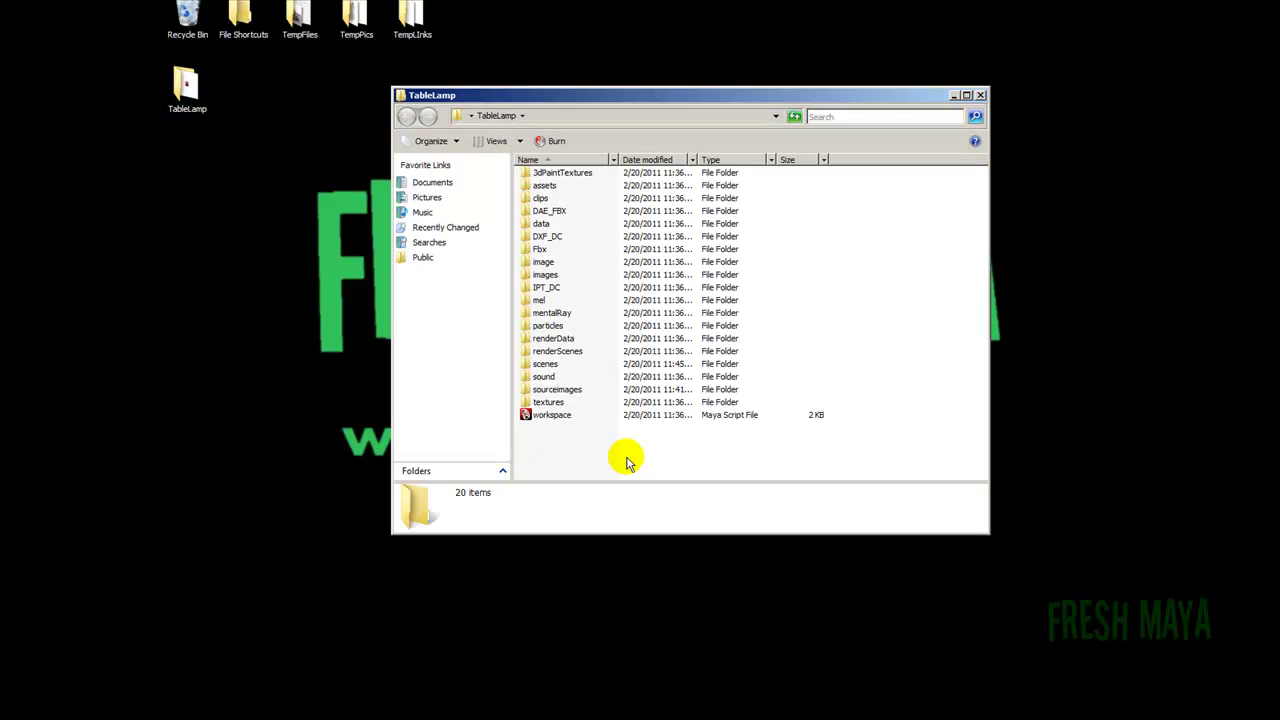
double_click(545, 389)
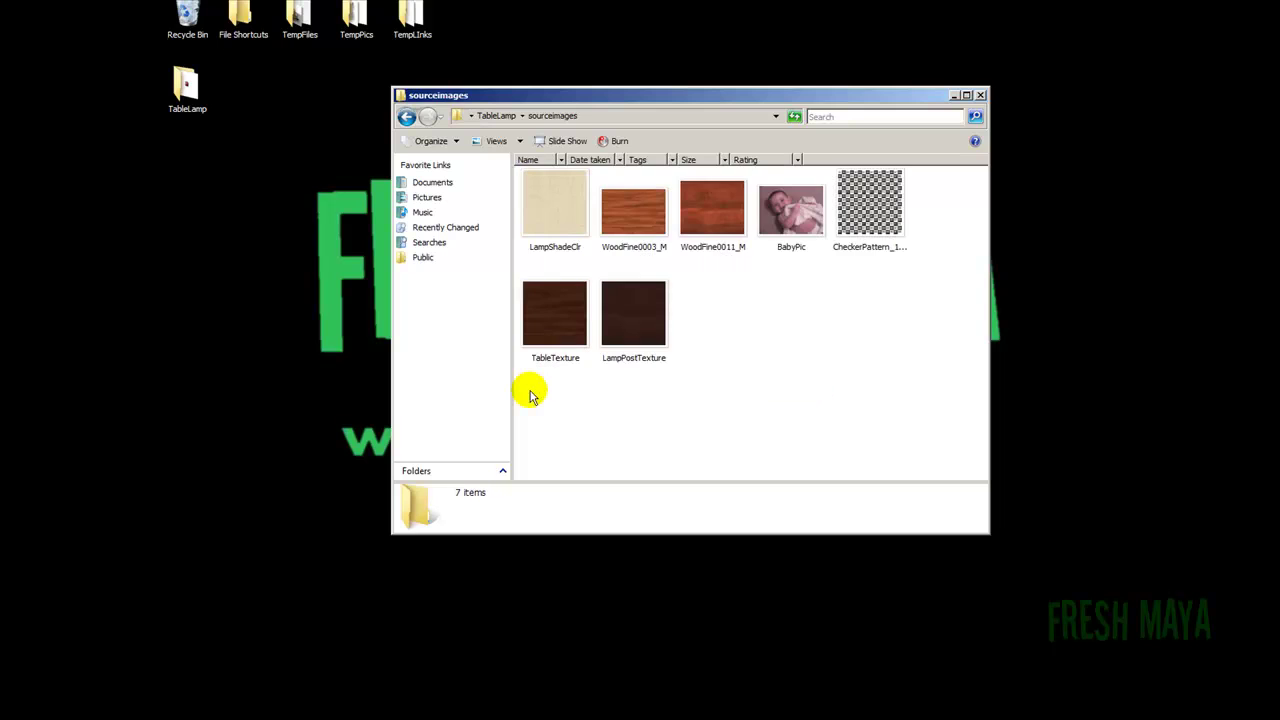
click(796, 214)
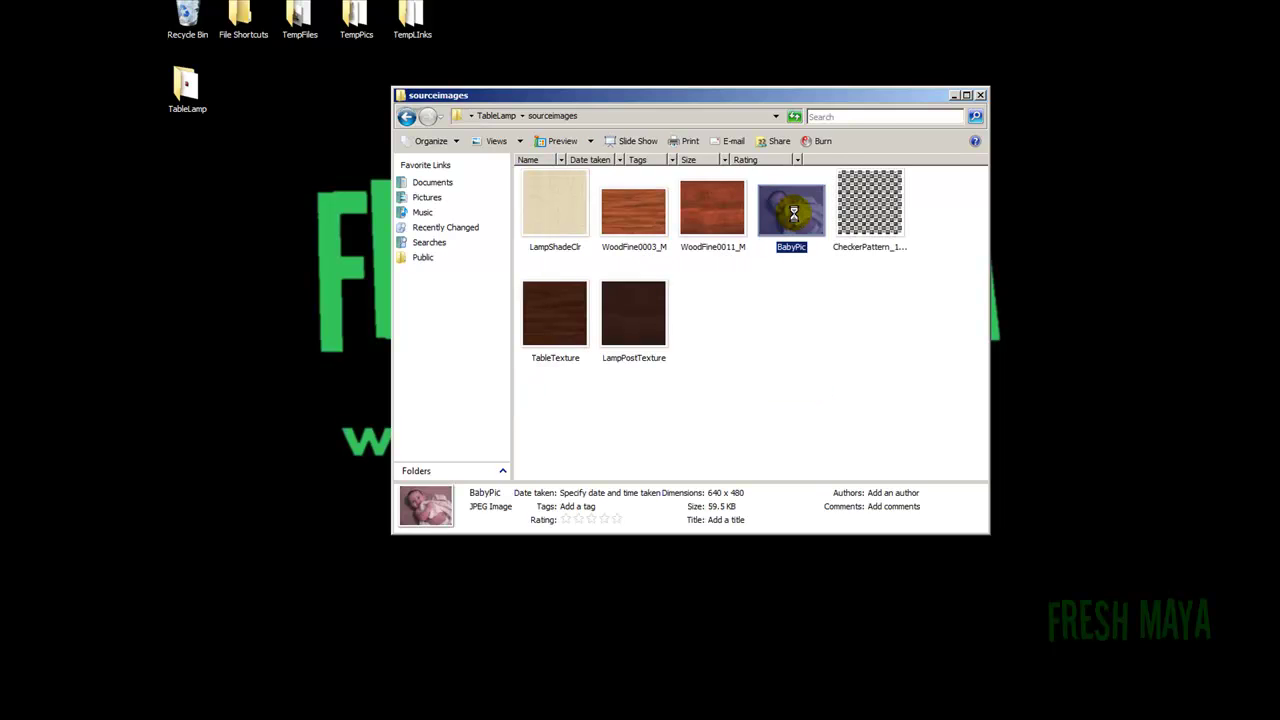
right_click(796, 214)
click(846, 485)
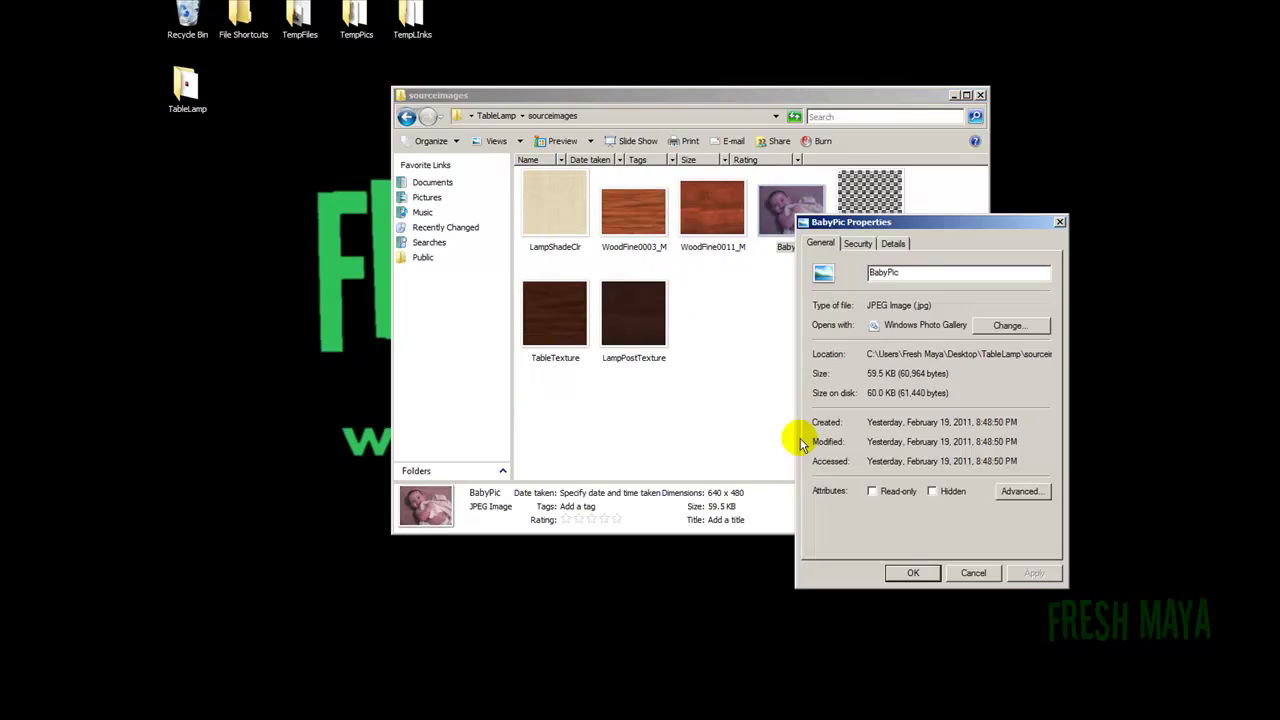
click(893, 243)
drag(1040, 306, 1046, 336)
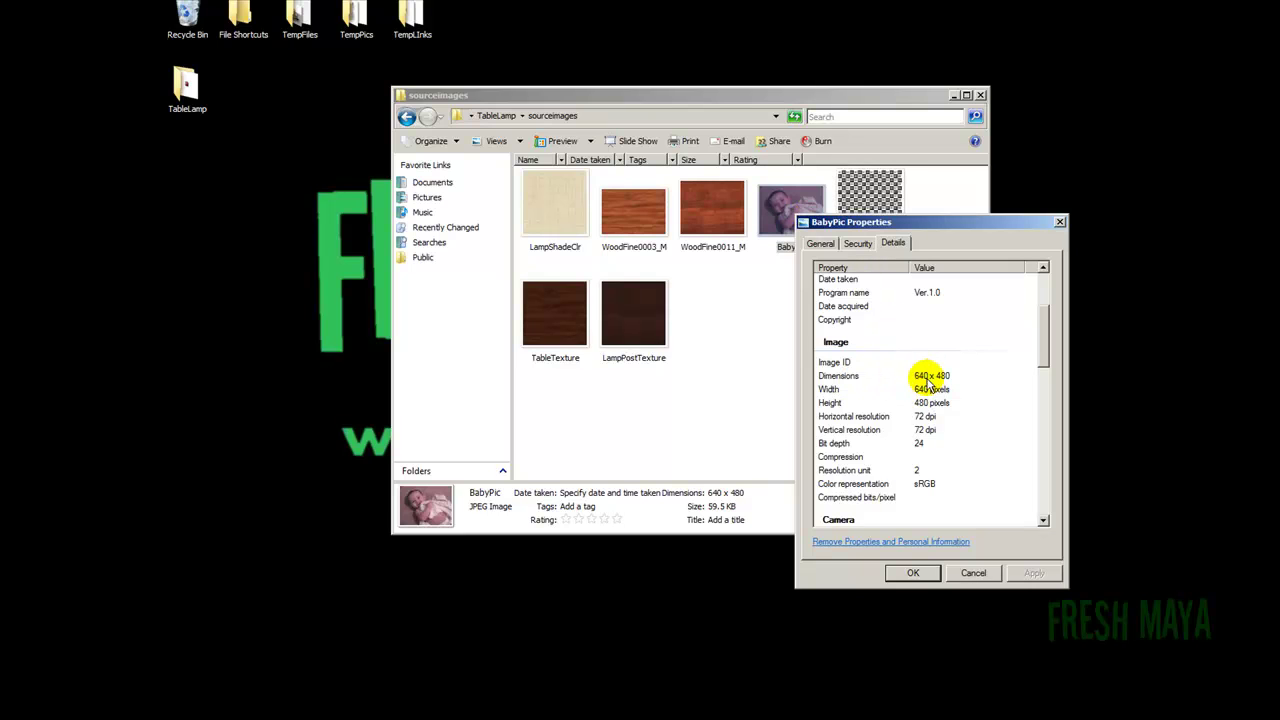
click(1061, 222)
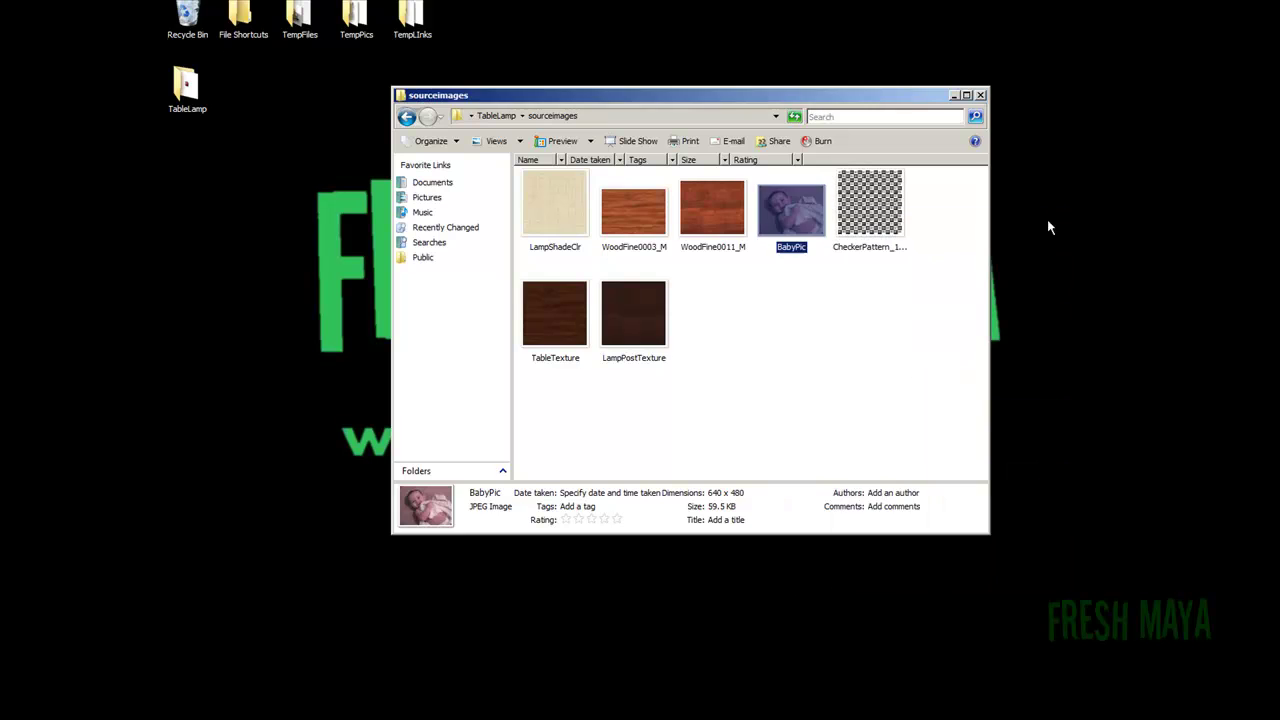
Close the image folder, return to Maya, and add a polygon plane beside the table, moved to about 9.55 in Z
click(980, 95)
click(449, 719)
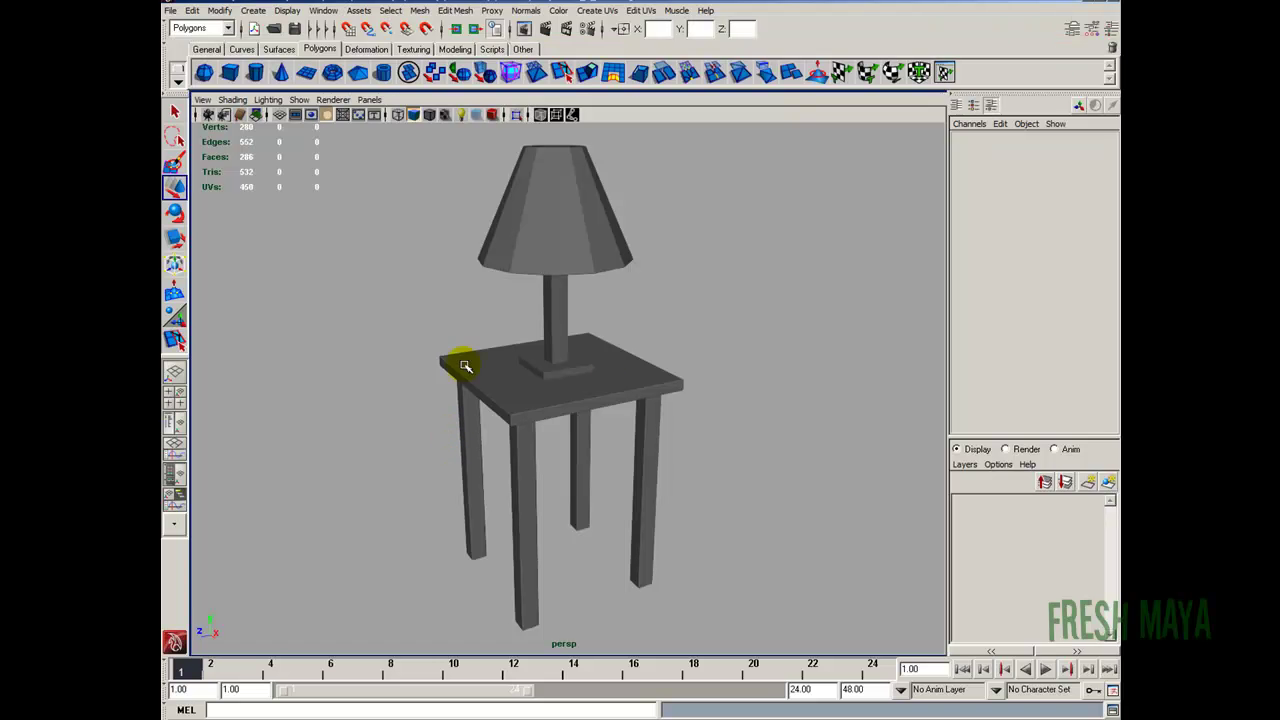
click(306, 73)
drag(529, 377, 298, 424)
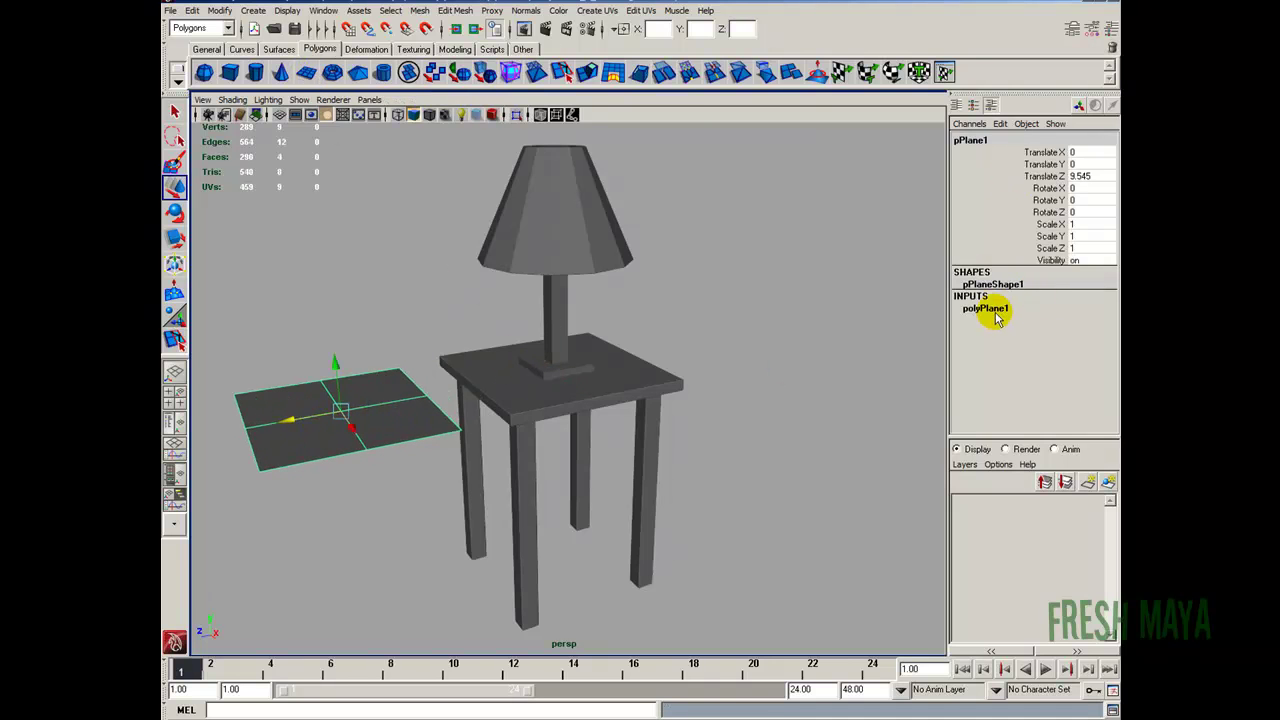
Set the plane's width to 6.4 and its height to 4.8
click(983, 309)
double_click(1086, 318)
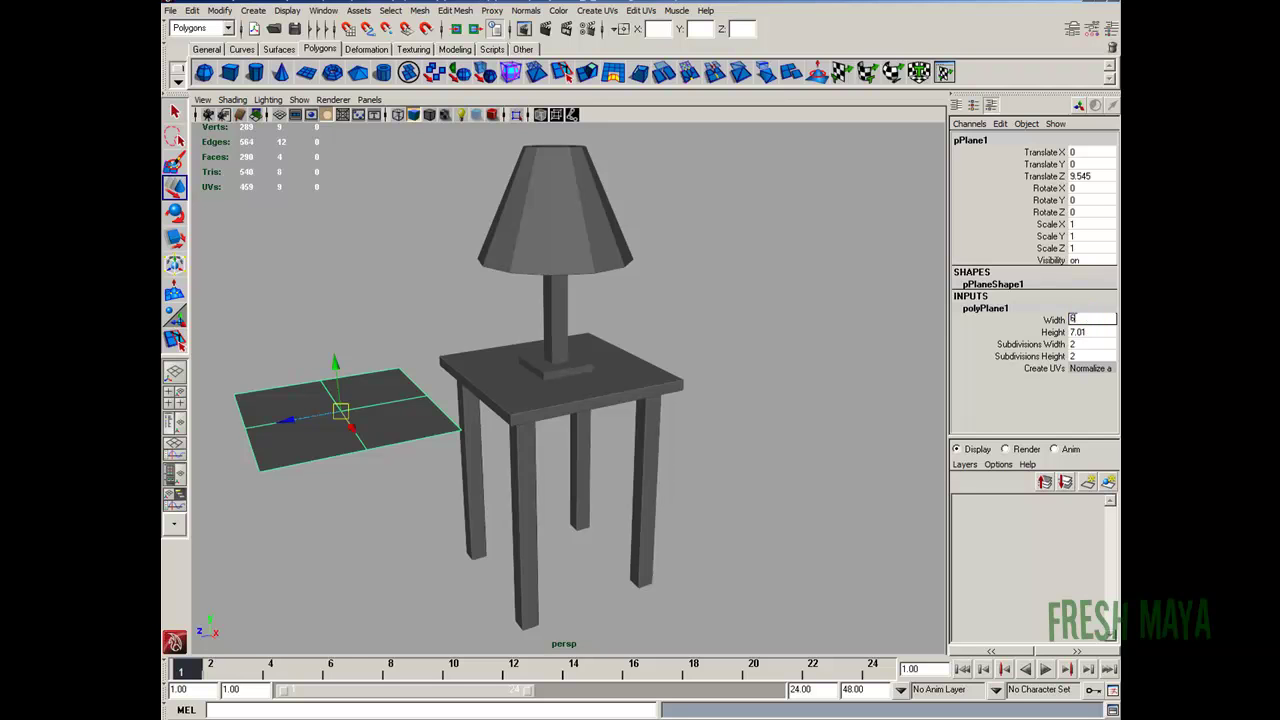
key(Return)
click(1076, 331)
text(4)
key(Return)
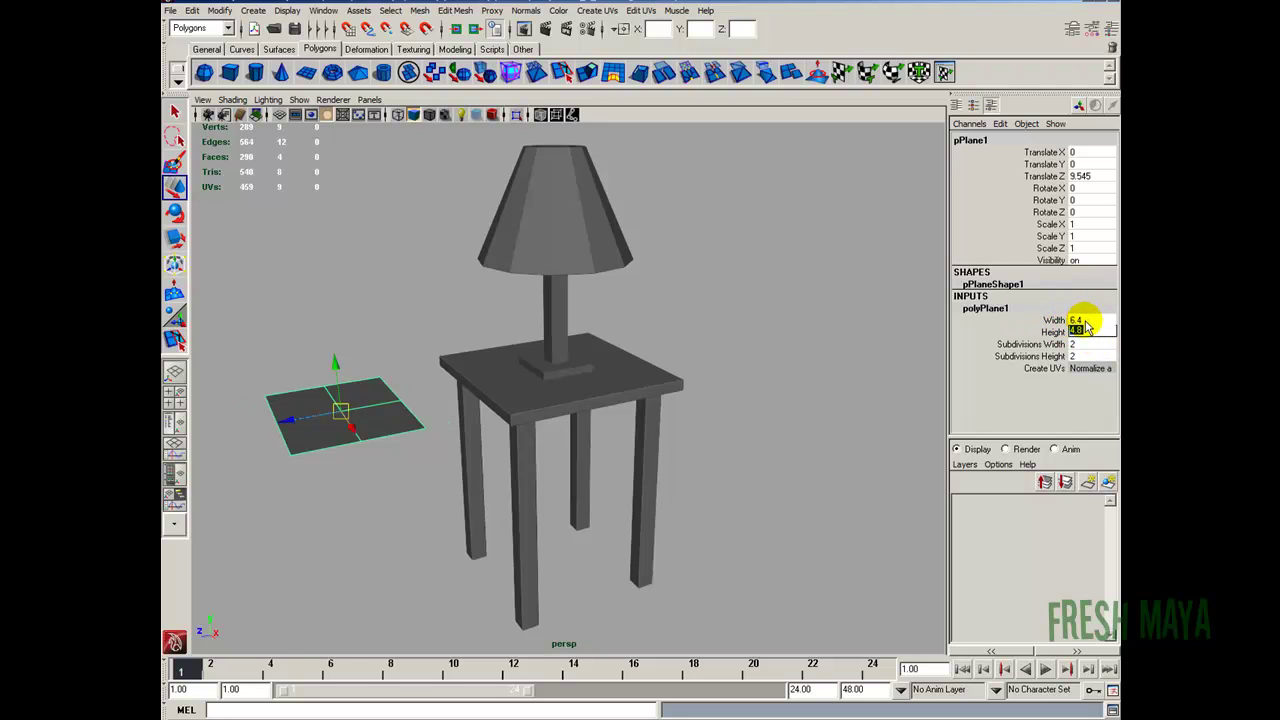
Scale the plane beside the table uniformly down to about 0.457
alt+drag(471, 366, 623, 403)
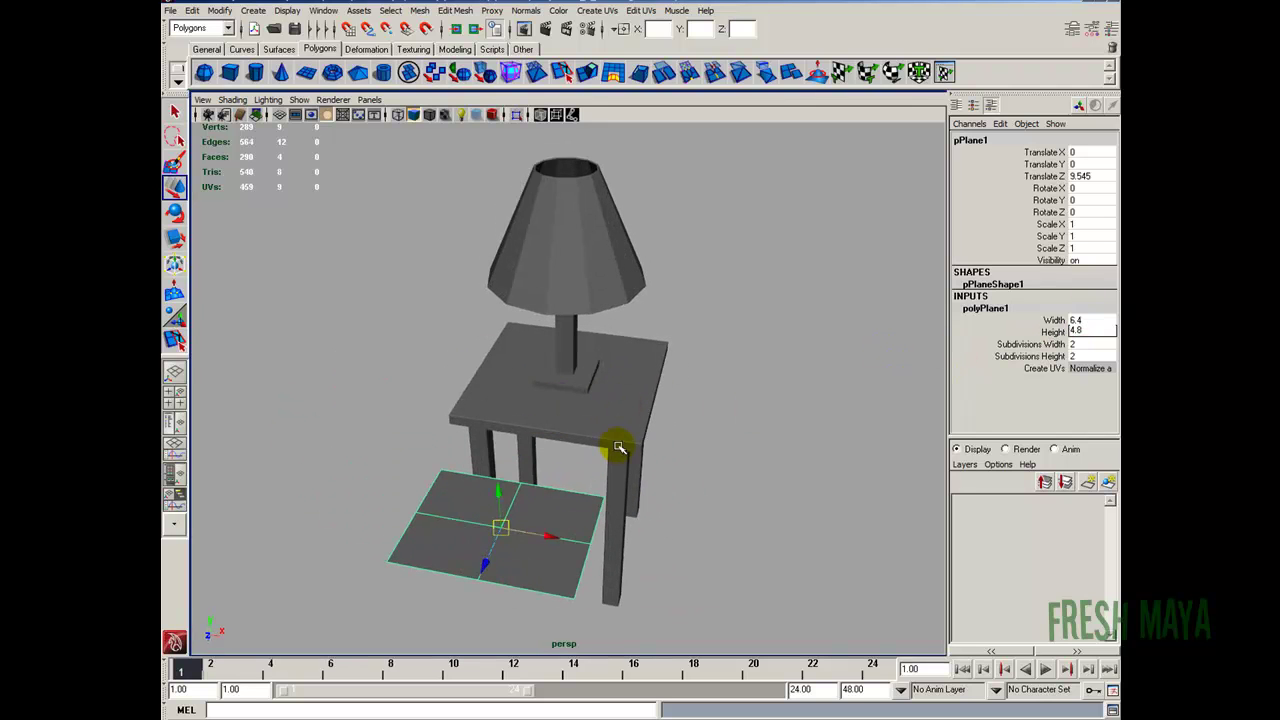
alt+middle_drag(505, 482, 503, 436)
alt+right_drag(503, 436, 568, 440)
key(r)
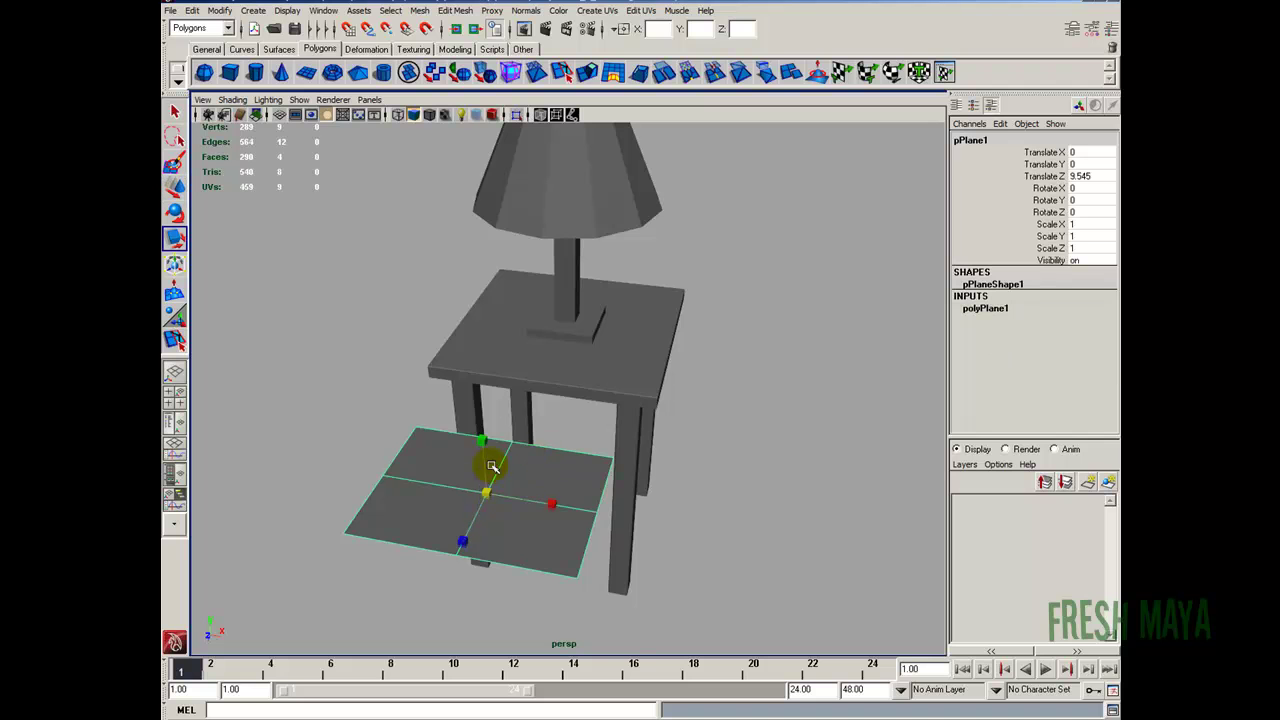
drag(489, 495, 809, 369)
Rename the plane as Picture
double_click(975, 139)
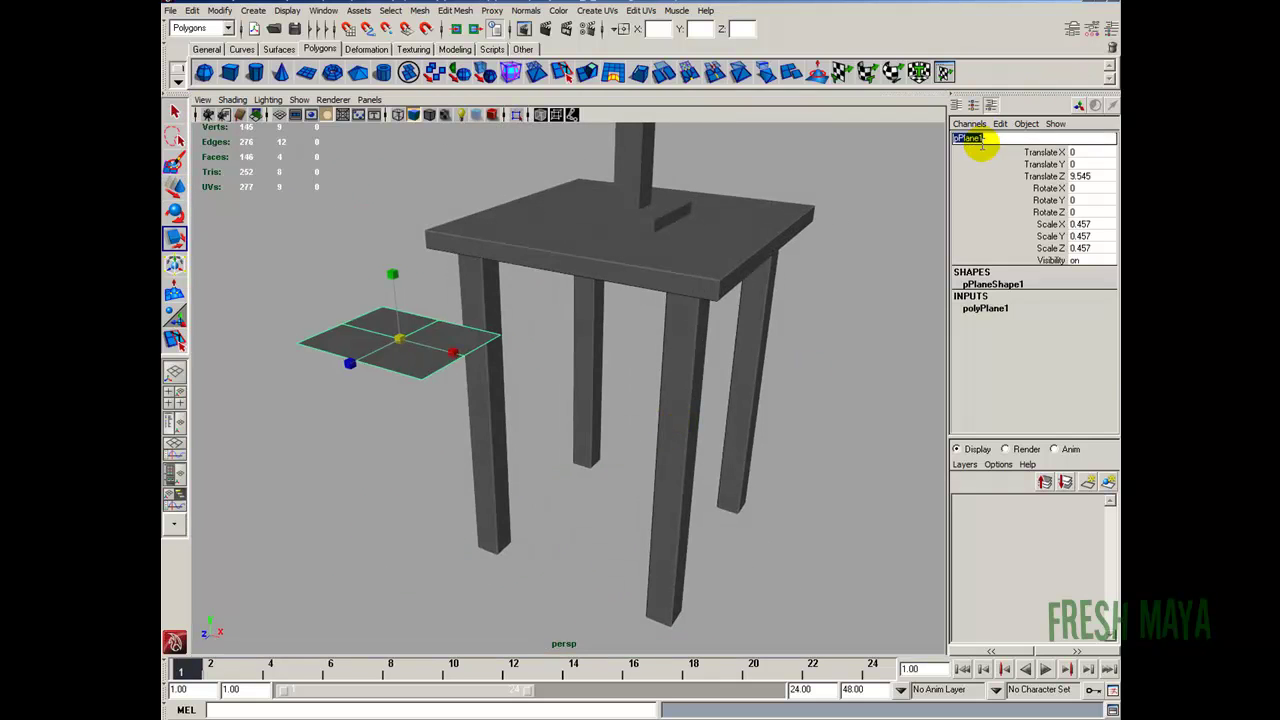
text(Picture)
key(Return)
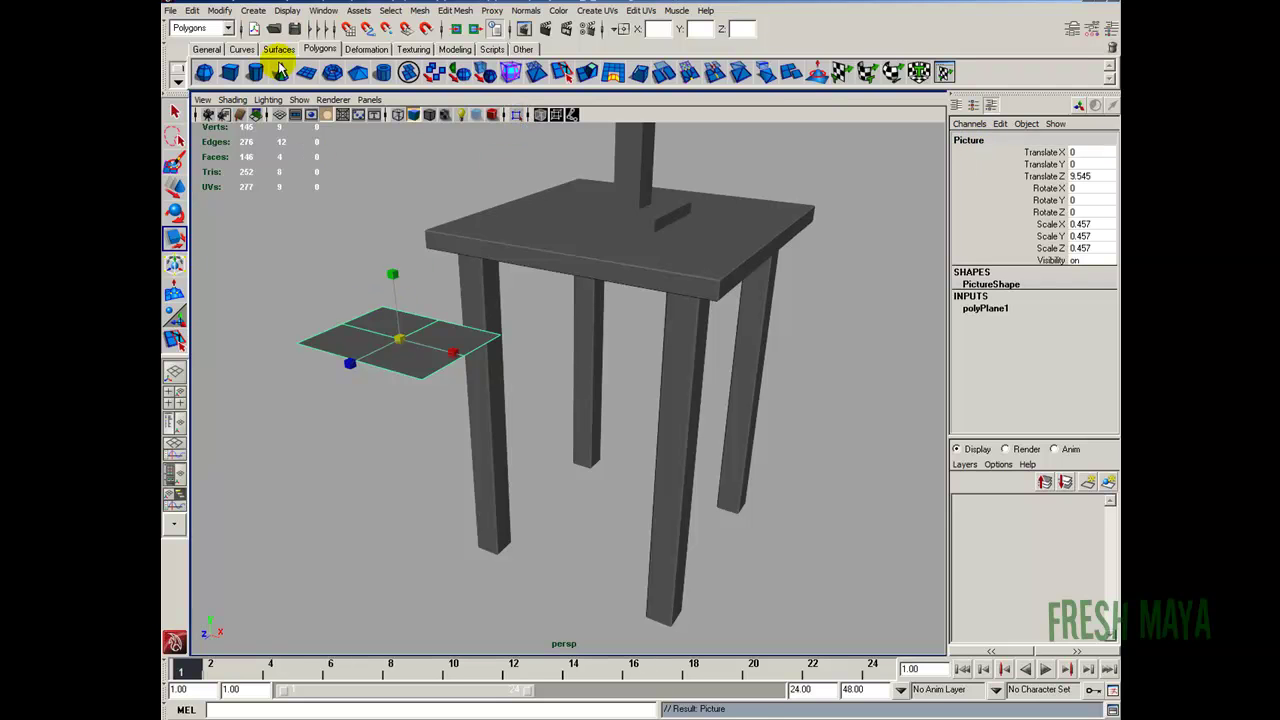
Add a polygon cube centred over the Picture plane and scale it to about 3.54 in X and 2.75 in Z
click(230, 71)
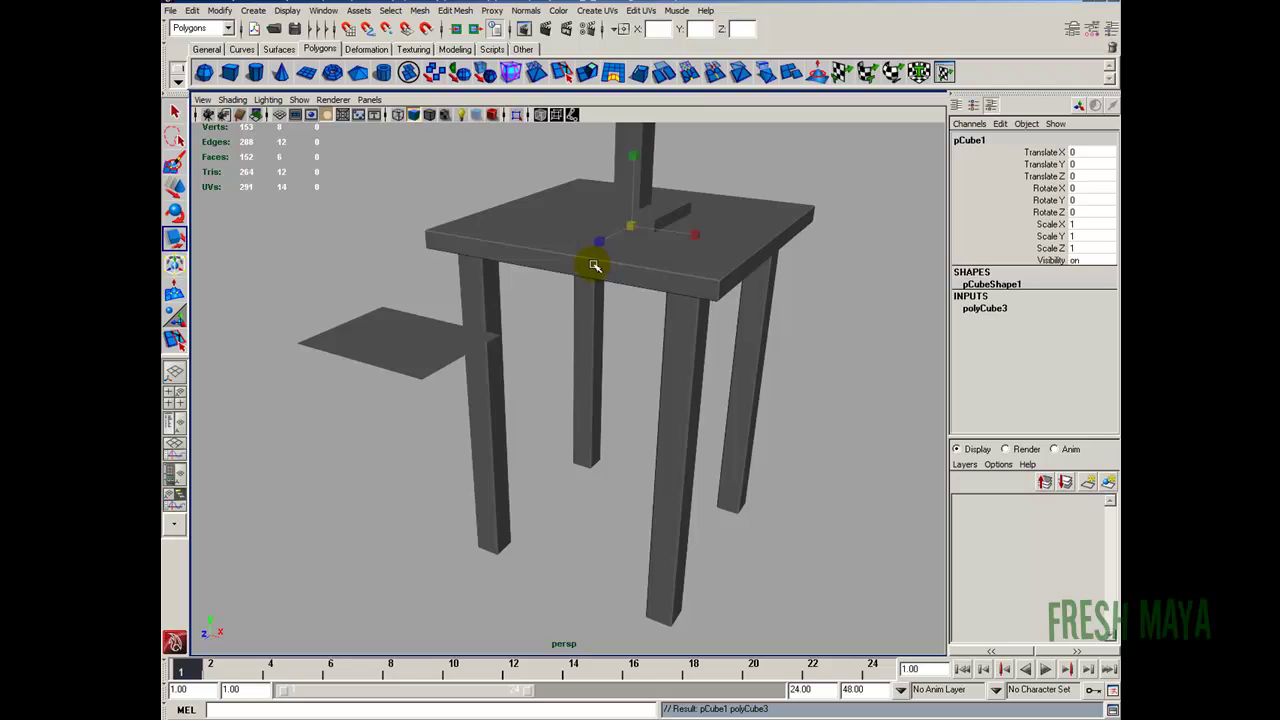
key(space)
key(space)
key(w)
alt+middle_drag(499, 386, 506, 215)
drag(569, 223, 568, 462)
alt+right_drag(568, 462, 577, 494)
alt+middle_drag(577, 494, 613, 392)
alt+right_drag(613, 392, 674, 391)
drag(643, 380, 731, 382)
key(r)
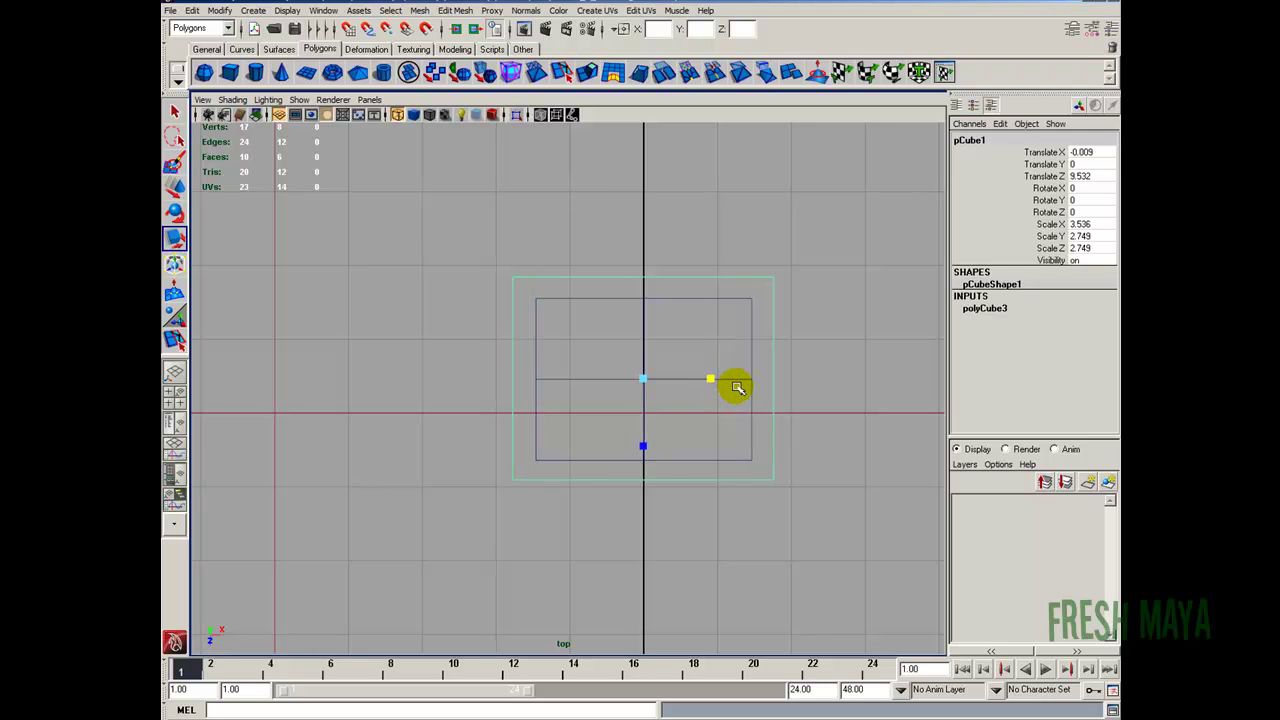
Flatten the cube to about 0.65 in Y and raise it above the Picture plane to about 1.38 in Y
key(space)
key(space)
drag(399, 267, 402, 214)
key(w)
alt+drag(486, 245, 471, 296)
Extrude the flattened cube's top face inward with an offset of 0.3
key(F11)
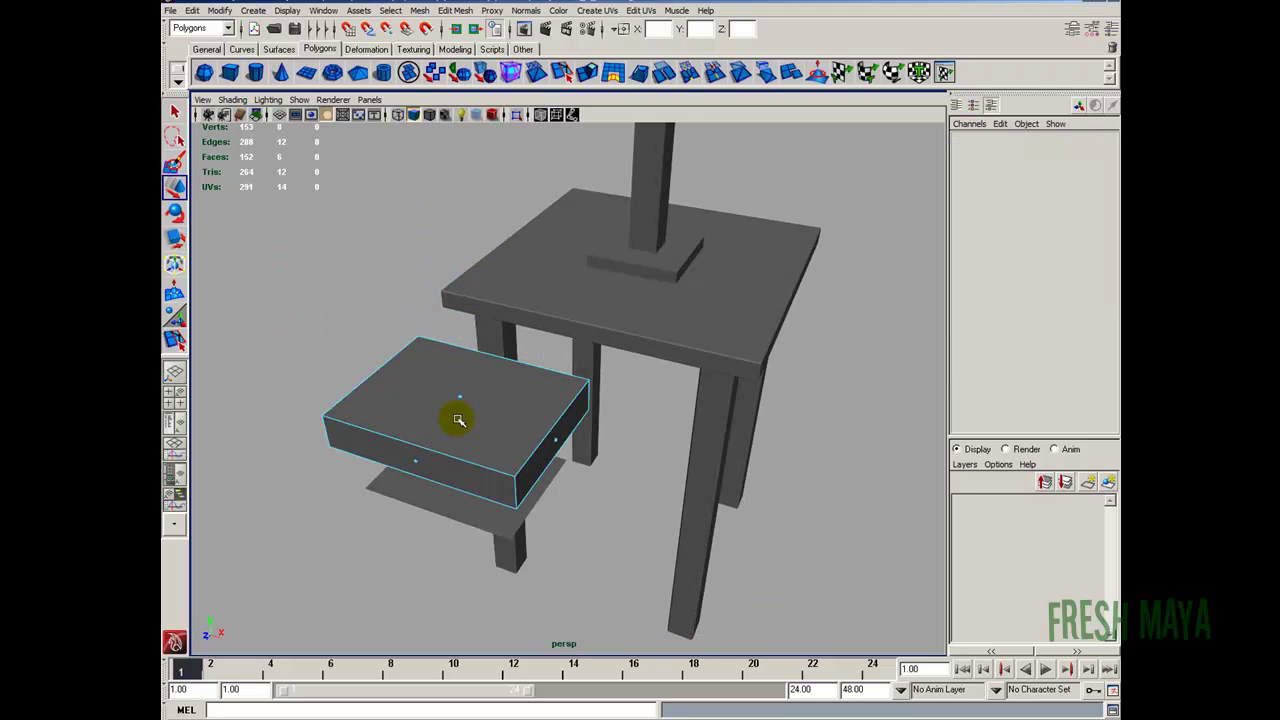
click(463, 399)
click(592, 72)
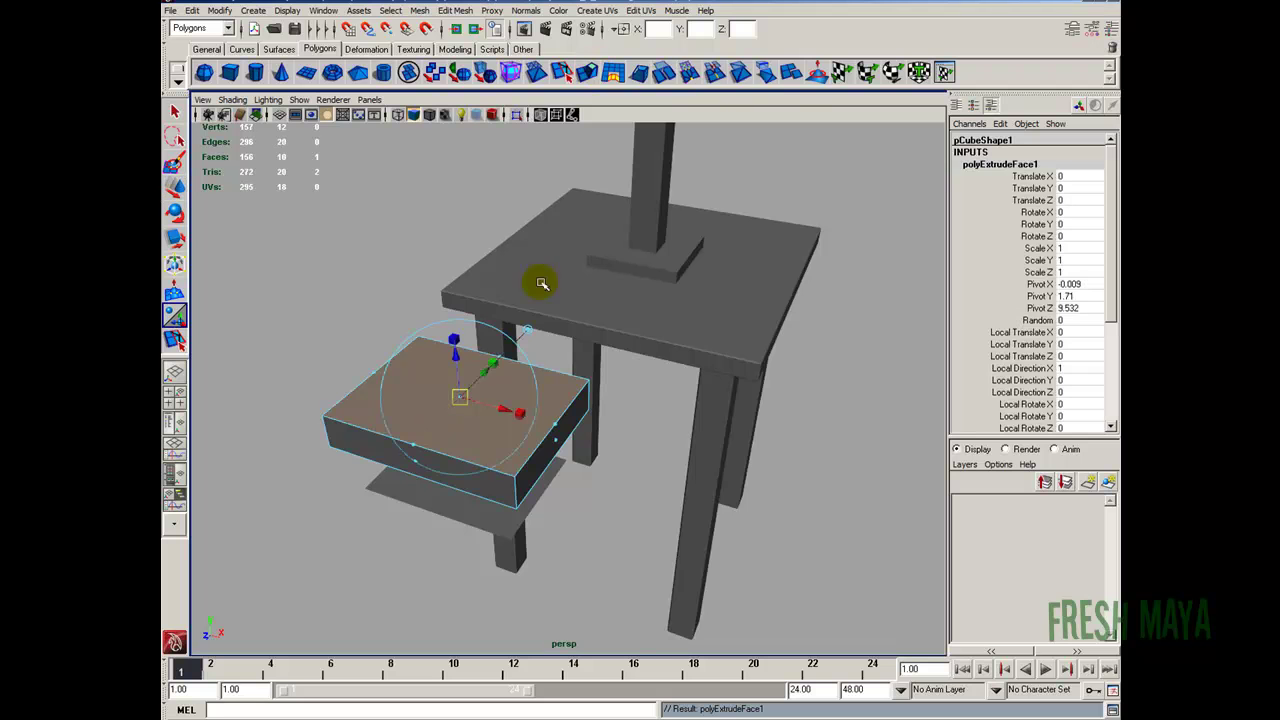
mouse_move(1110, 229)
mouse_down()
mouse_move(1110, 300)
mouse_move(1110, 217)
mouse_up()
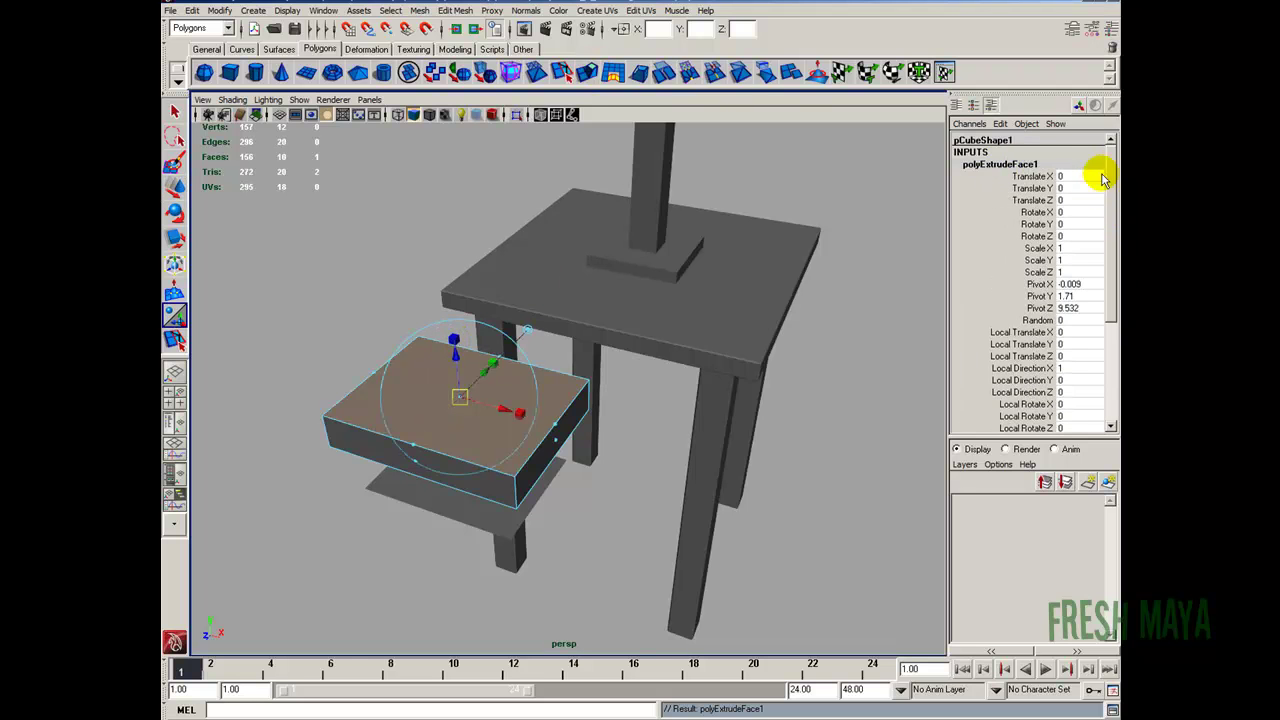
drag(1110, 163, 1114, 271)
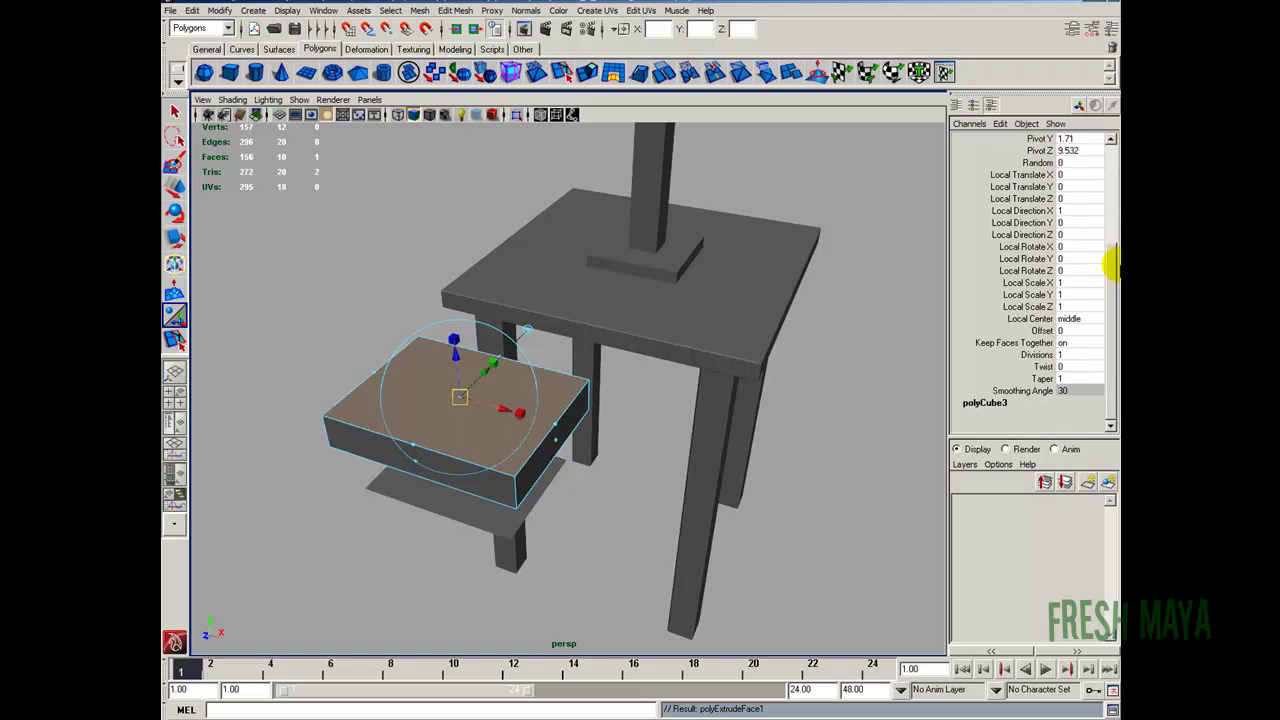
double_click(1060, 331)
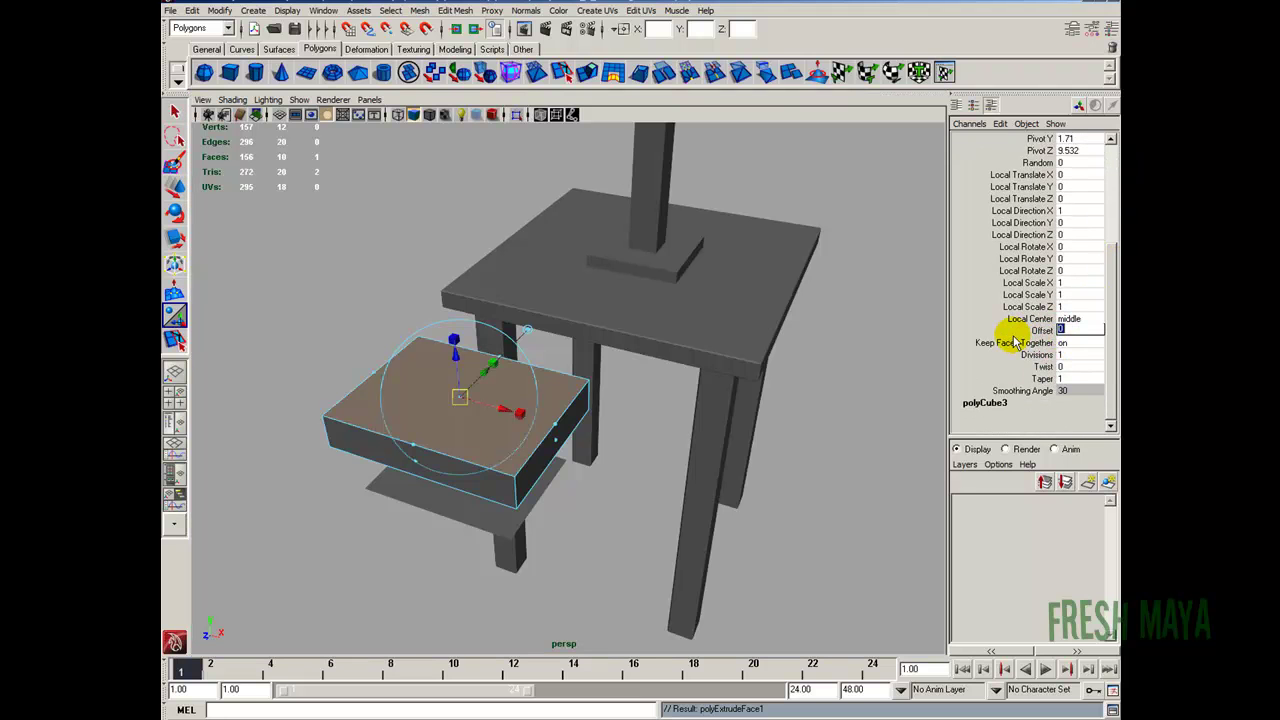
click(1040, 330)
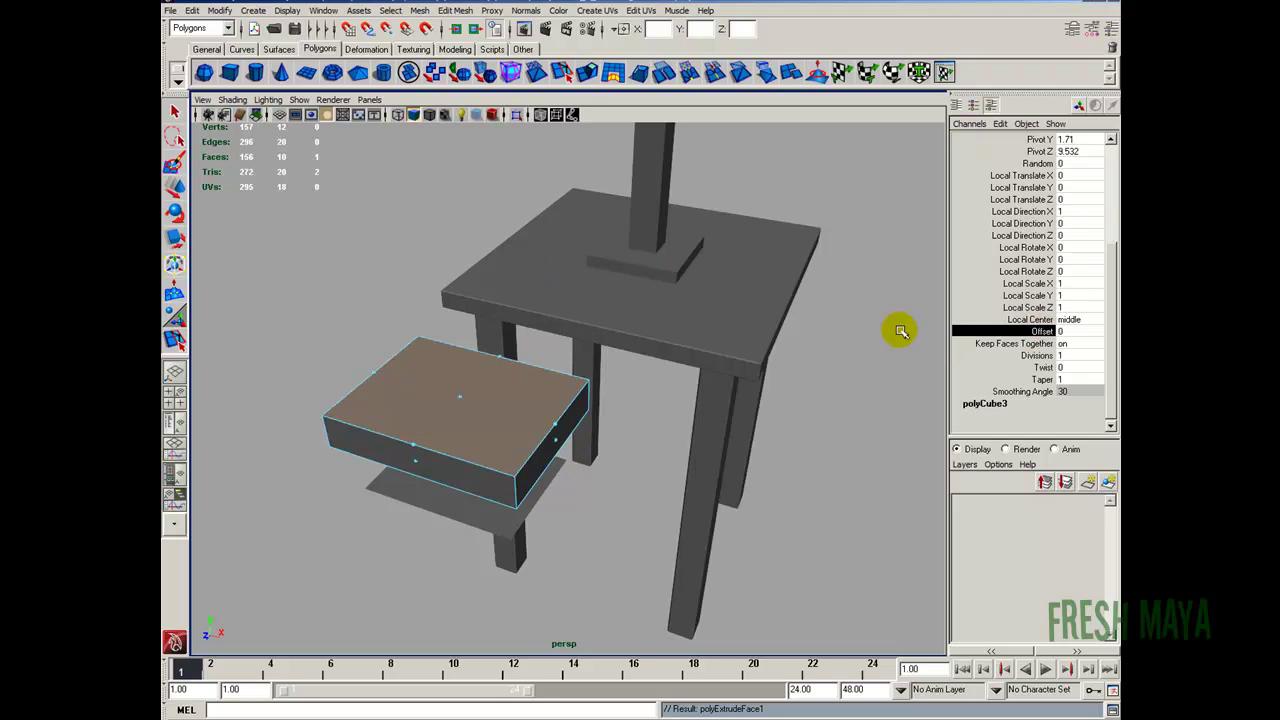
middle_drag(660, 324, 660, 325)
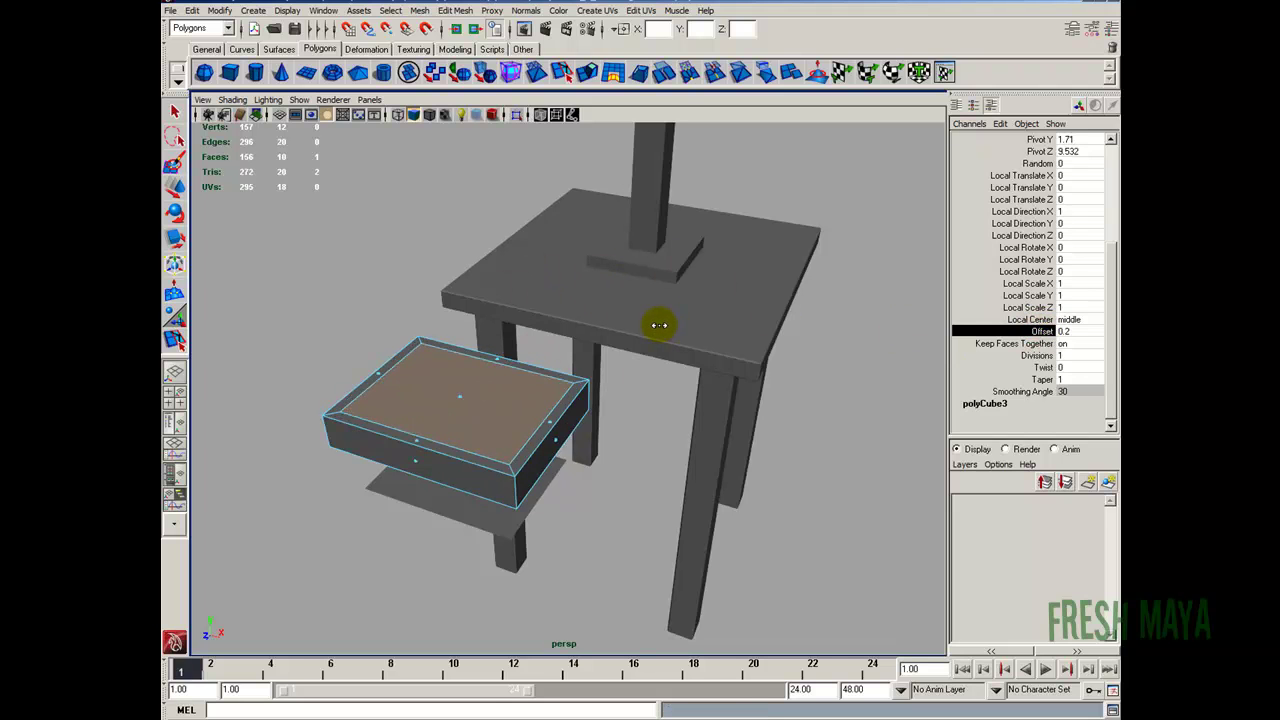
alt+drag(537, 331, 636, 183)
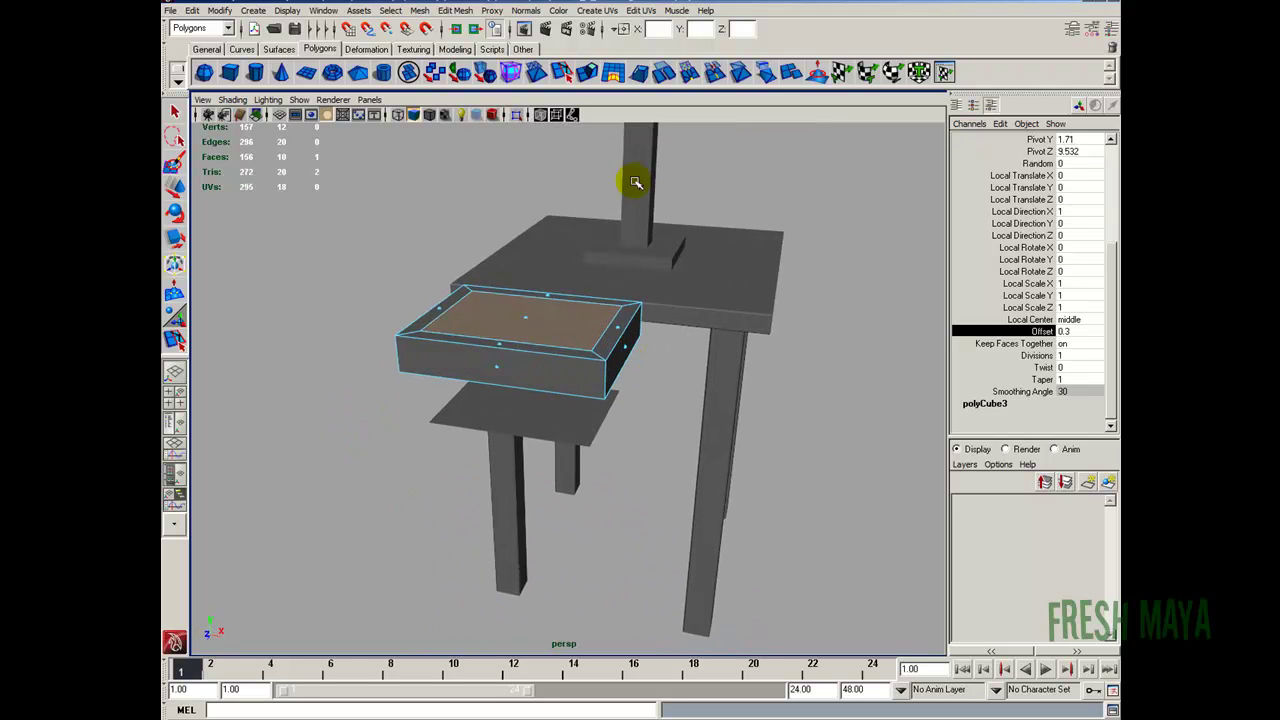
Extrude the inset top face downward to hollow out the picture frame, stopping short of its underside
click(596, 72)
mouse_move(524, 260)
mouse_down()
mouse_move(528, 283)
mouse_move(497, 277)
mouse_move(563, 326)
mouse_move(531, 277)
mouse_up()
click(515, 264)
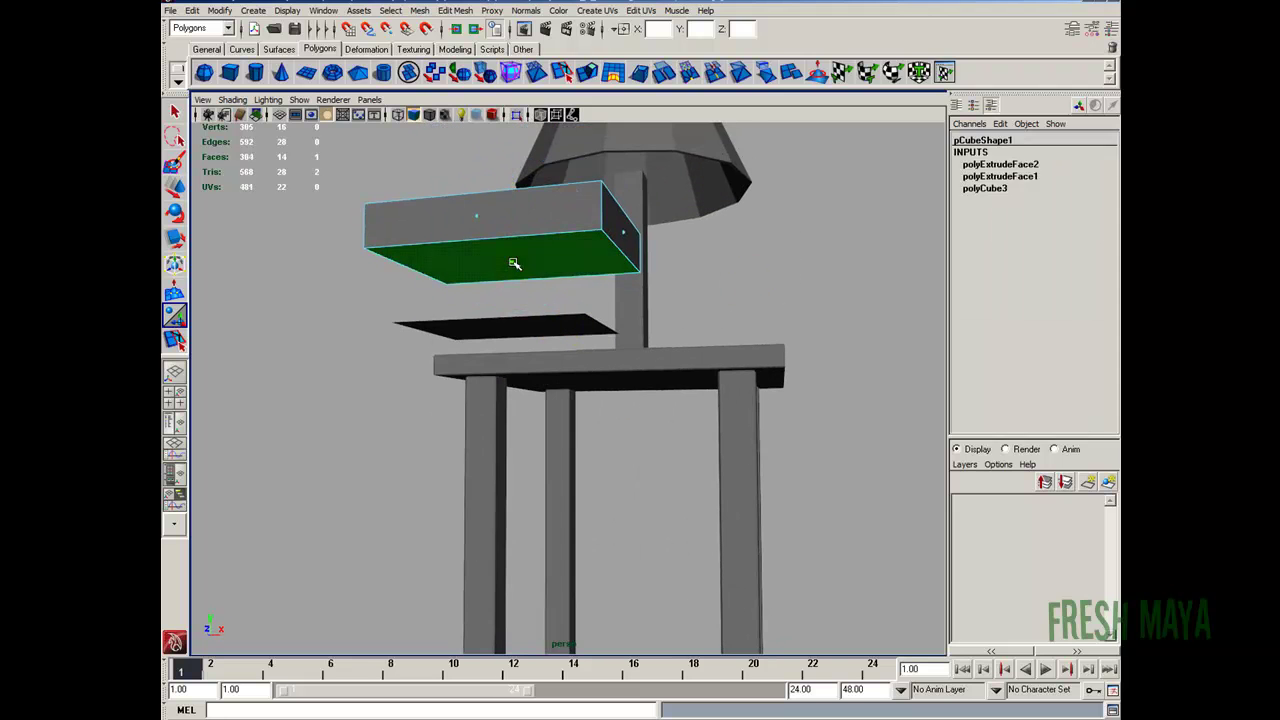
alt+drag(561, 218, 543, 280)
alt+drag(523, 360, 530, 328)
key(F8)
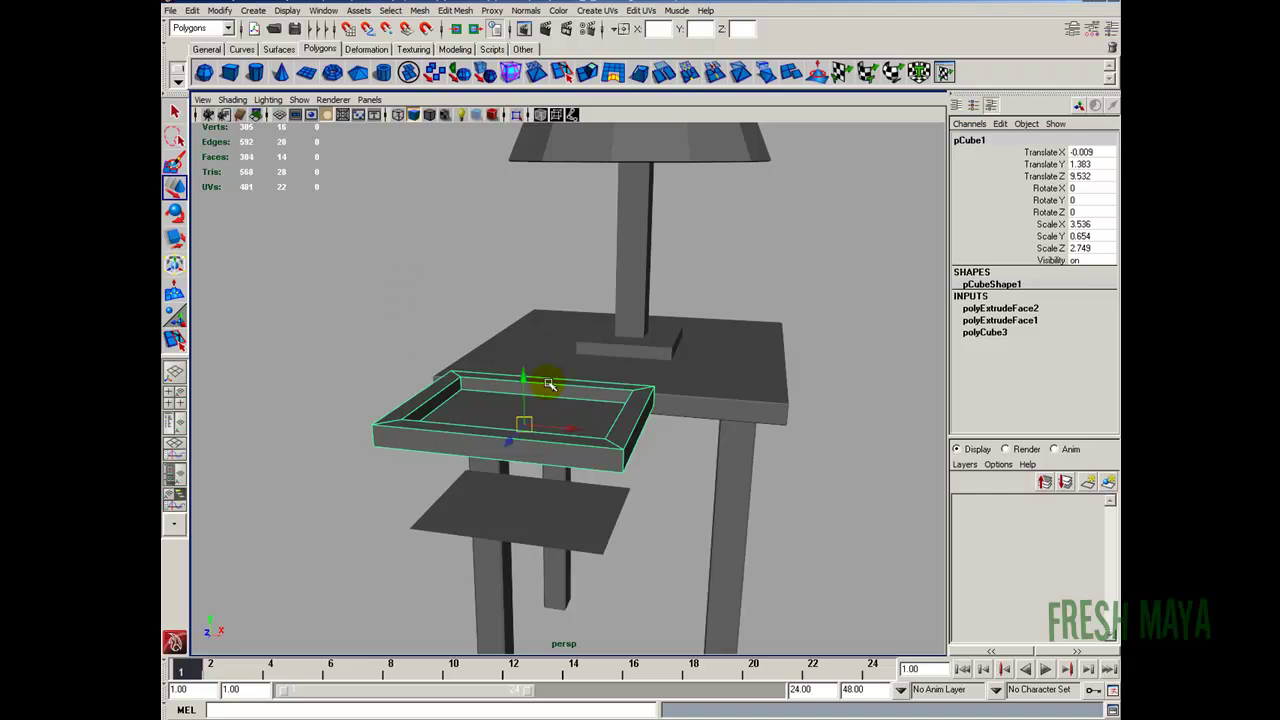
Bevel the edges of the whole picture frame and inspect the rounded corners
click(463, 12)
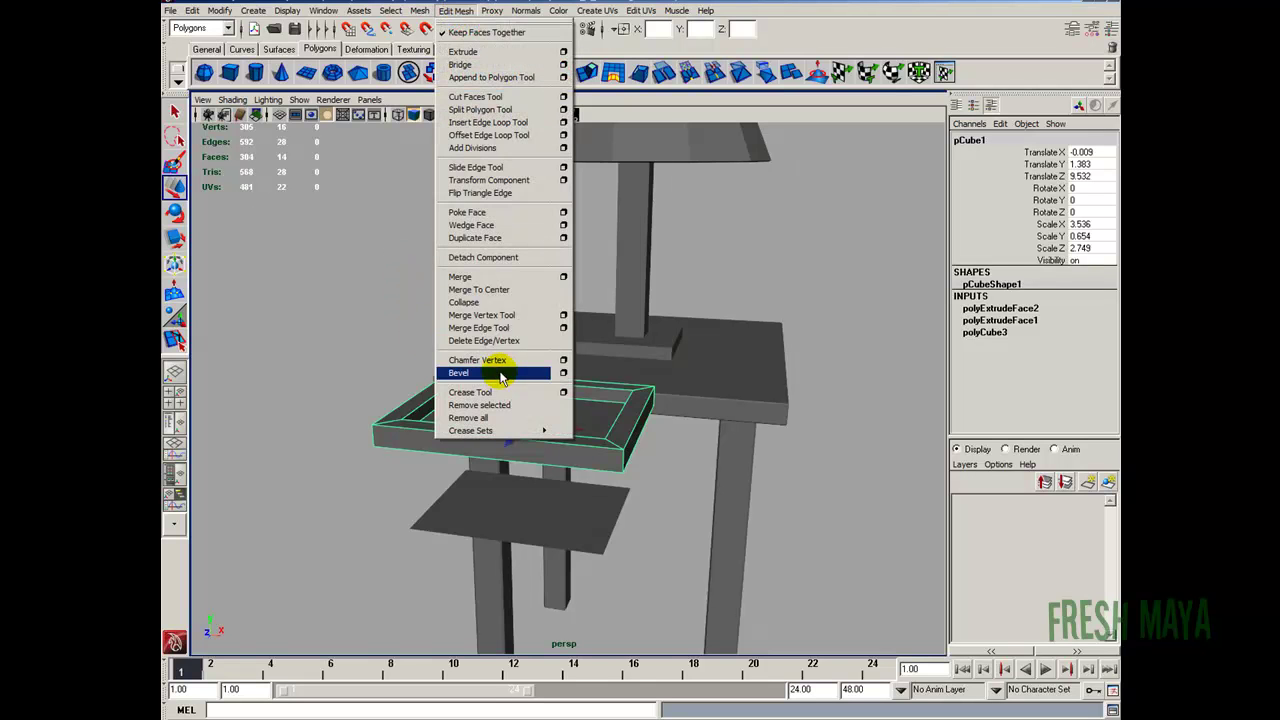
click(500, 366)
alt+drag(700, 280, 611, 397)
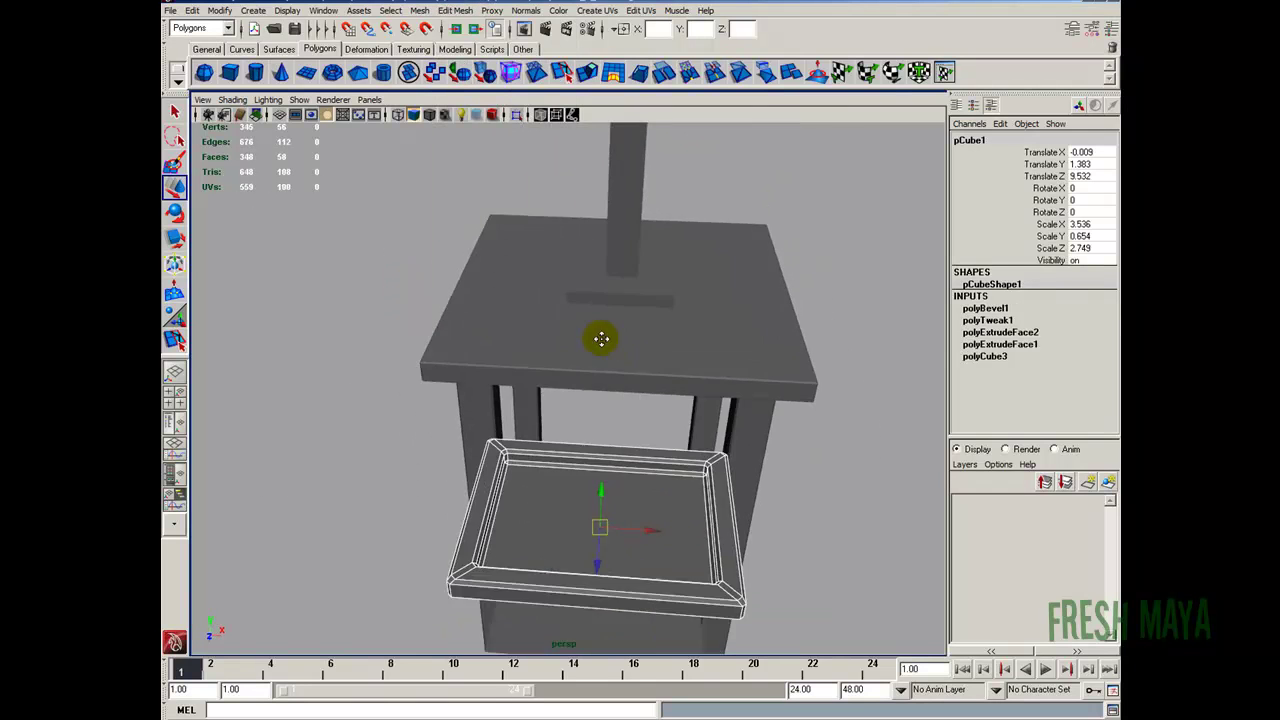
alt+middle_drag(611, 397, 581, 237)
alt+right_drag(581, 237, 586, 309)
key(F11)
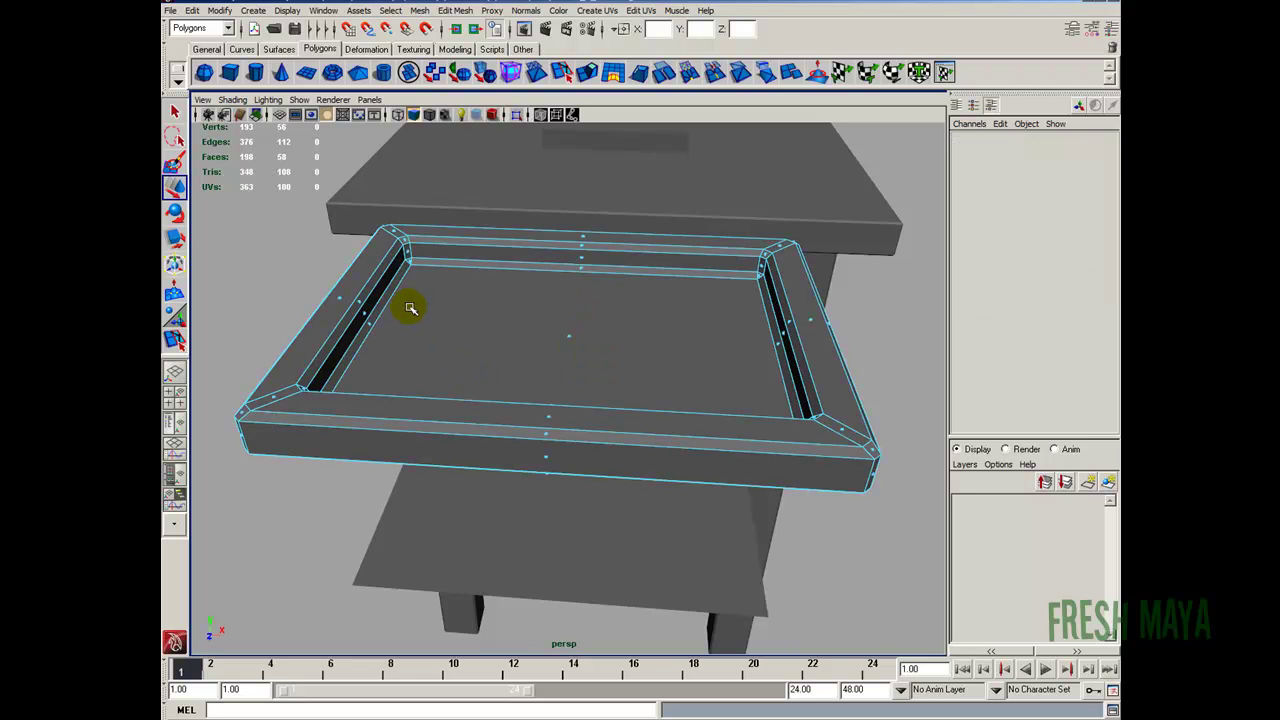
key(F8)
click(285, 250)
Fit the Picture plane into the frame's recess at about 1.59 in Y and scale it uniformly to about 0.469
scroll(423, 288, down, 5)
alt+drag(423, 288, 492, 311)
click(462, 362)
key(r)
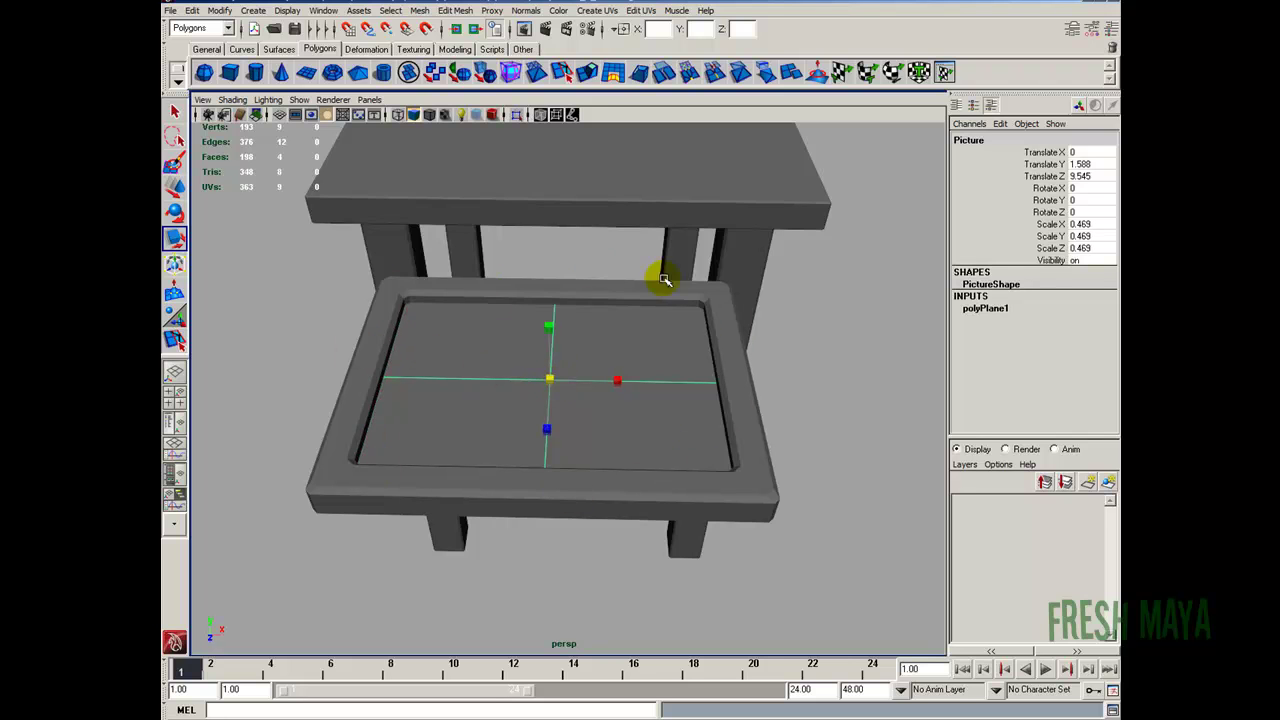
key(w)
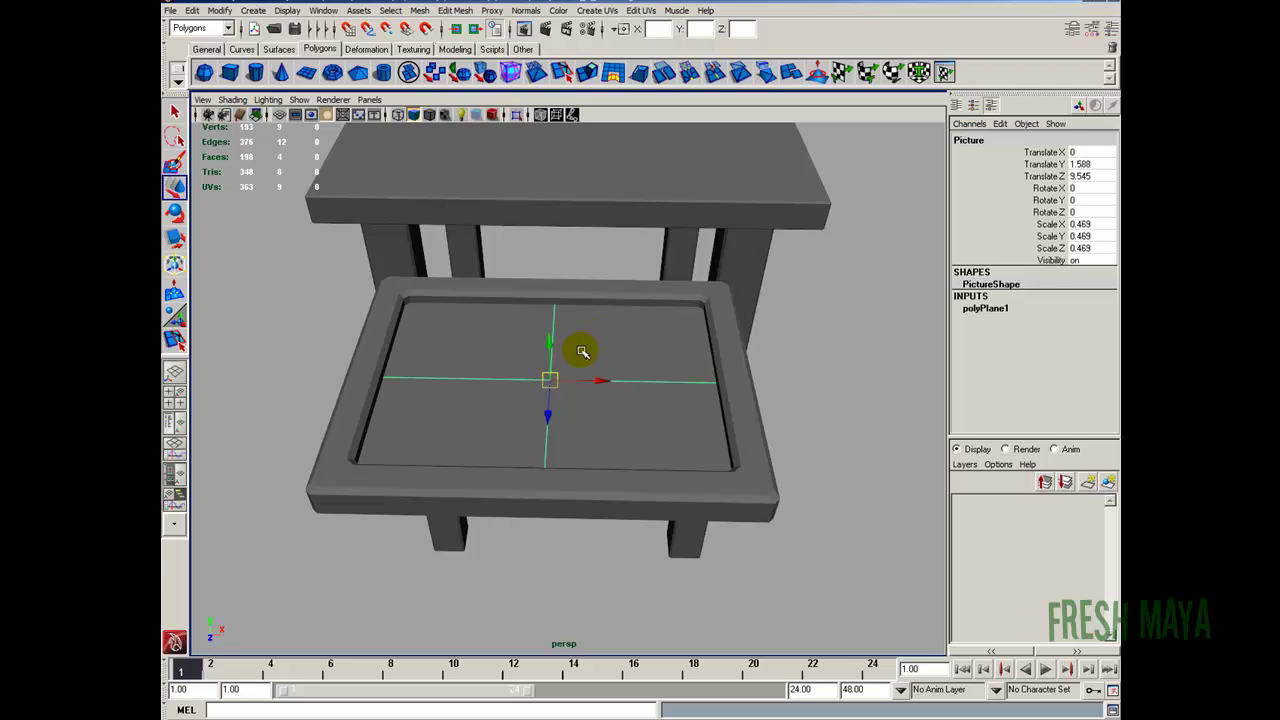
Duplicate the Picture plane, place the copy just above it at about 1.64 in Y, and rename the copy as Glass
drag(551, 343, 550, 343)
key(ctrl+d)
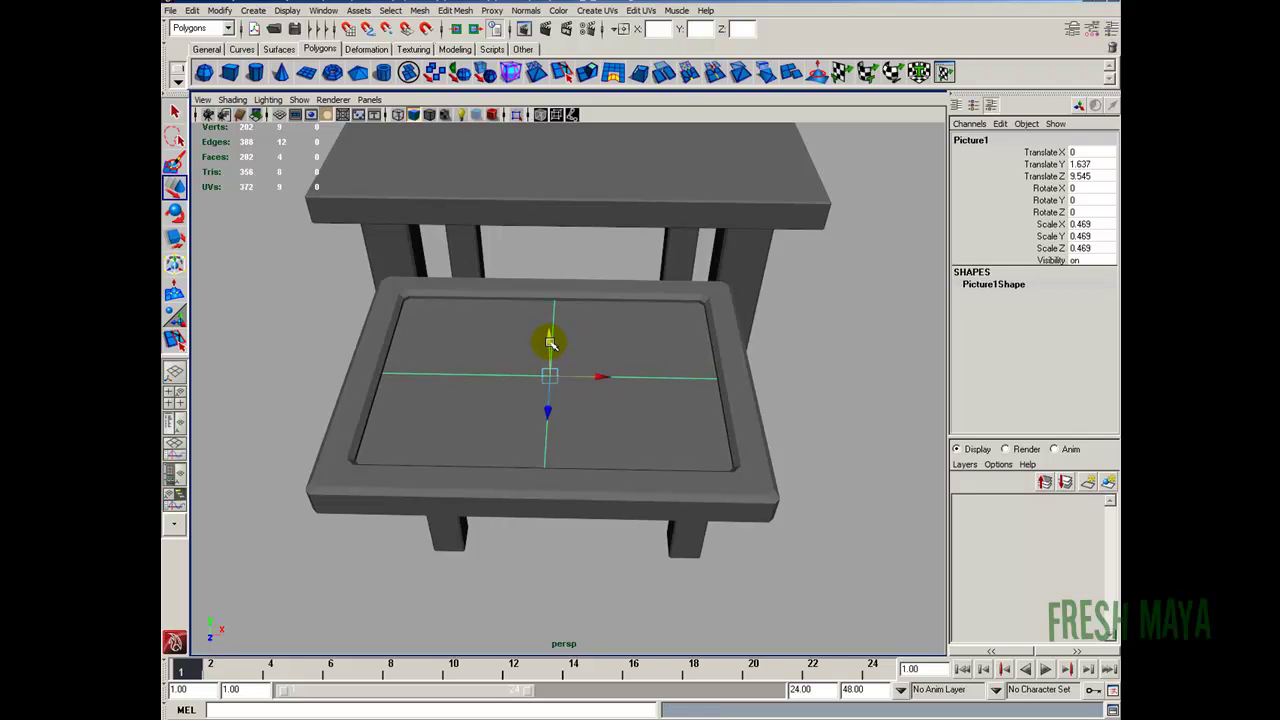
double_click(971, 140)
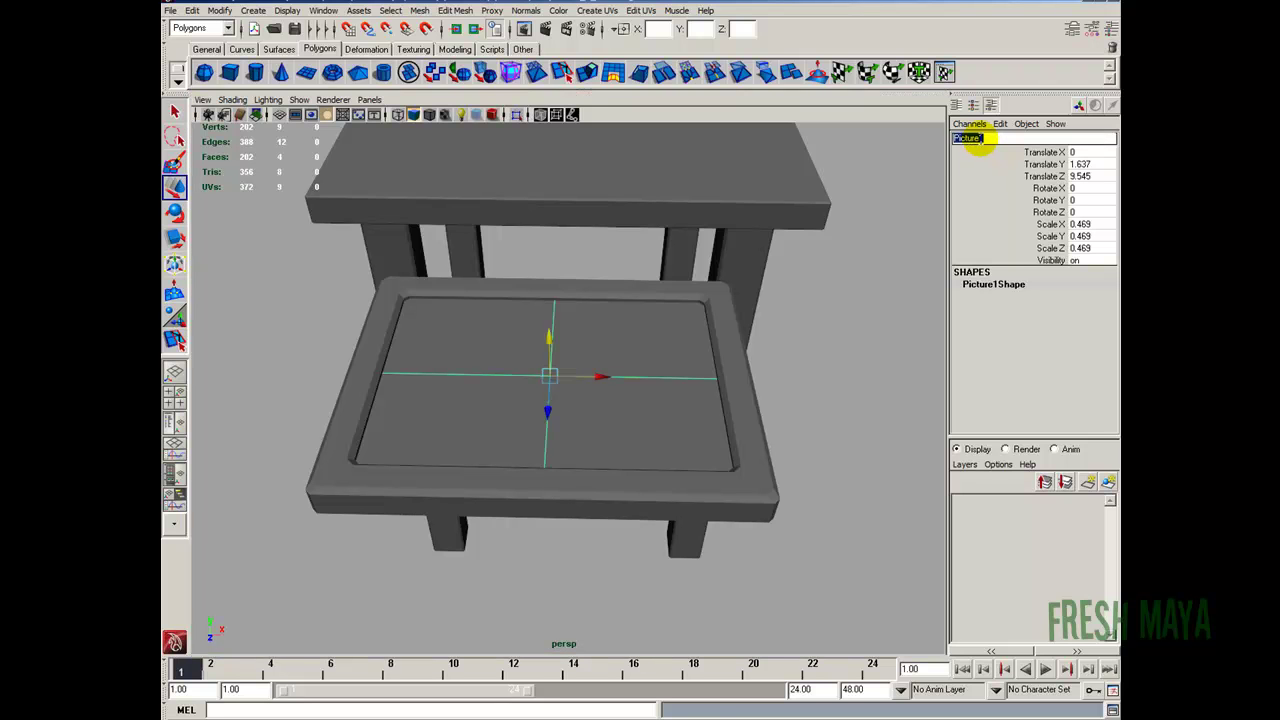
text(Glass)
key(Return)
Examine the framed picture and its size relative to the table and lamp from several angles
alt+drag(491, 400, 554, 417)
alt+drag(481, 378, 521, 394)
alt+right_drag(521, 394, 852, 257)
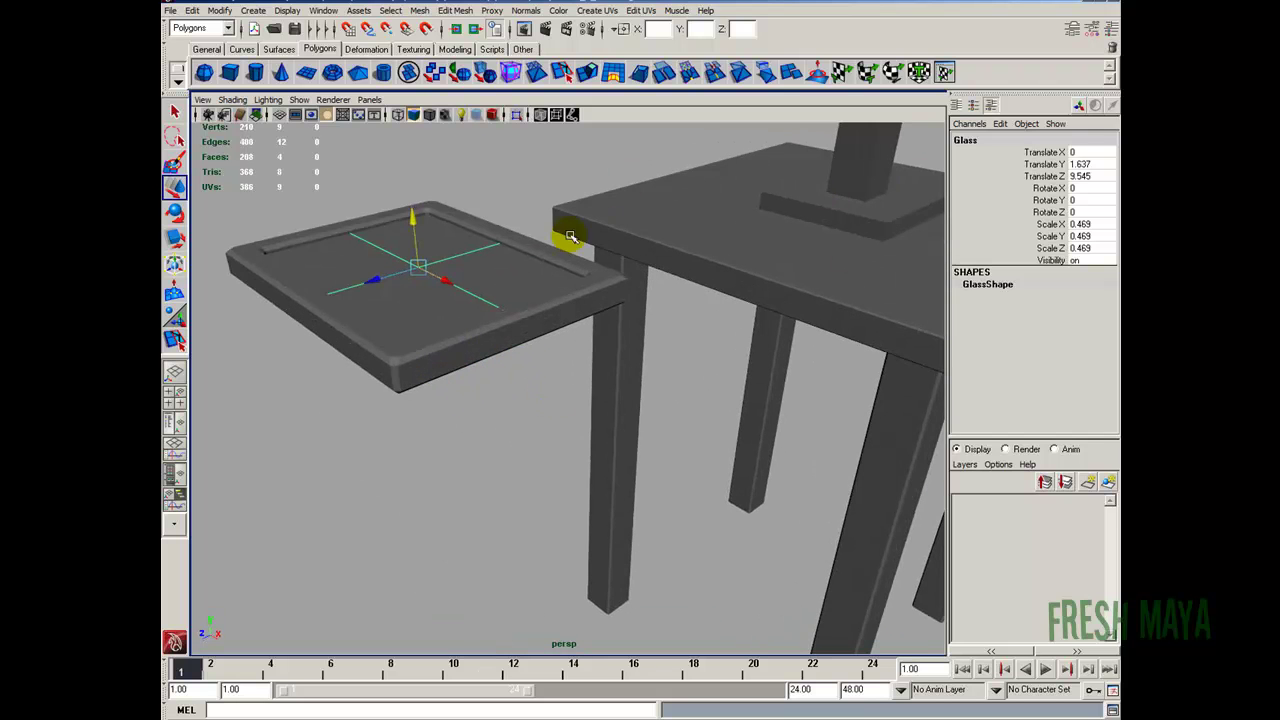
alt+right_drag(599, 225, 516, 285)
alt+drag(557, 326, 556, 358)
alt+right_drag(674, 374, 606, 369)
alt+drag(606, 369, 543, 334)
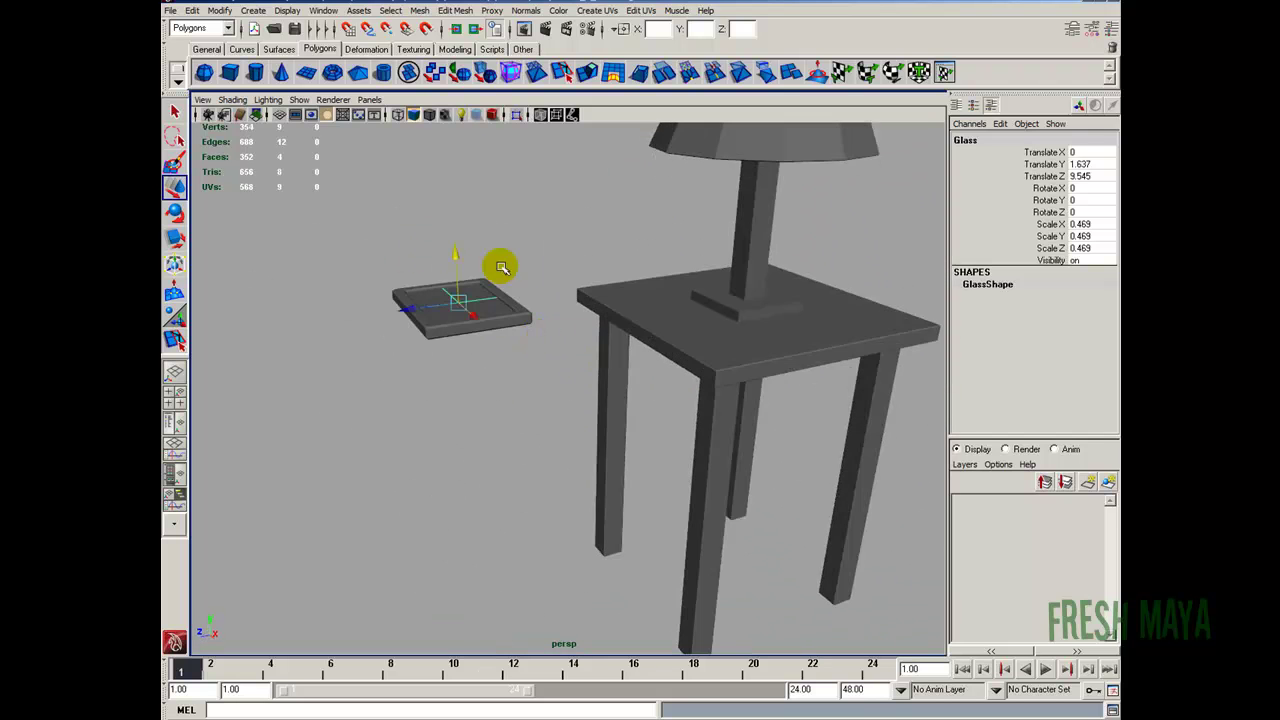
alt+right_drag(743, 283, 649, 283)
alt+right_drag(743, 291, 584, 276)
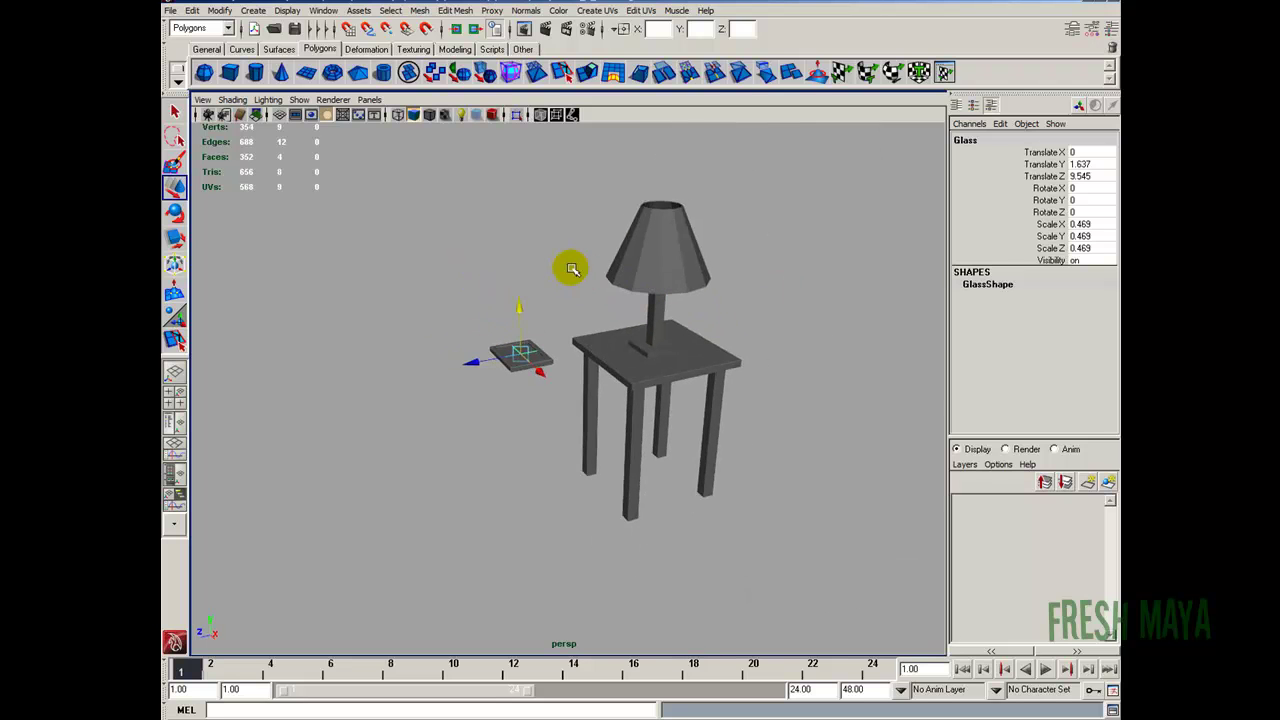
Add a polygon cube around the scene and scale it uniformly to about 22 so it encloses the table and lamp
click(584, 275)
click(230, 72)
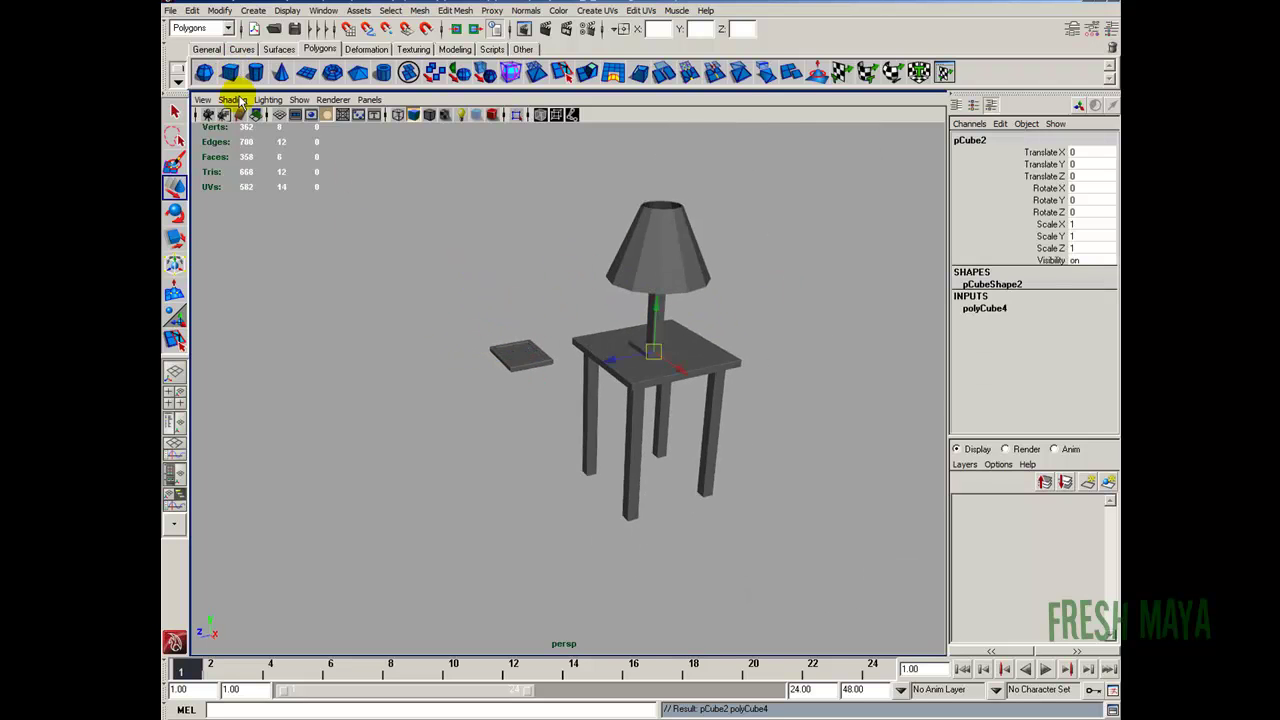
key(r)
drag(653, 352, 937, 374)
alt+drag(545, 402, 691, 386)
alt+right_drag(691, 386, 570, 393)
alt+drag(570, 393, 600, 380)
Delete four faces of the large cube, keeping only one back wall and the floor
key(F11)
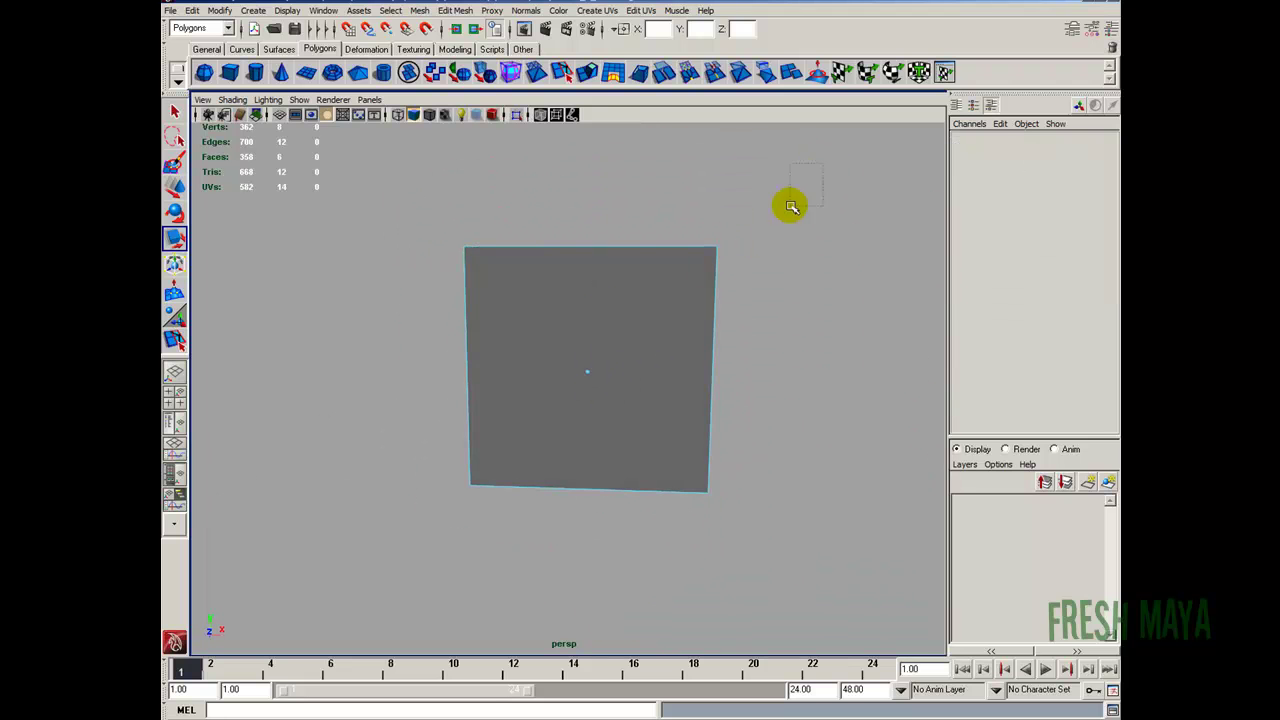
drag(548, 421, 548, 421)
alt+drag(548, 421, 451, 451)
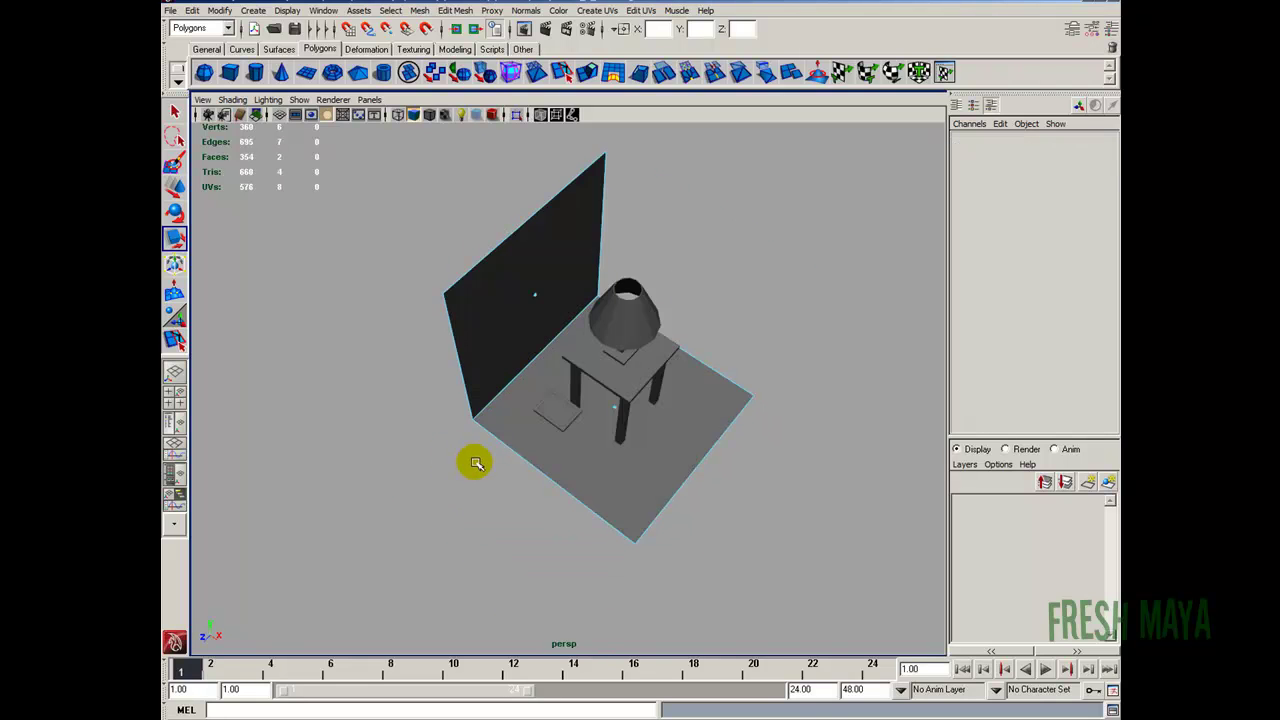
alt+drag(474, 460, 476, 395)
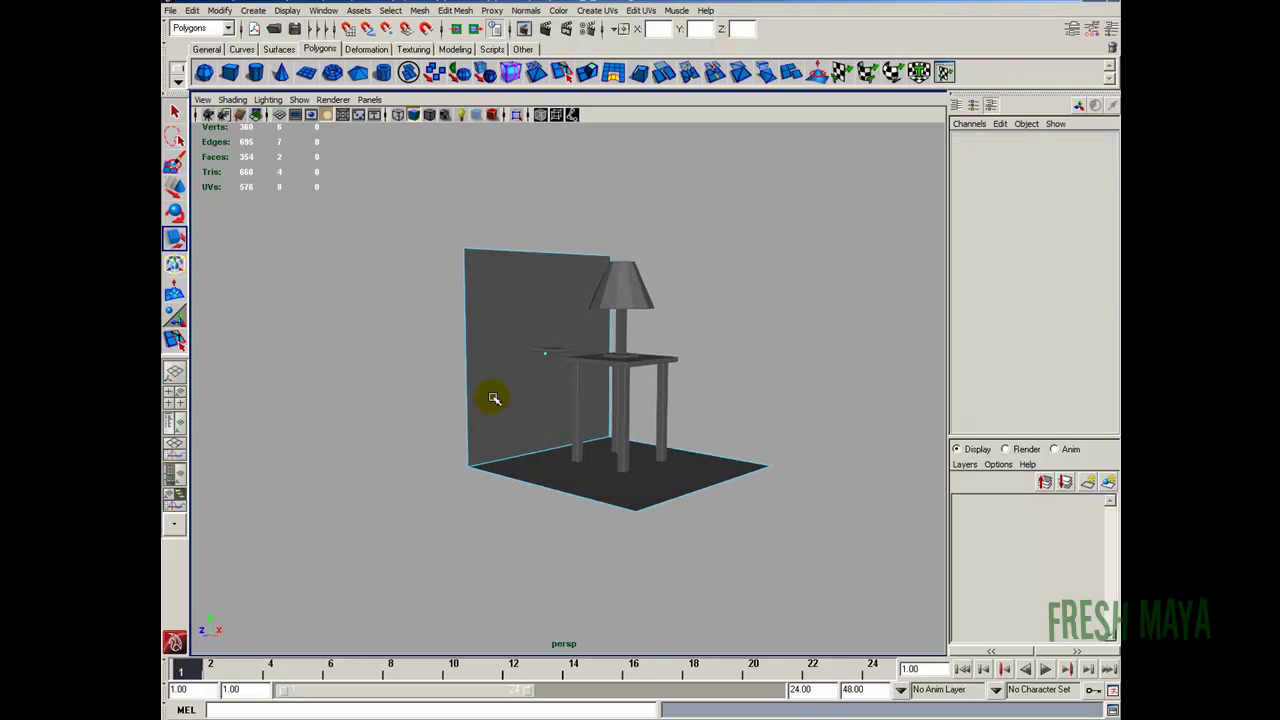
Move the wall and floor behind and under the table, to about 7 in X and 0.56 in Y
key(F8)
key(space)
key(space)
alt+right_drag(523, 434, 540, 278)
drag(553, 270, 543, 257)
key(space)
key(space)
alt+drag(478, 354, 590, 374)
drag(652, 315, 509, 366)
click(448, 324)
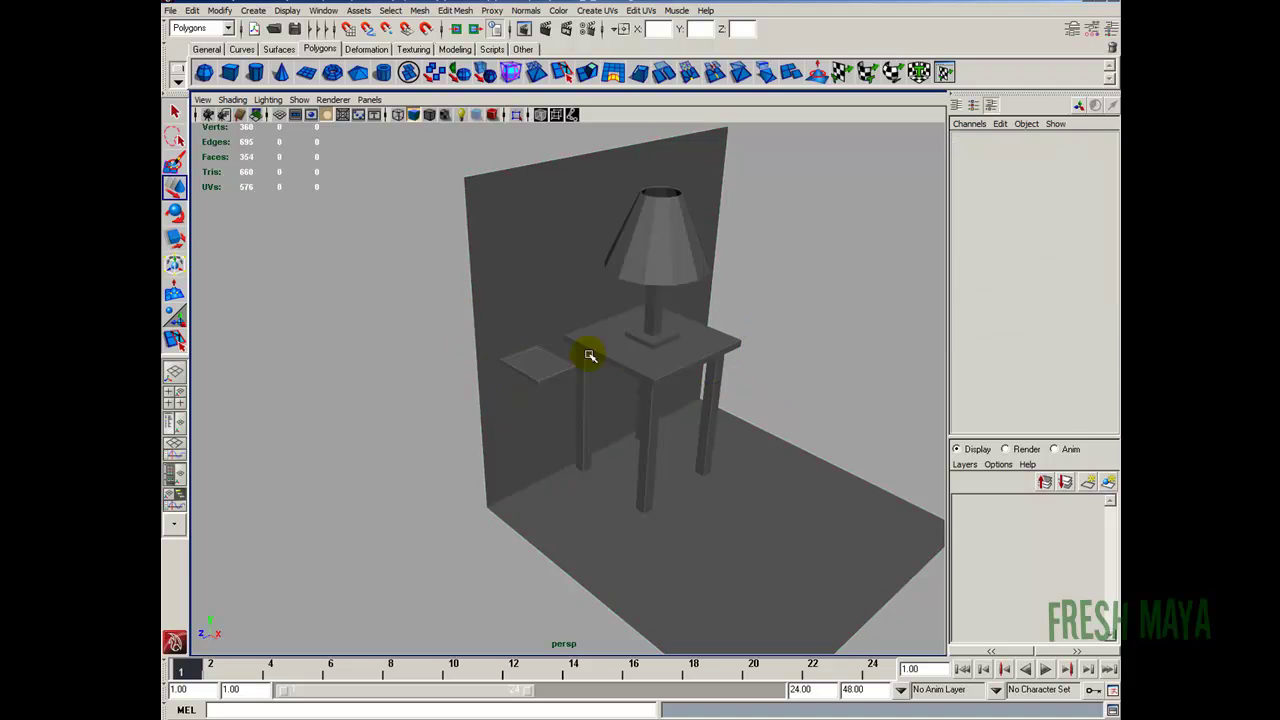
Delete the floor face beneath the table, keeping only the back wall
alt+drag(626, 358, 576, 301)
alt+drag(691, 324, 580, 369)
scroll(571, 331, down, 4)
scroll(569, 366, up, 4)
scroll(566, 372, down, 4)
alt+middle_drag(571, 383, 571, 332)
scroll(586, 340, up, 3)
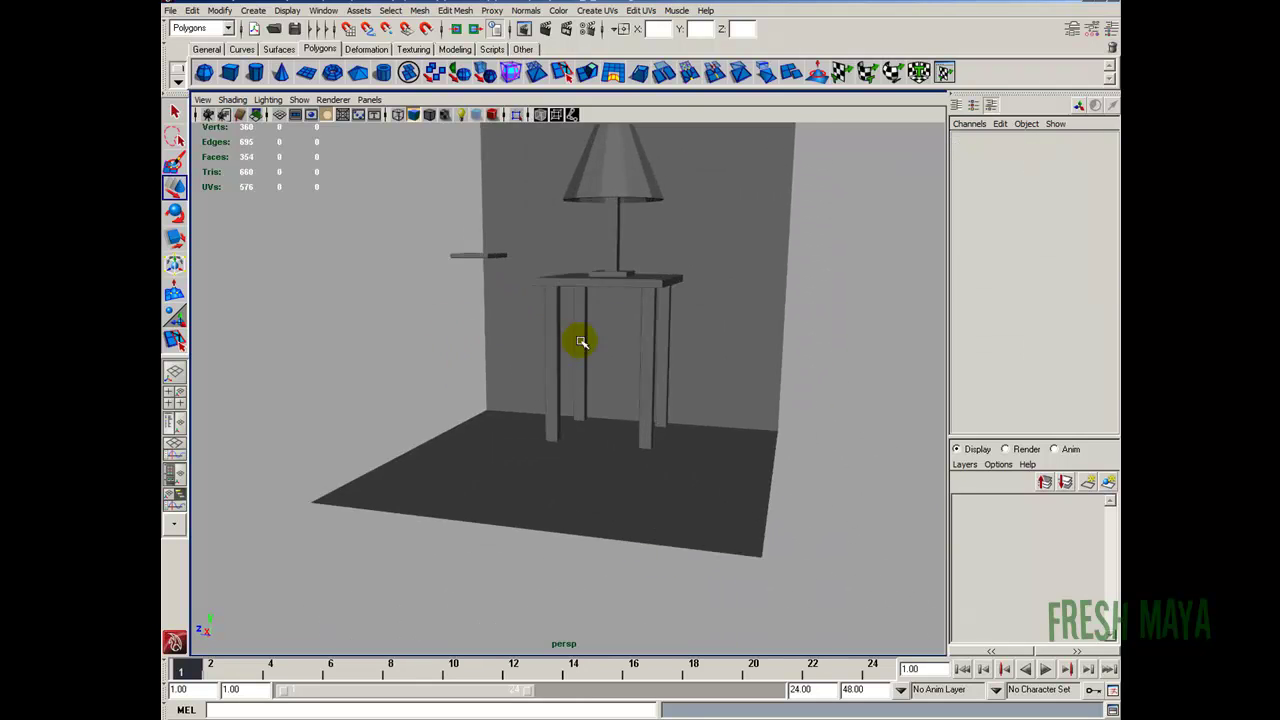
alt+drag(586, 340, 583, 440)
click(582, 506)
right_drag(590, 501, 621, 526)
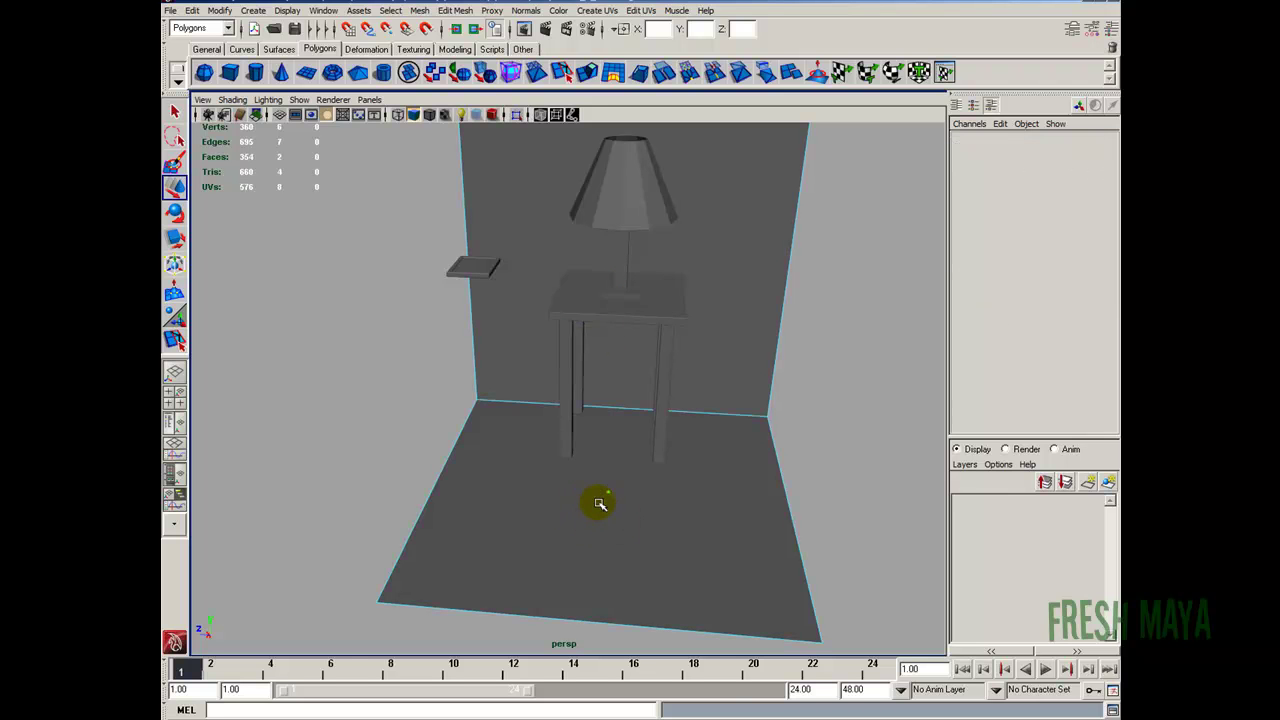
key(Delete)
key(F8)
Rename the remaining back wall plane behind the table as Wall
alt+drag(591, 466, 546, 486)
scroll(546, 486, up, 3)
alt+middle_drag(587, 440, 577, 496)
scroll(560, 474, down, 2)
alt+drag(560, 474, 529, 411)
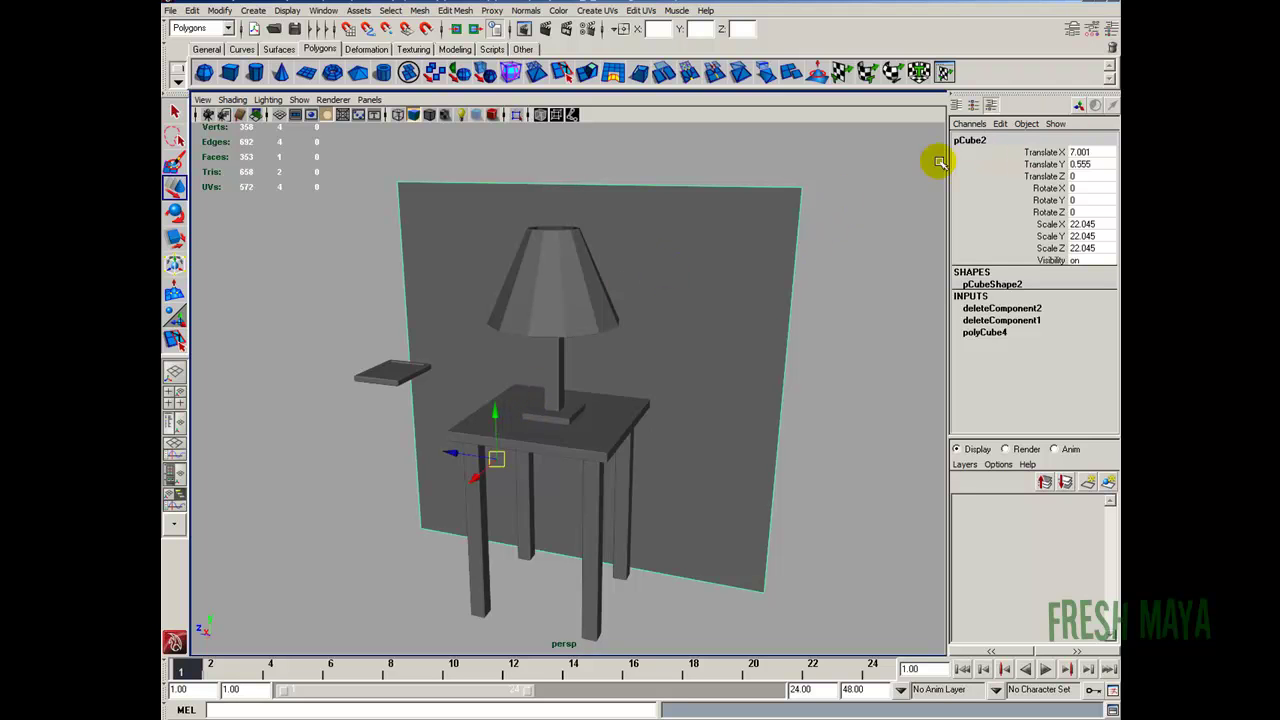
click(968, 139)
text(W)
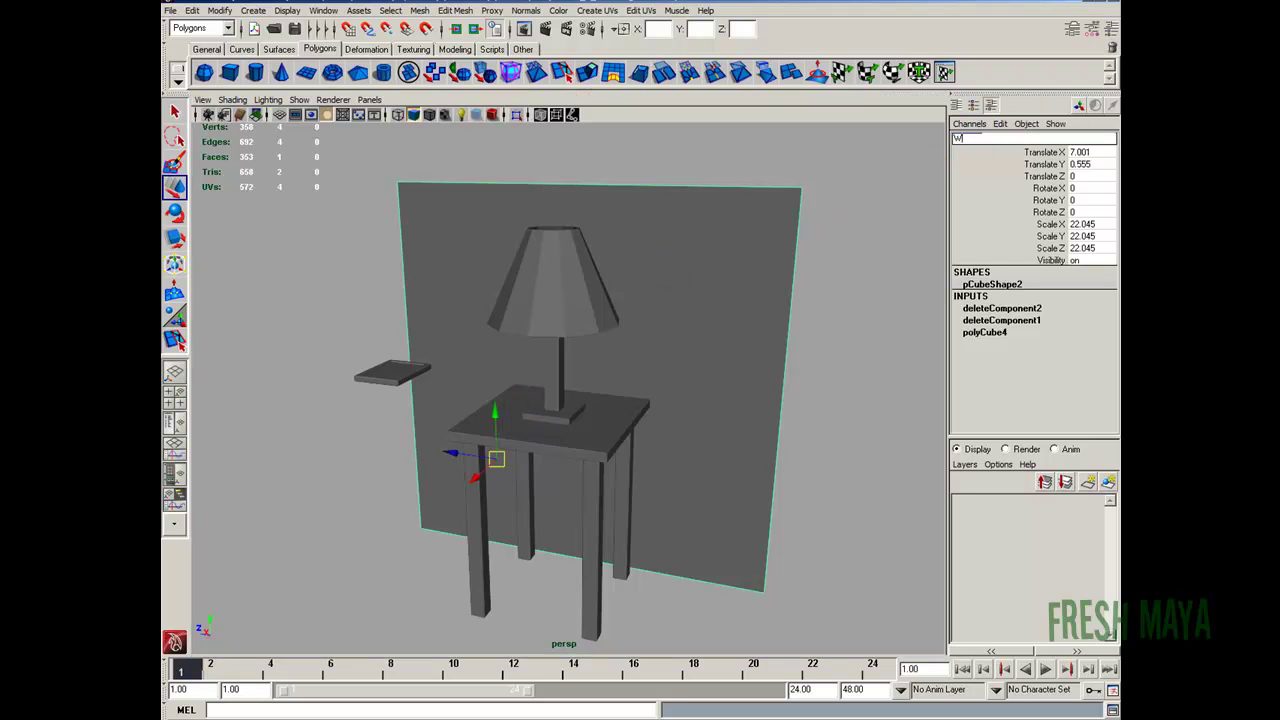
text(all)
key(Return)
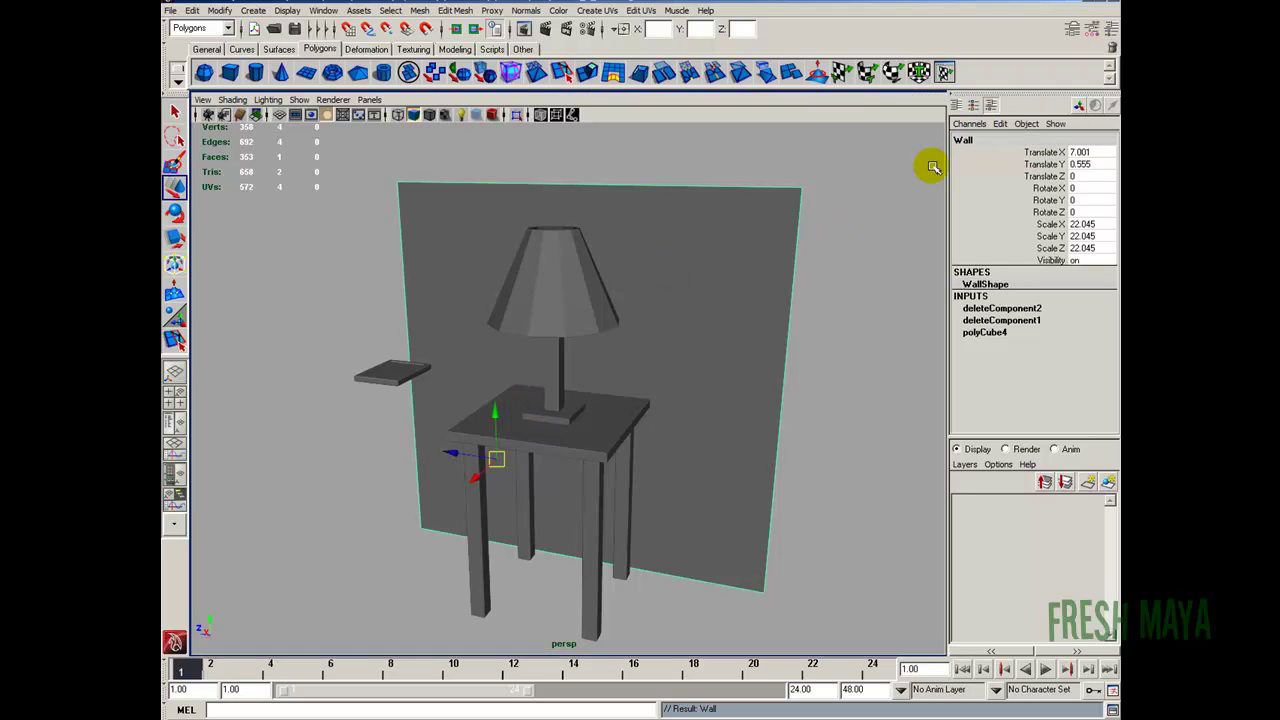
Show the scene's object list beside the perspective view and rename the frame cube PictureFrame and the glass PictureGlass
click(176, 422)
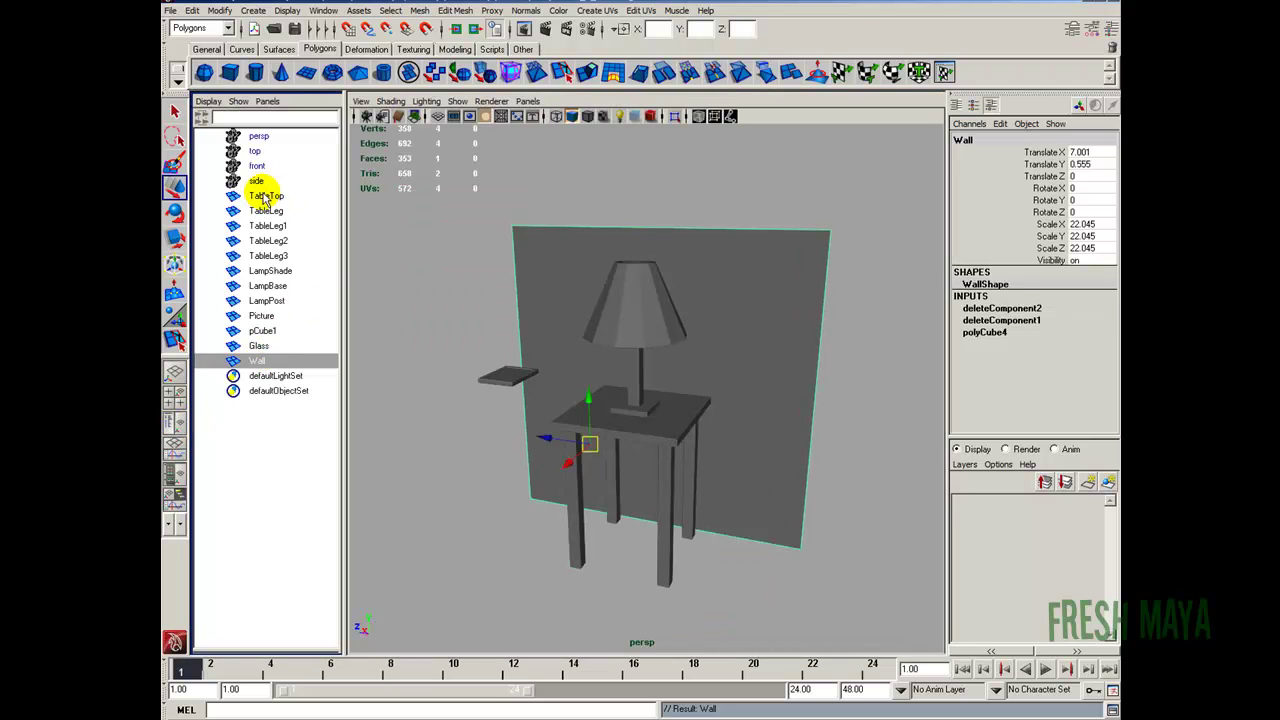
click(261, 331)
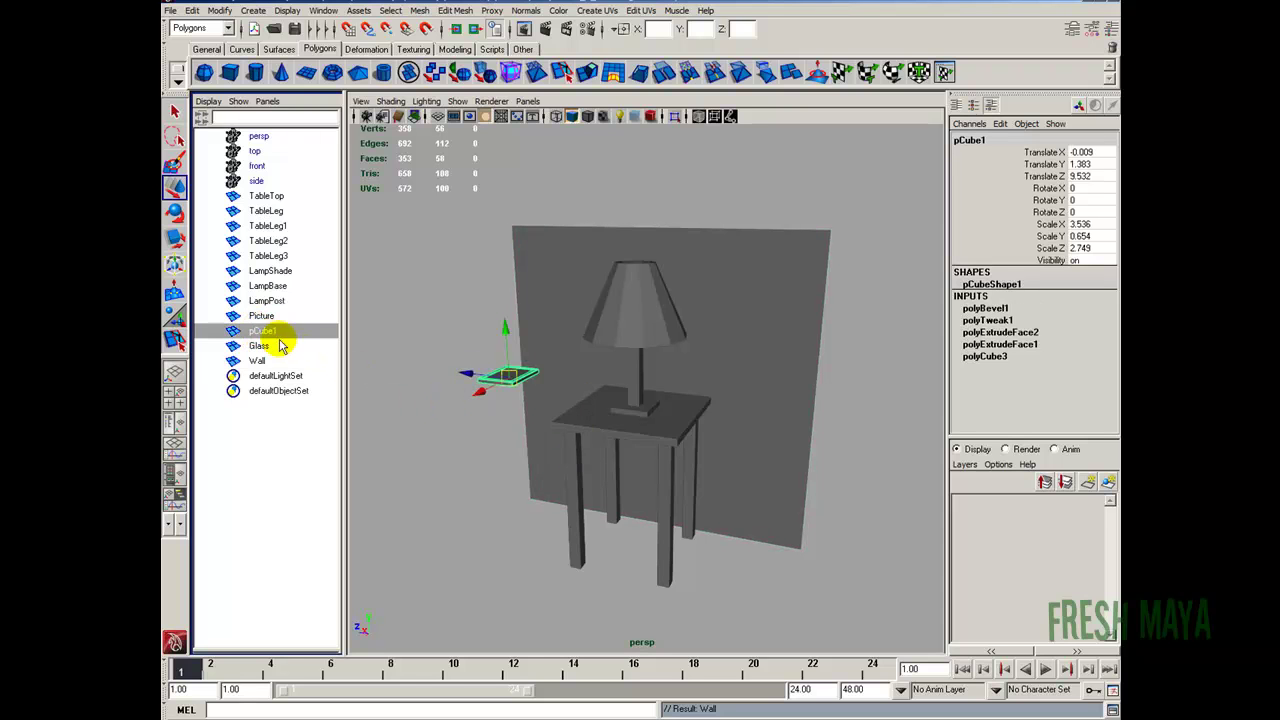
double_click(268, 332)
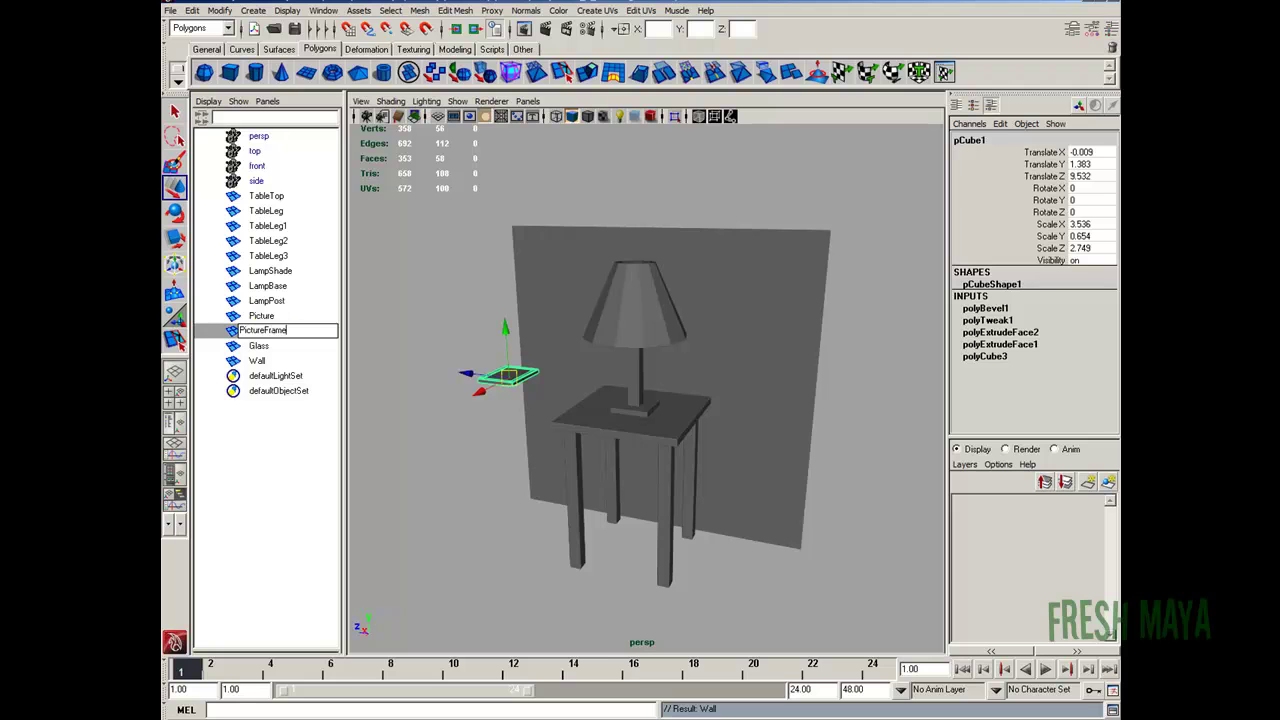
key(Return)
double_click(260, 346)
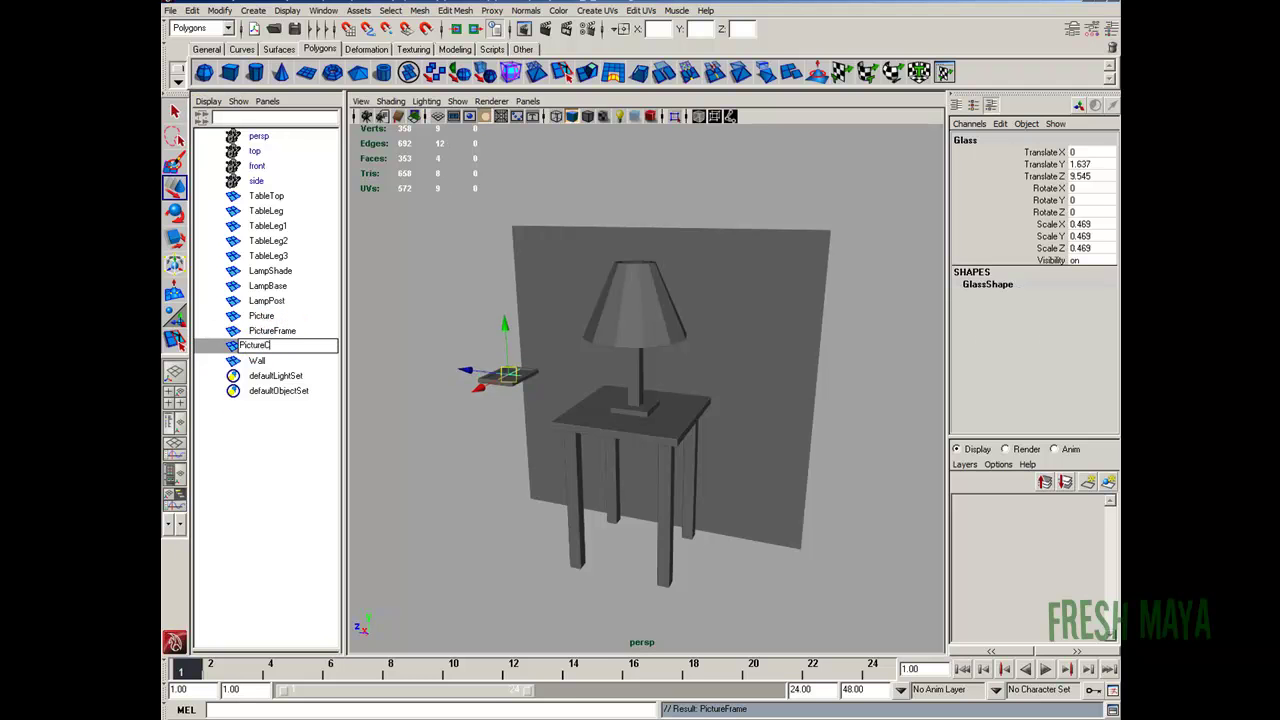
text(PictureGlass)
key(Return)
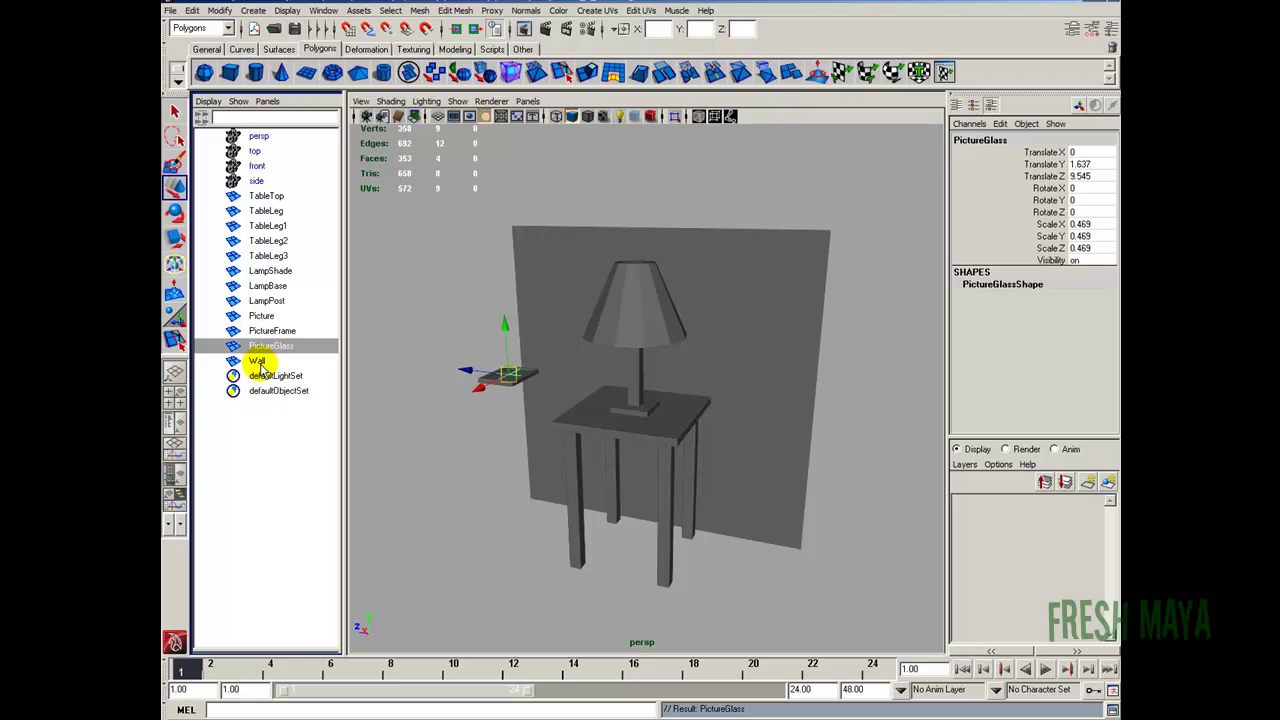
Group the table top with its four legs and name the group grp_Table
click(268, 196)
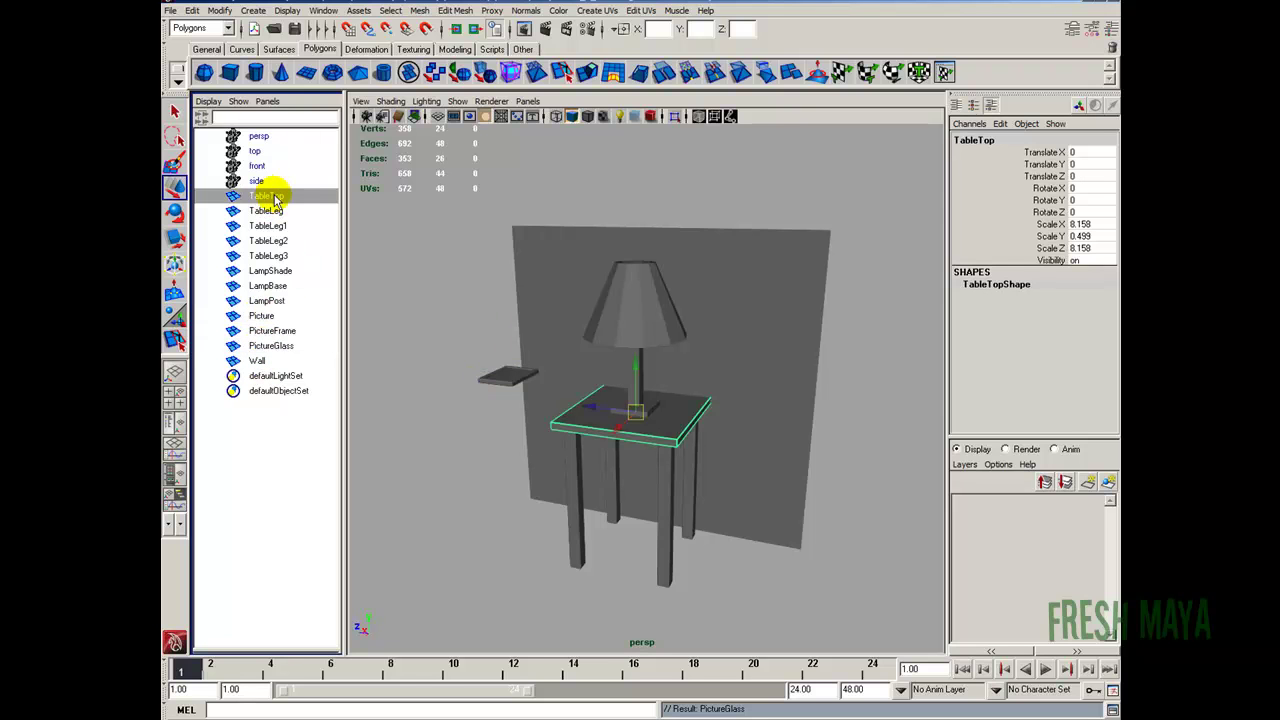
shift+click(273, 257)
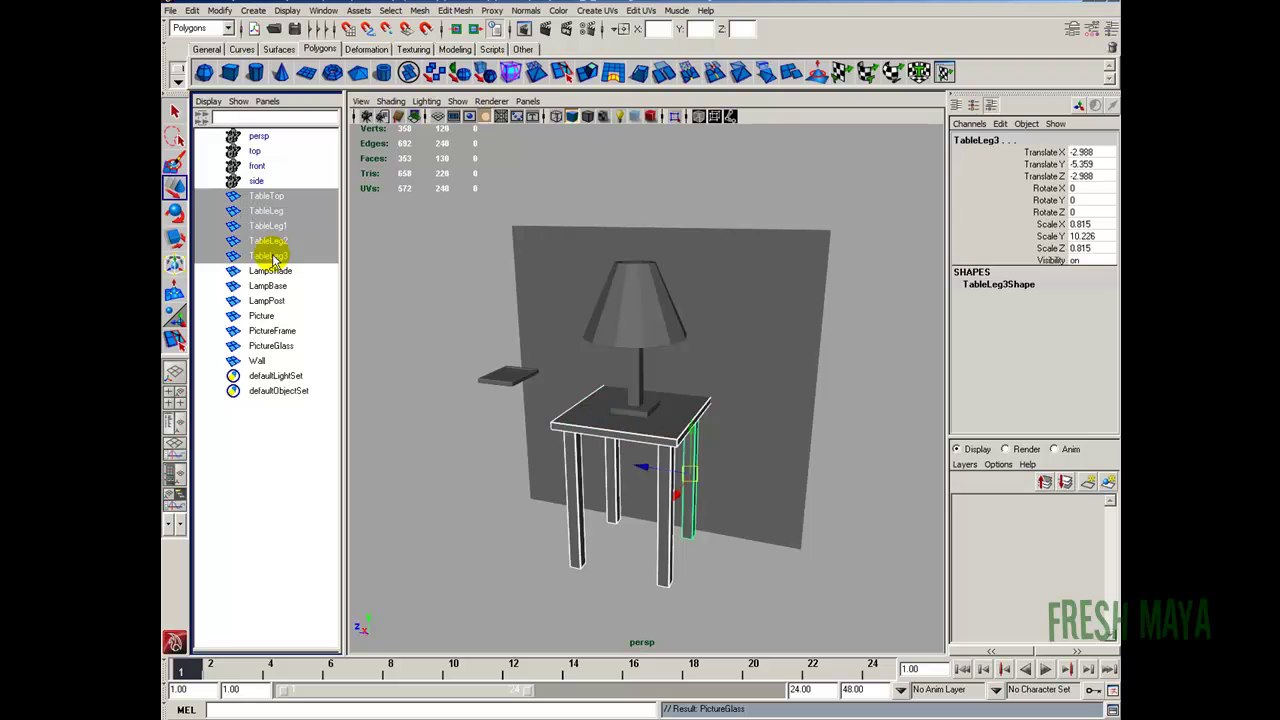
click(265, 196)
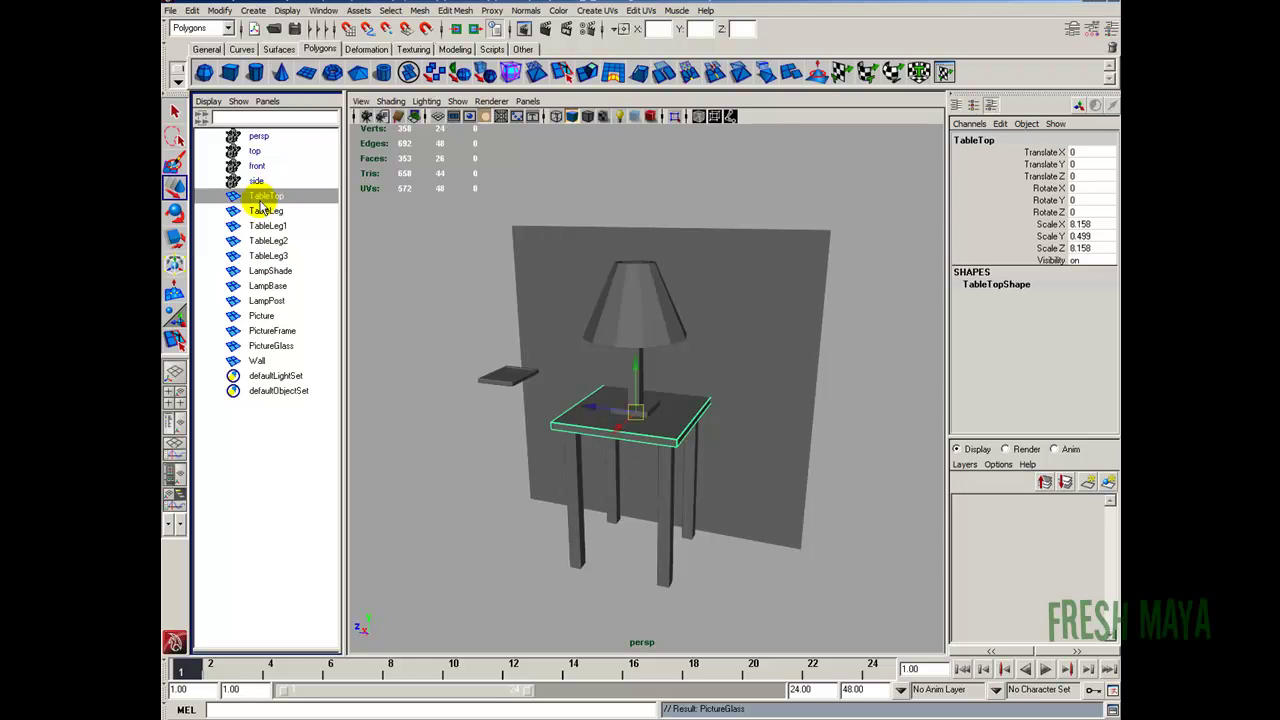
shift+click(280, 257)
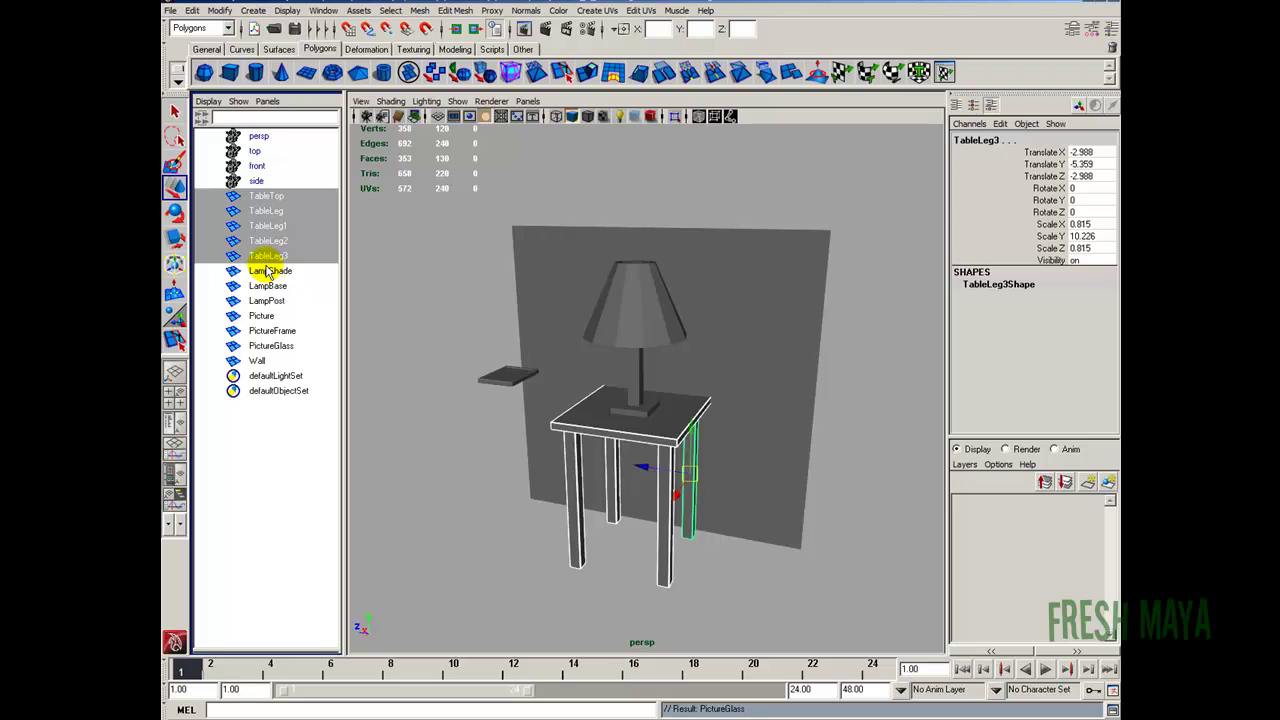
key(ctrl+g)
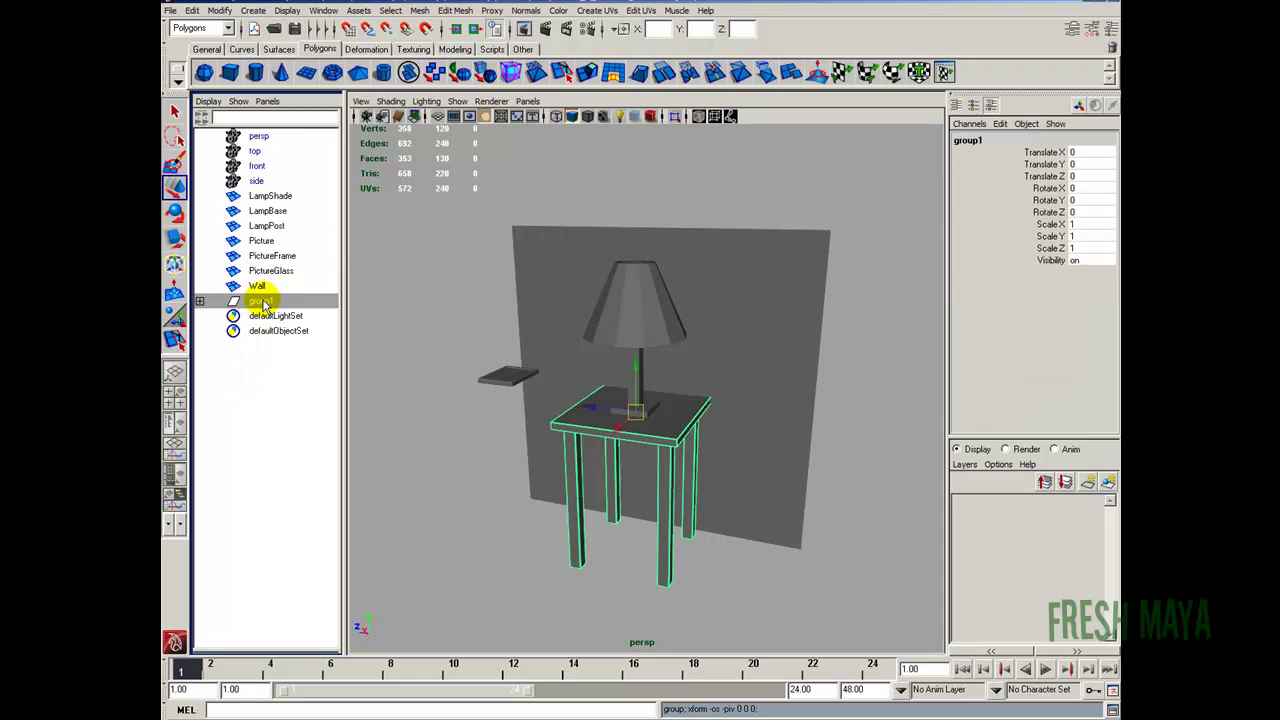
double_click(260, 301)
text(gr)
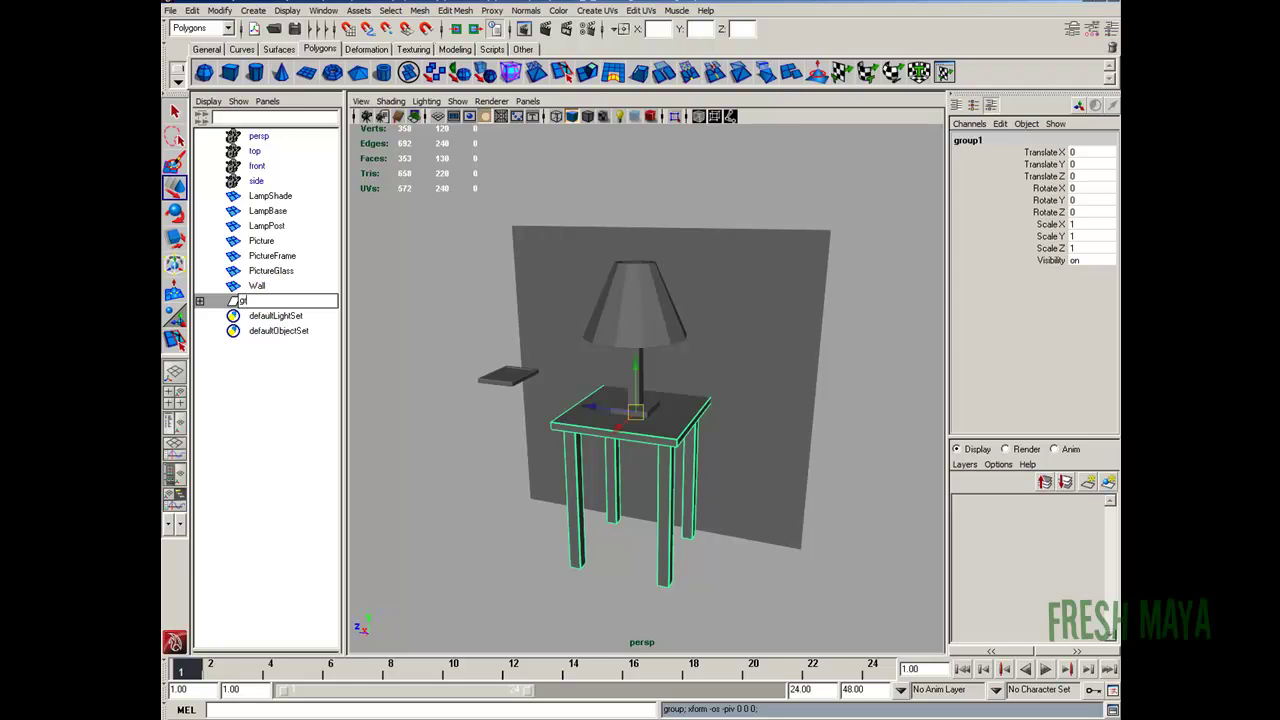
text(p_Table)
key(Return)
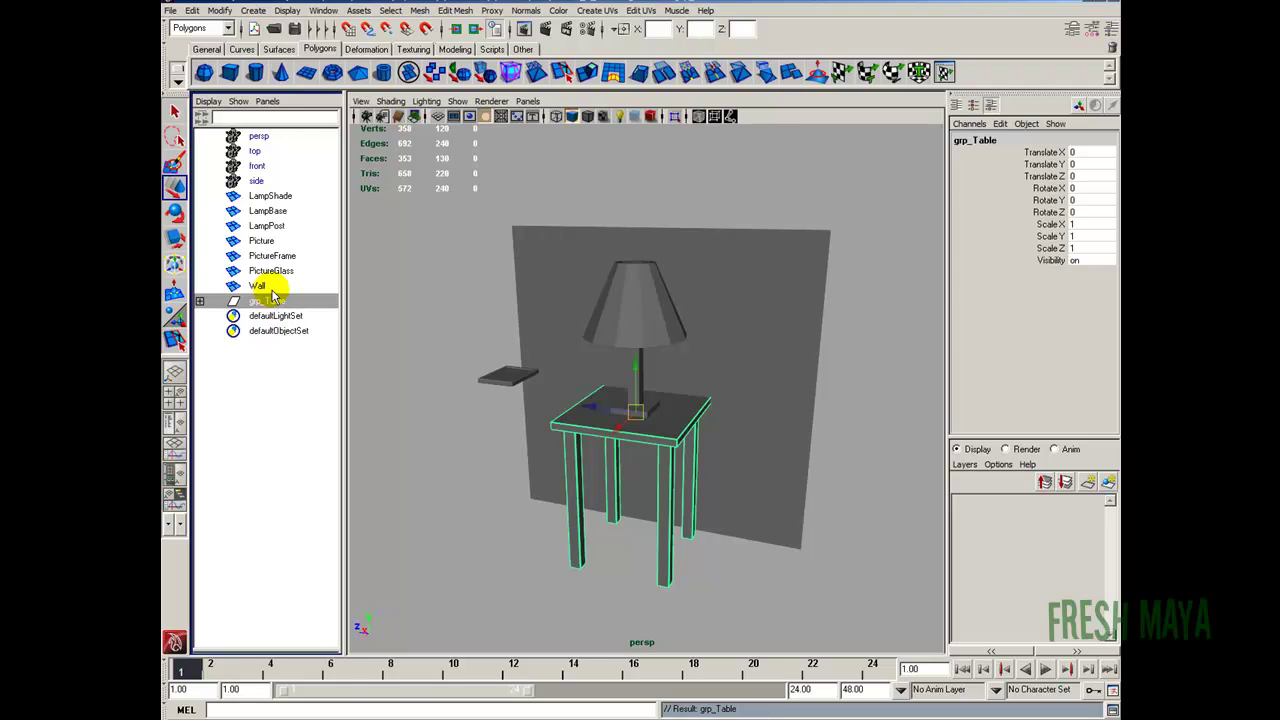
Group the lamp shade, lamp base and lamp post and name the group grp_Lamp
click(272, 196)
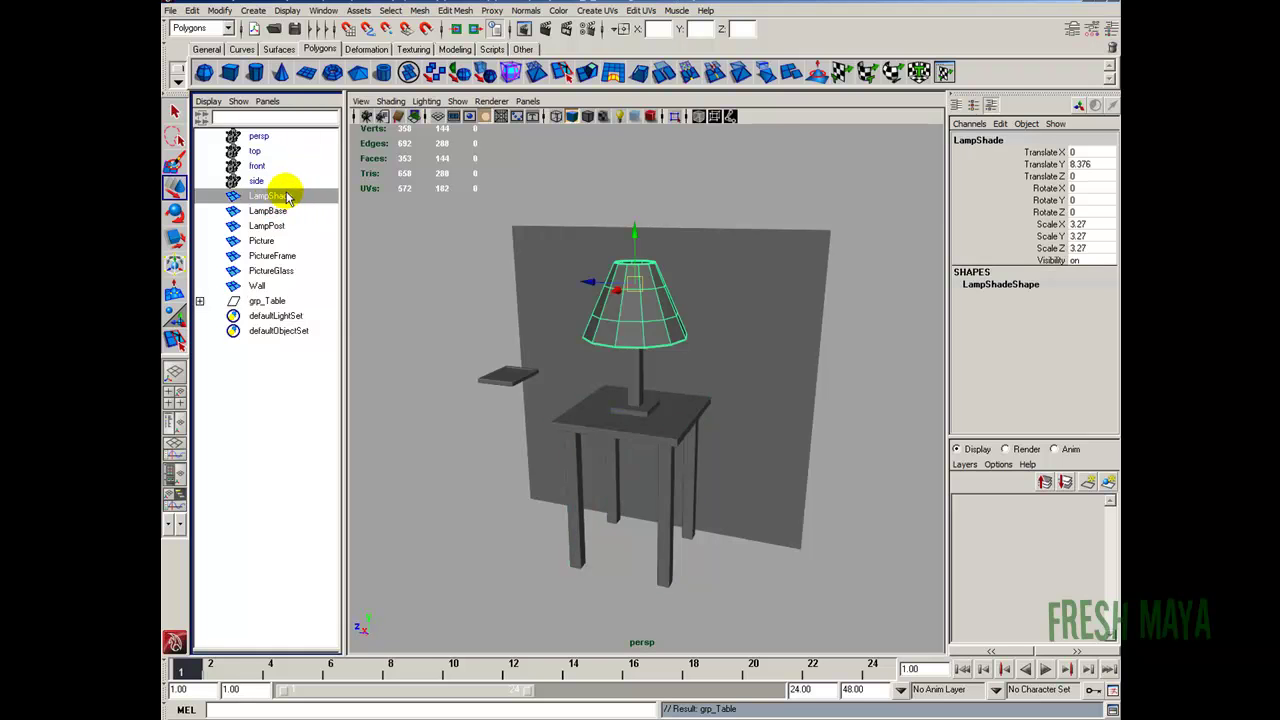
ctrl+click(280, 212)
ctrl+click(270, 226)
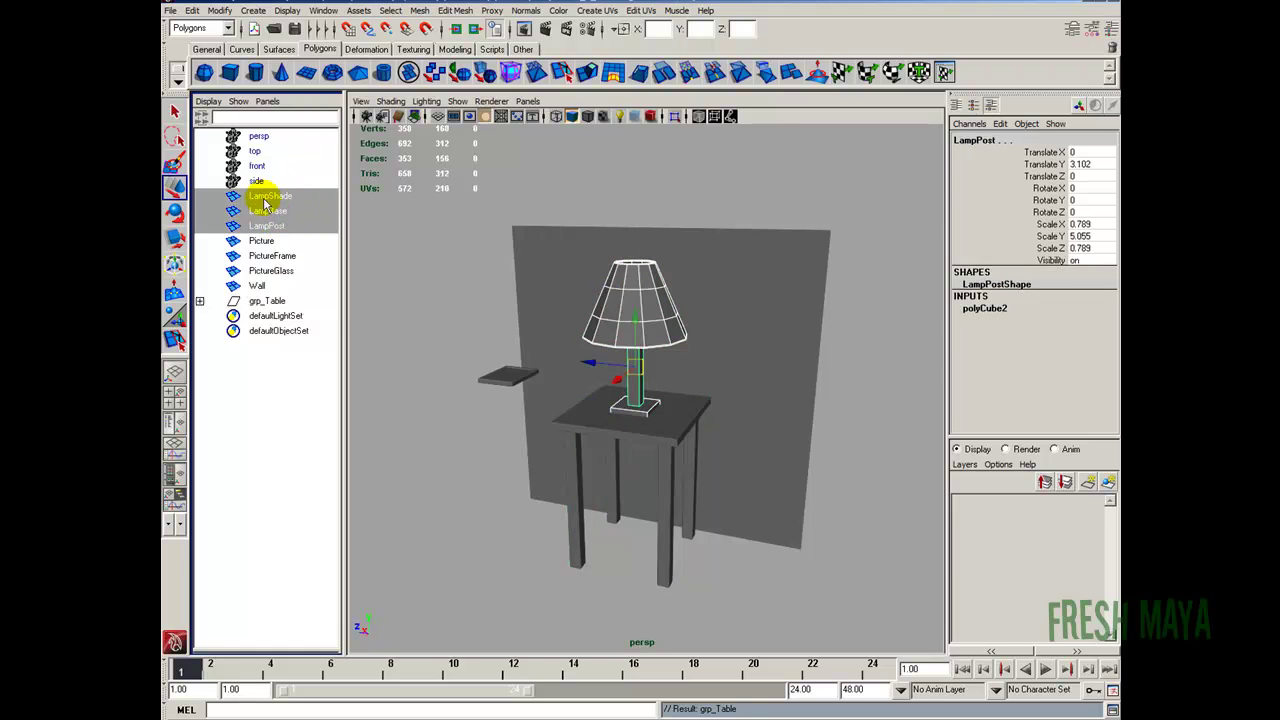
key(ctrl+g)
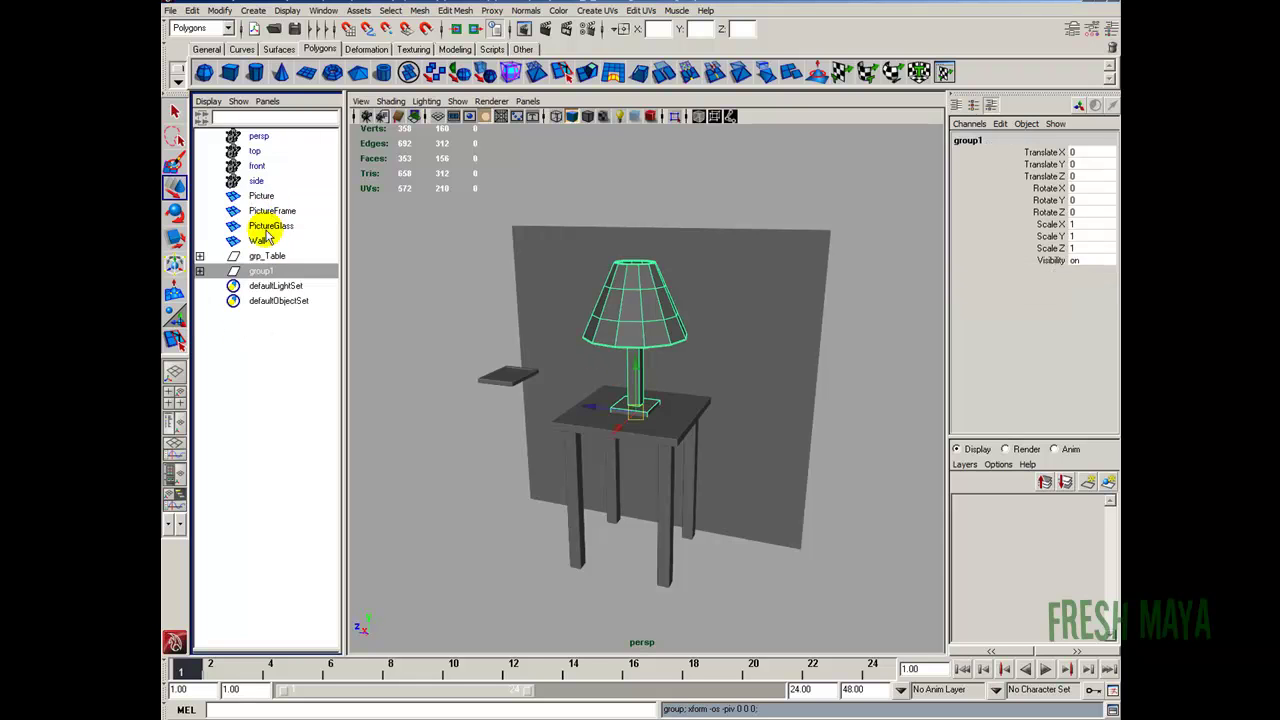
double_click(252, 271)
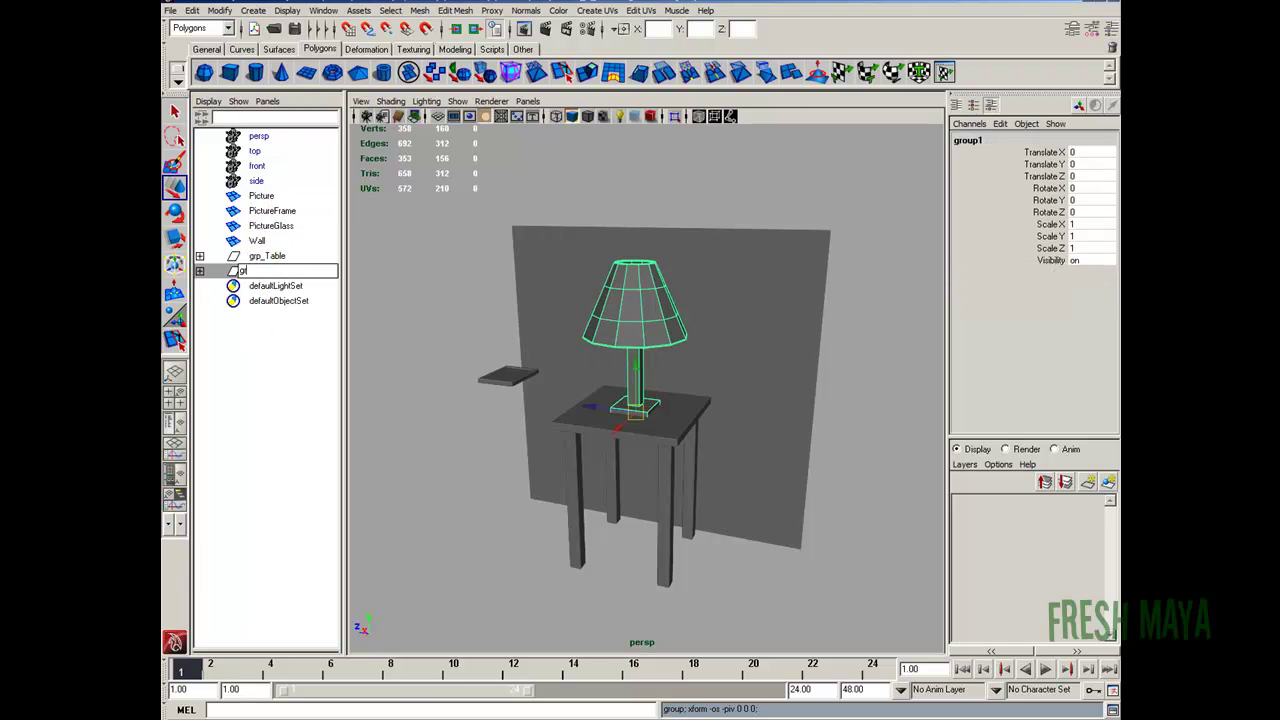
text(Lamp)
key(Return)
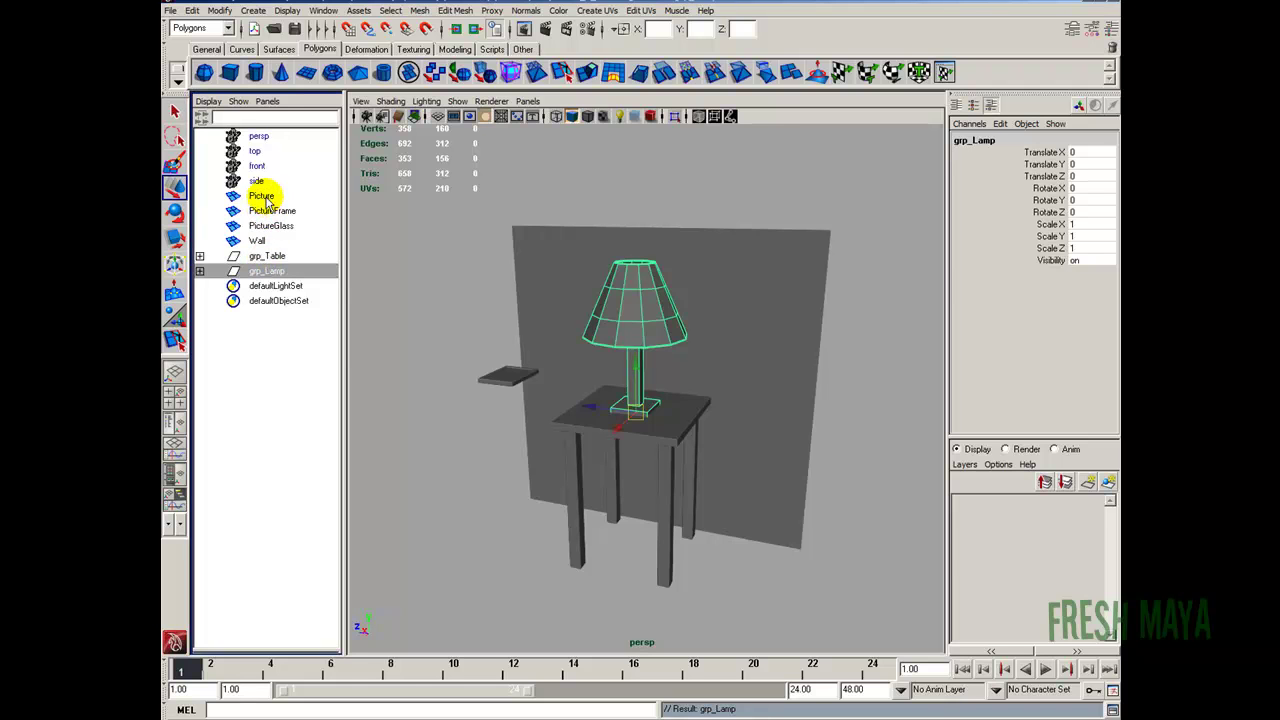
Group the picture, its frame and its glass and name the group grp_Picture
click(262, 196)
shift+click(272, 230)
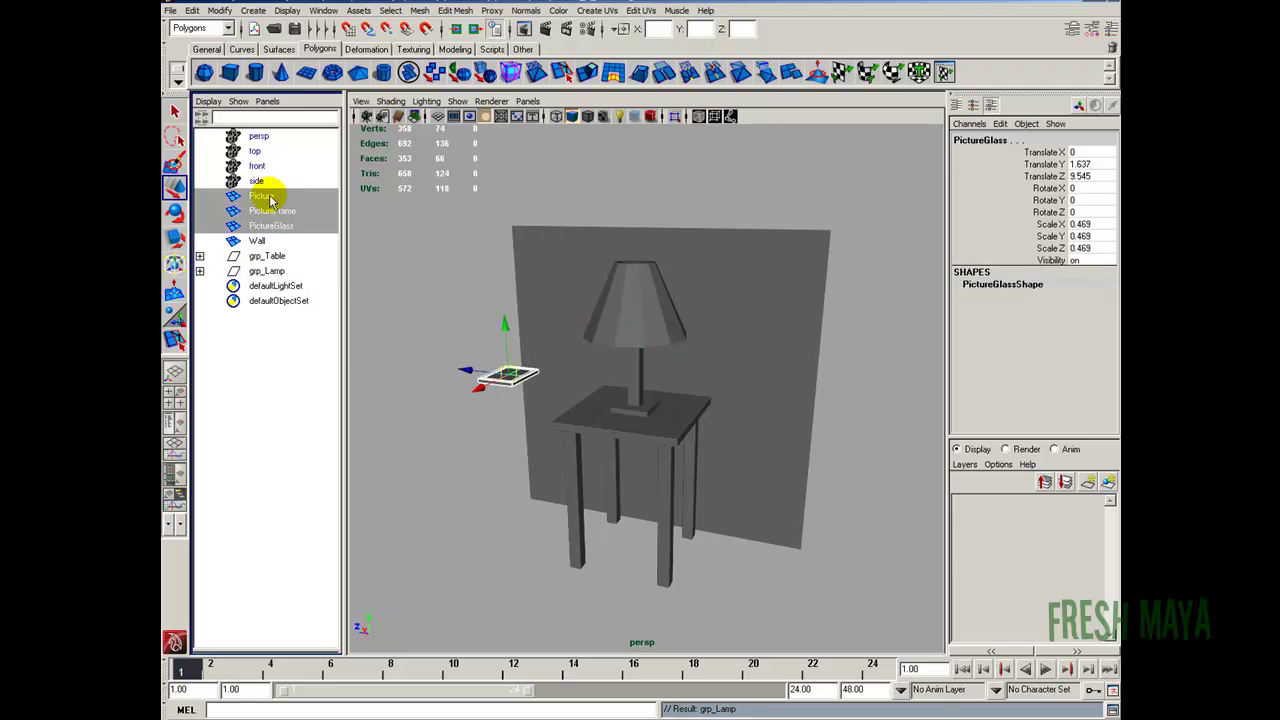
right_click(270, 214)
key(Escape)
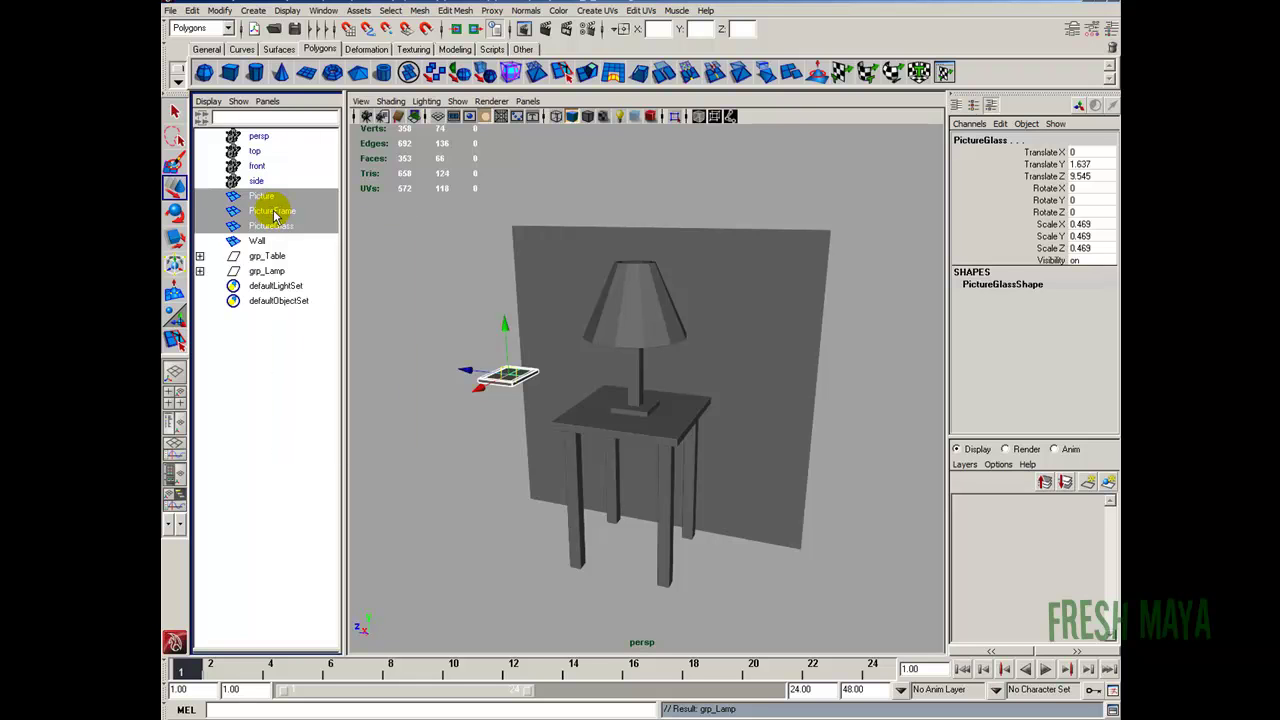
key(ctrl+g)
double_click(262, 245)
text(grp_Picture)
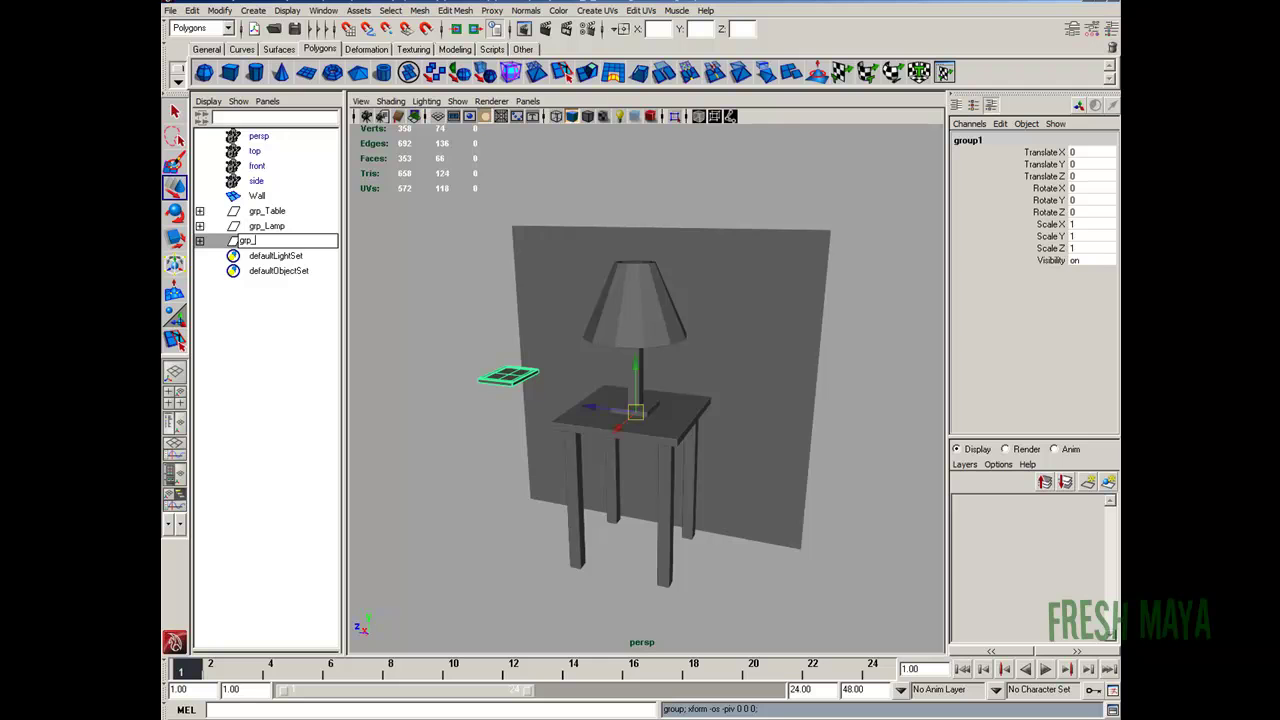
key(Return)
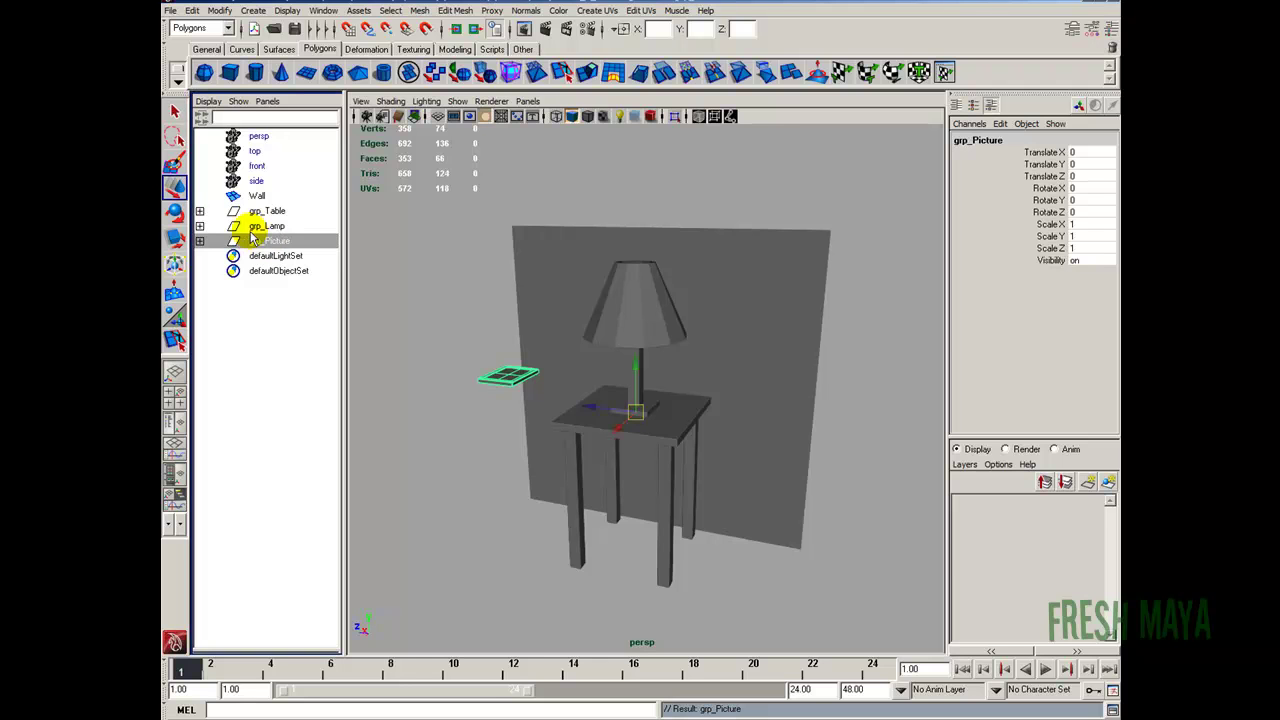
Check the contents of the table, lamp and picture groups and the wall, and save the scene with nothing selected
click(277, 210)
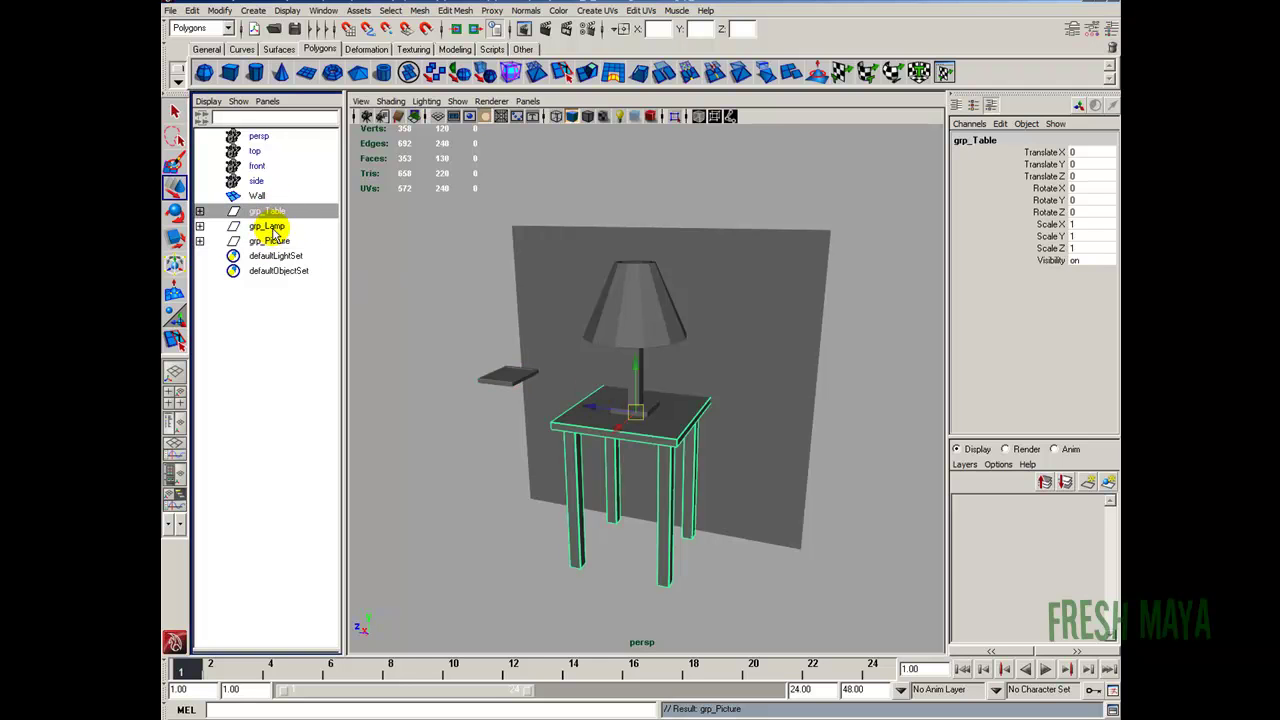
click(270, 226)
click(270, 241)
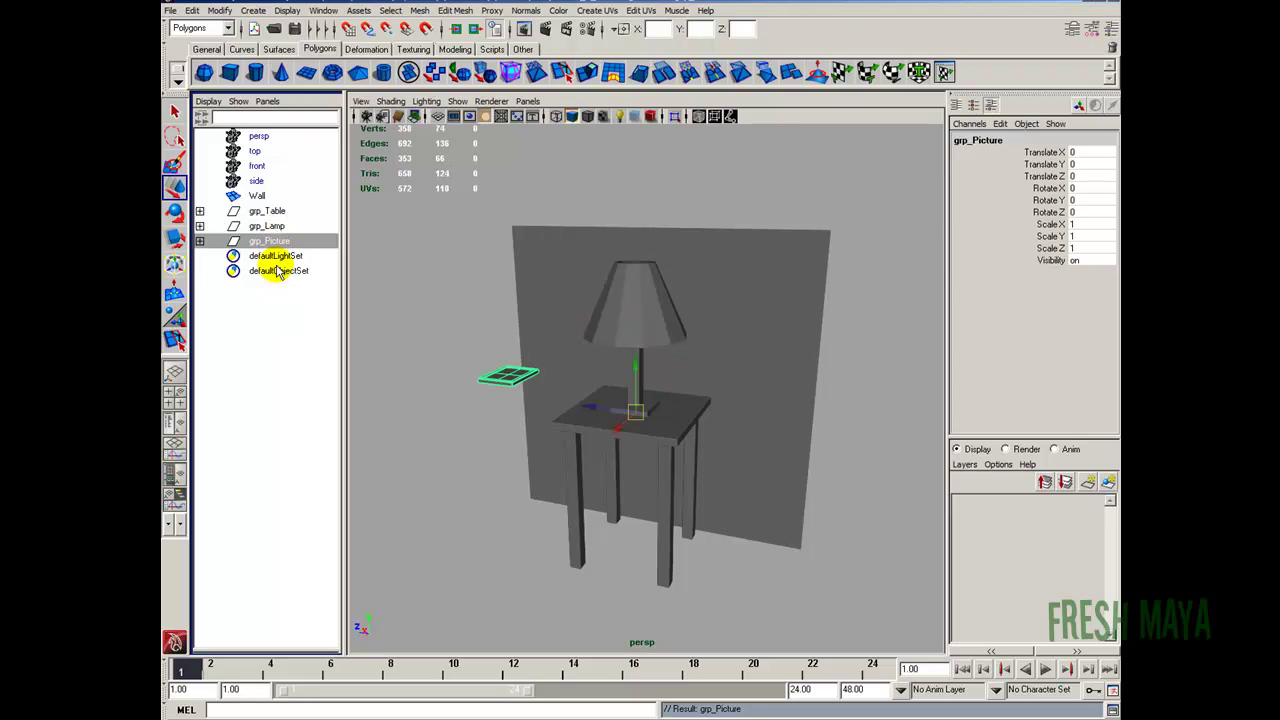
click(256, 195)
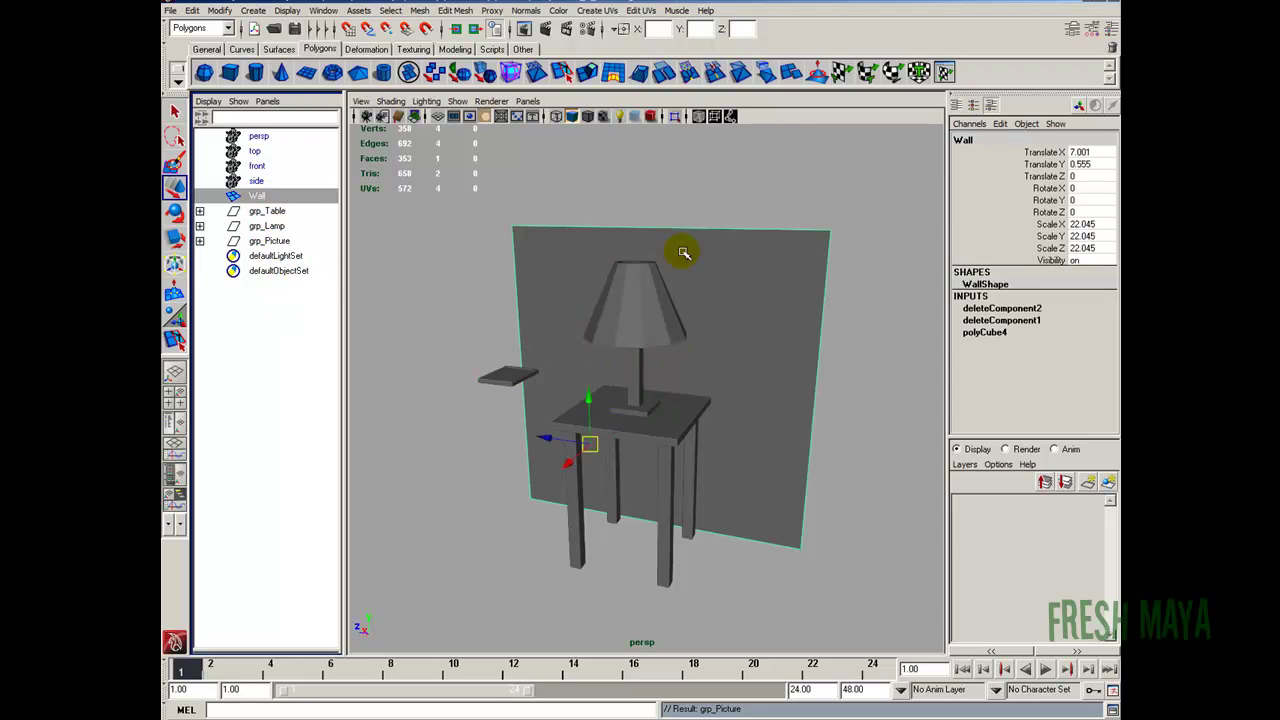
click(446, 228)
click(295, 29)
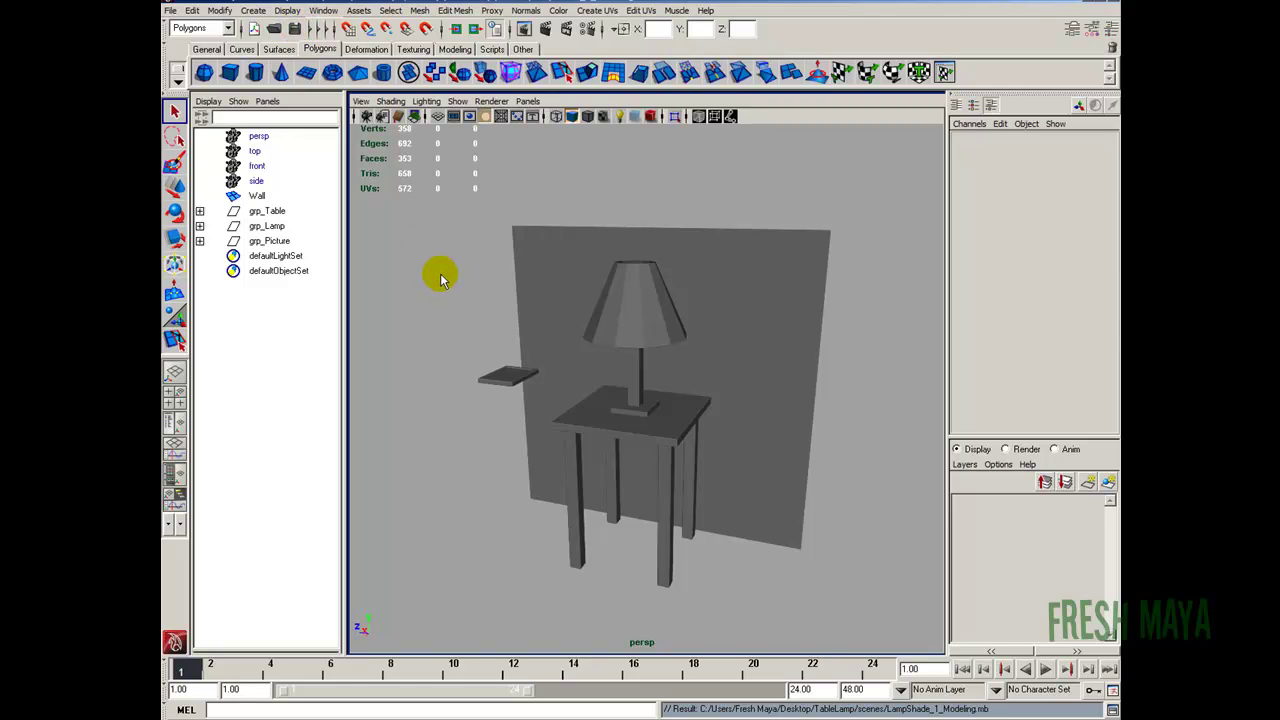